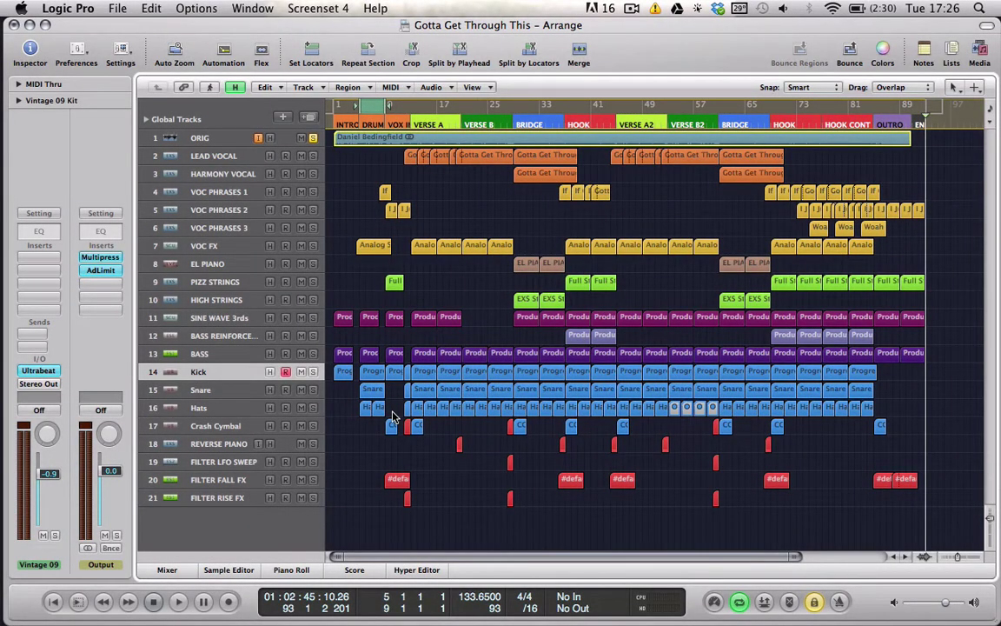
- Select the kick, snare and hats regions in the DRUMS IN section and play the soloed ORIG track from bar 5
key(ctrl+Right)
key(ctrl+Right)
key(ctrl+Right)
key(ctrl+Right)
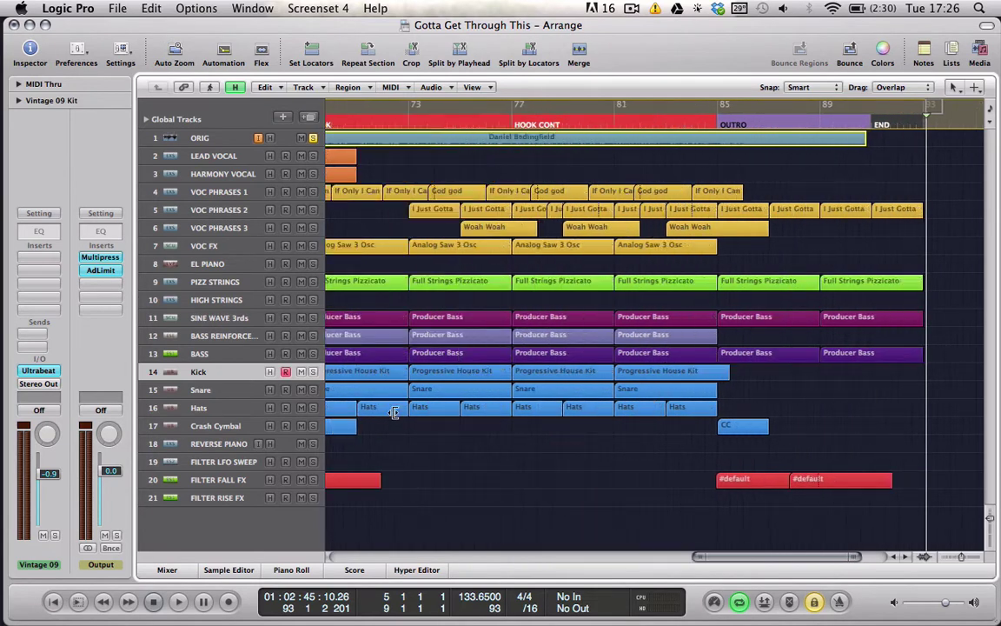
scroll(469, 460, left, 10)
scroll(476, 452, left, 5)
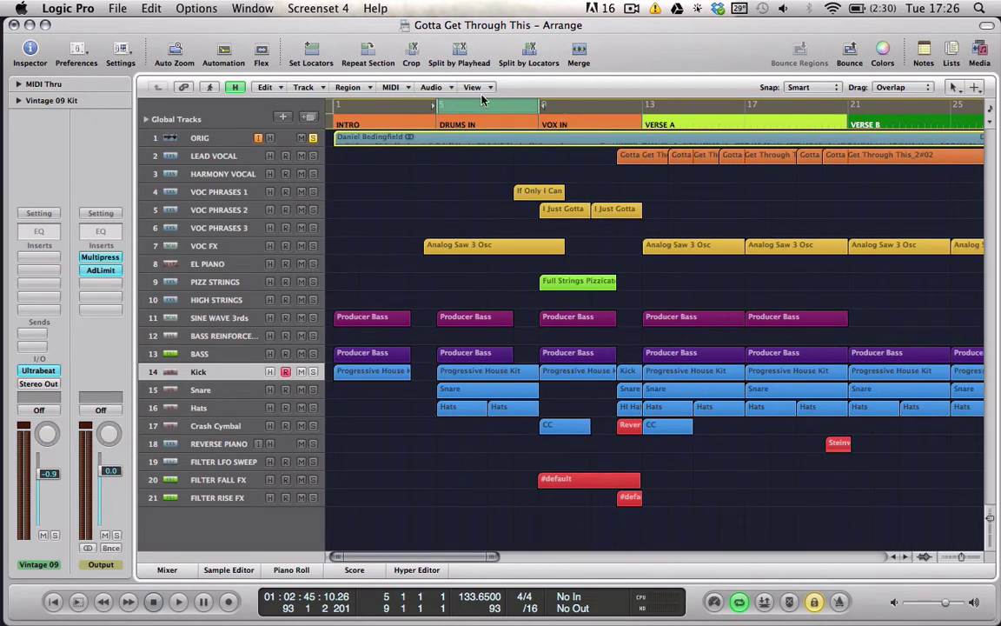
click(451, 116)
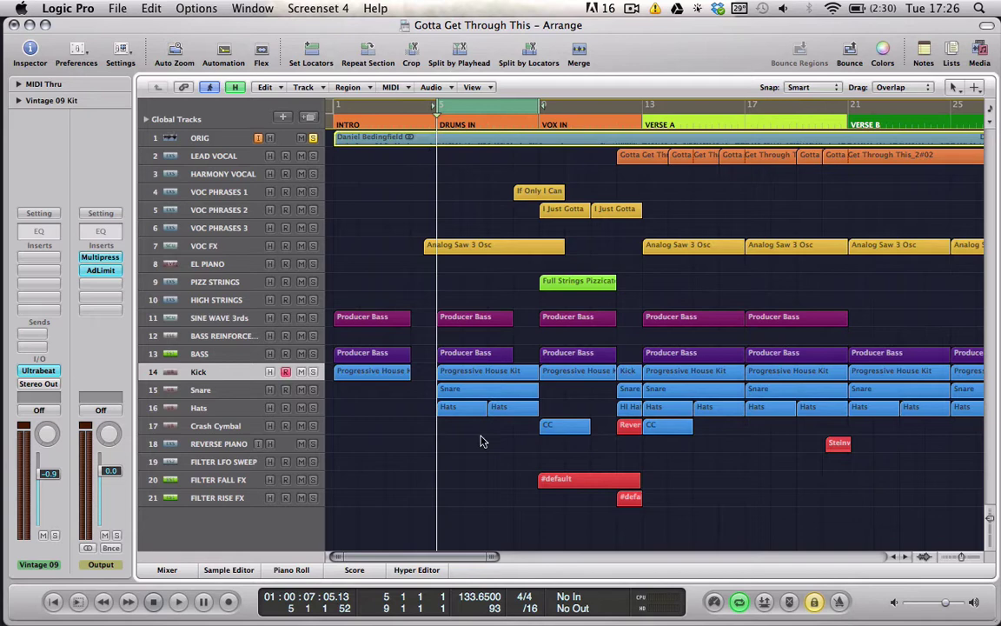
drag(483, 441, 428, 367)
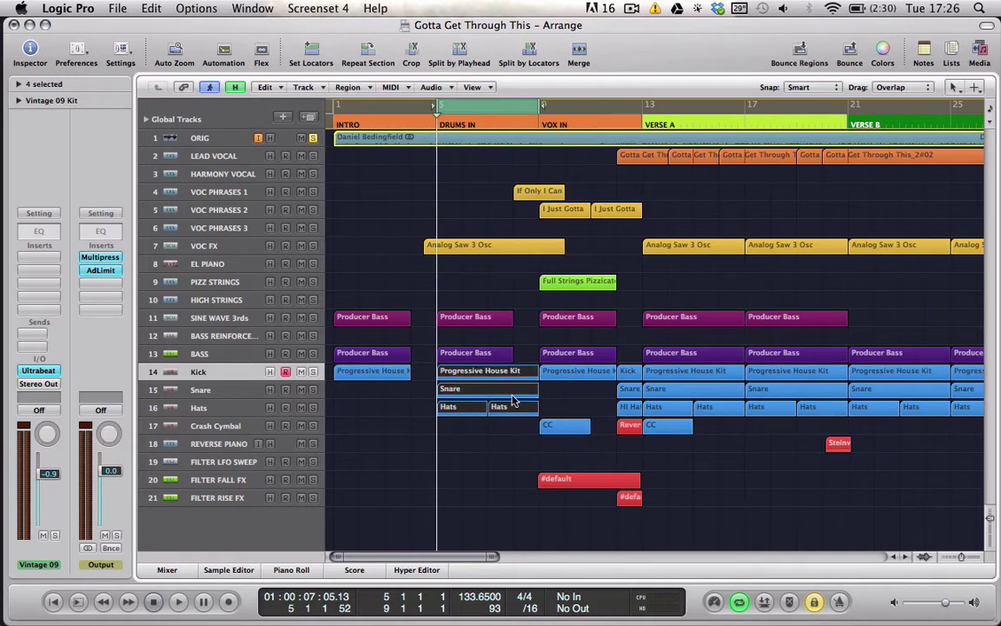
key(space)
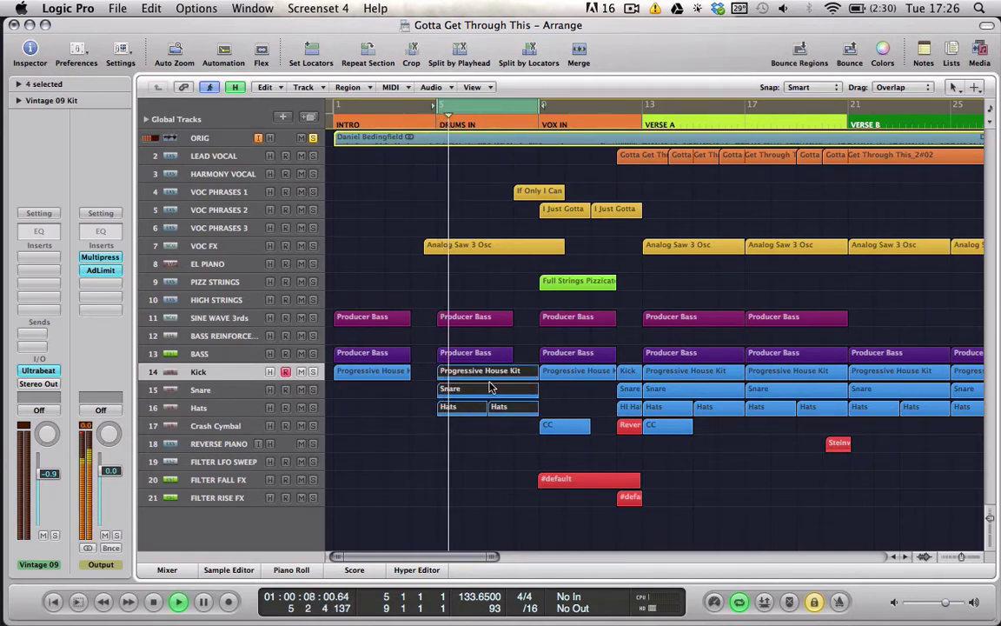
- Unsolo and mute the ORIG track, and play the remade arrangement over the DRUMS IN section
key(space)
click(313, 139)
click(300, 137)
key(space)
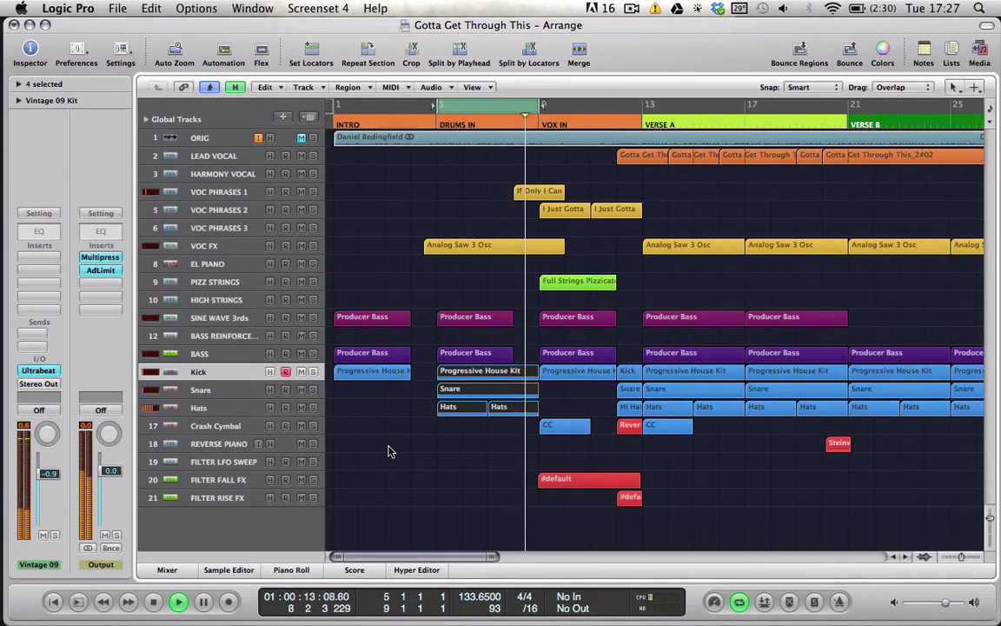
- Solo the selected kick, snare and hats regions of the DRUMS IN section and play them
key(space)
key(ctrl+s)
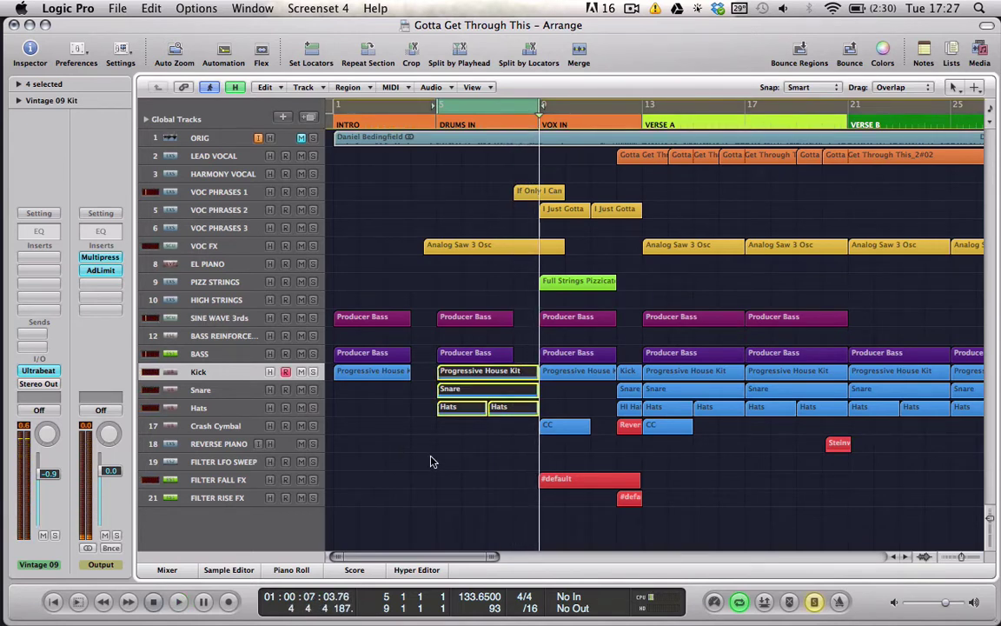
key(space)
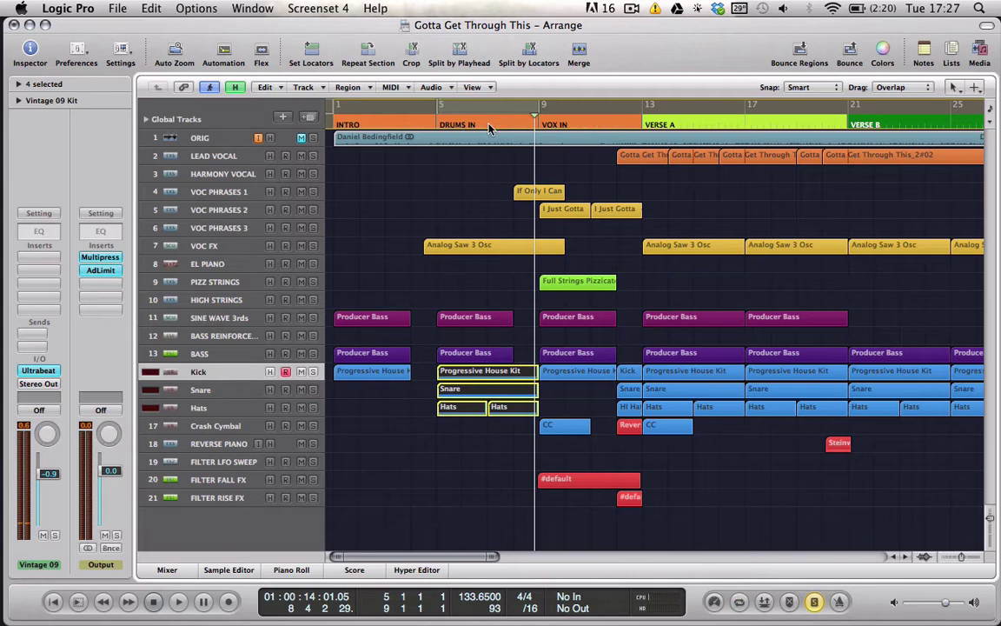
- Examine the drum regions across the arrangement, especially the kick-only part of the VOX IN section and the regions in bar 12
key(ctrl+Left)
key(ctrl+Left)
key(ctrl+Left)
key(ctrl+Left)
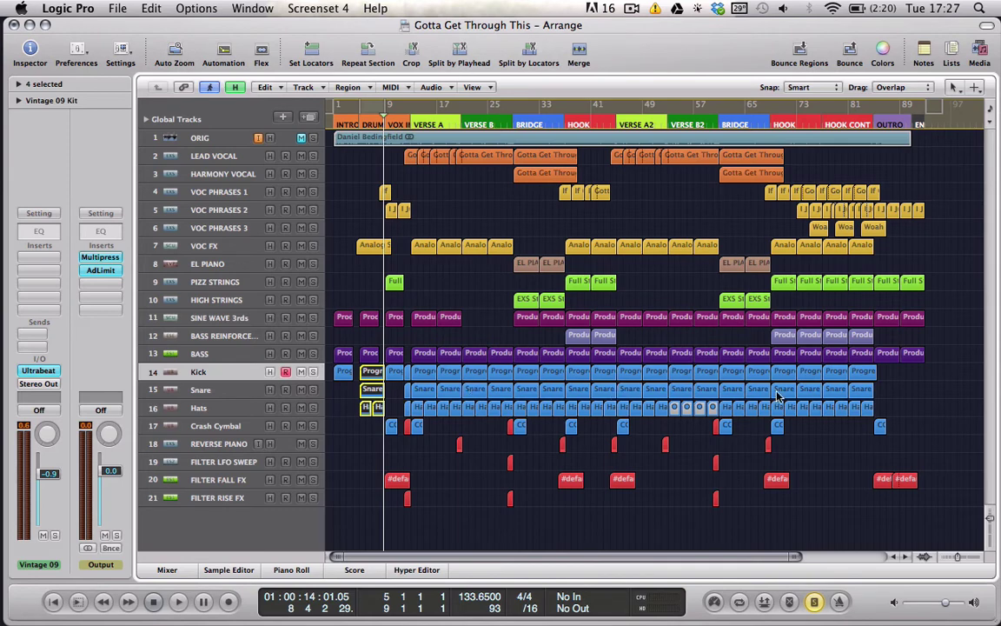
click(416, 374)
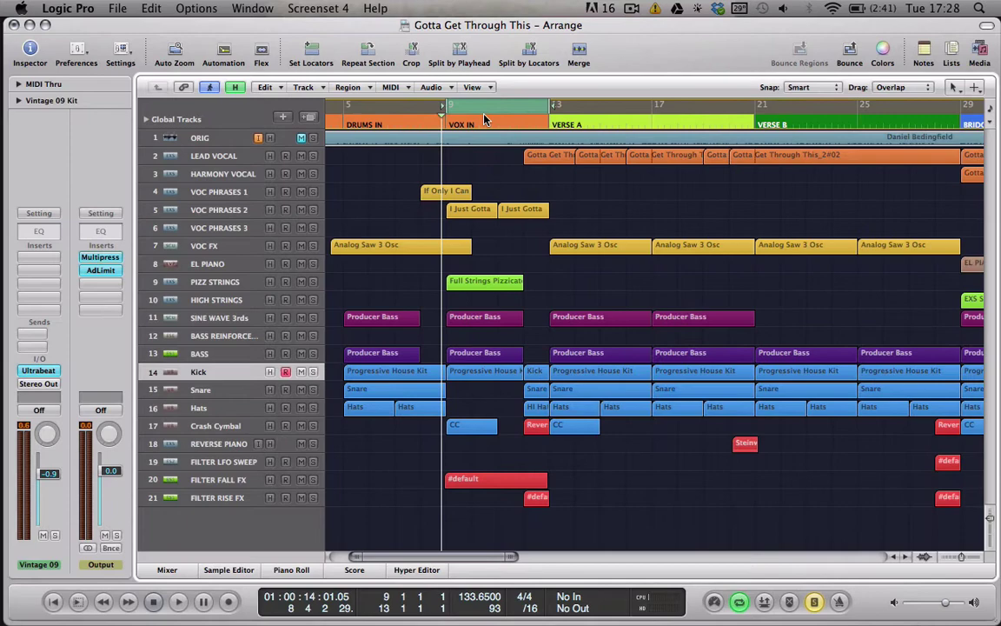
key(ctrl+Right)
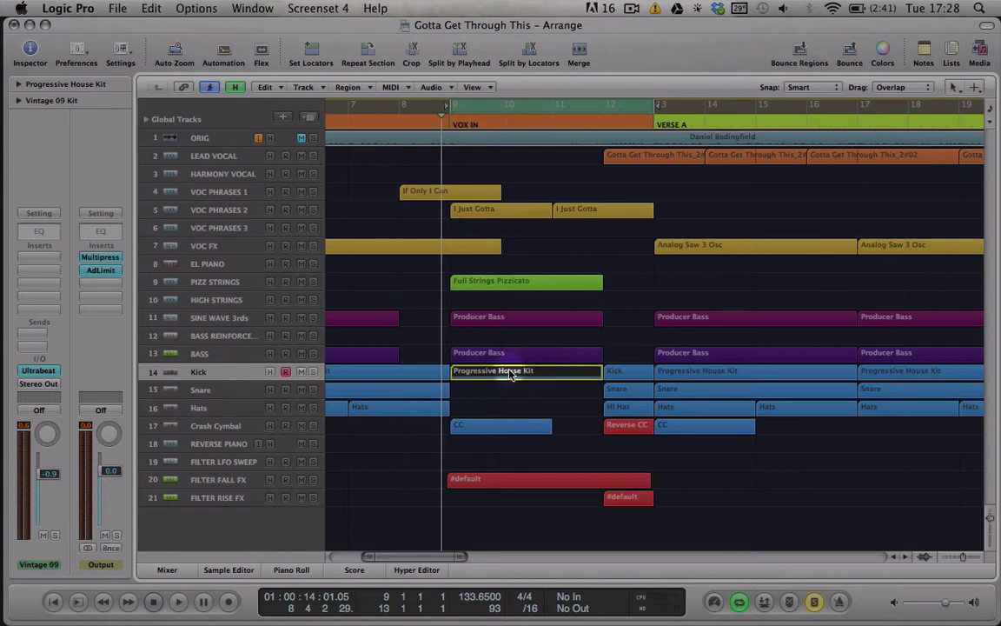
drag(631, 328, 632, 449)
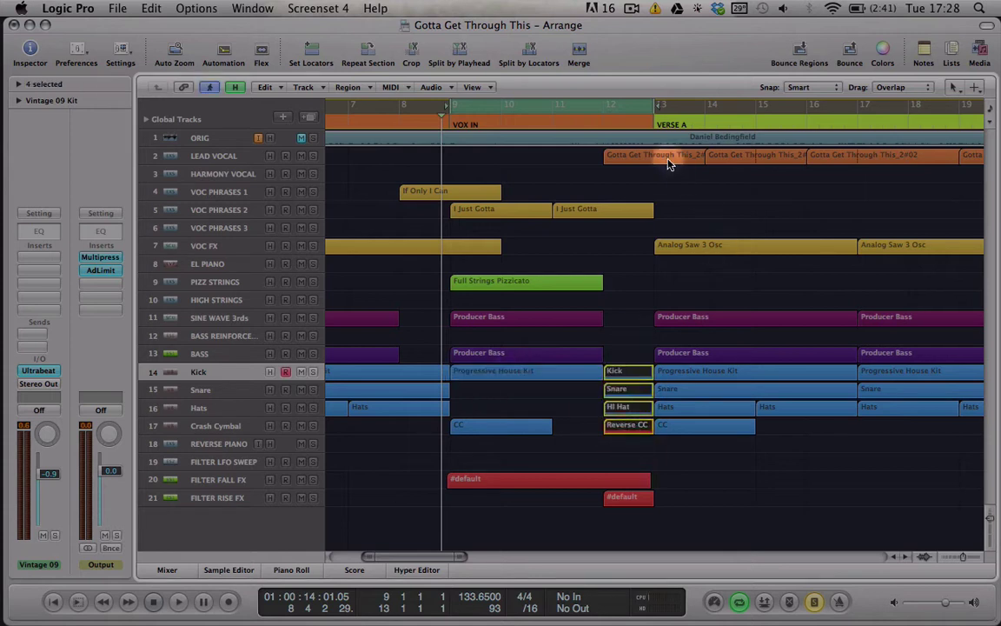
click(653, 130)
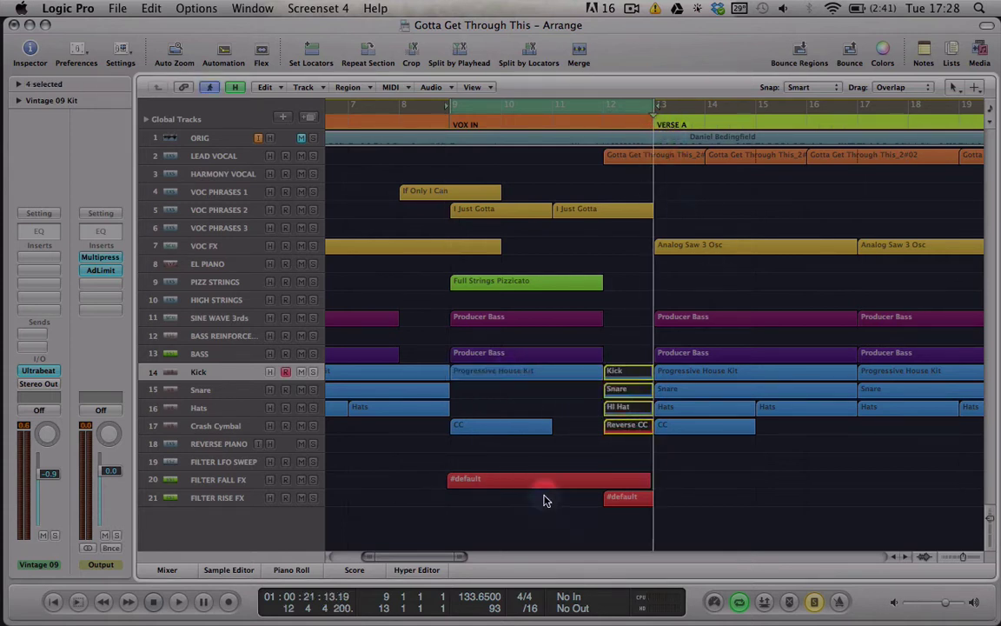
drag(434, 558, 402, 557)
click(416, 376)
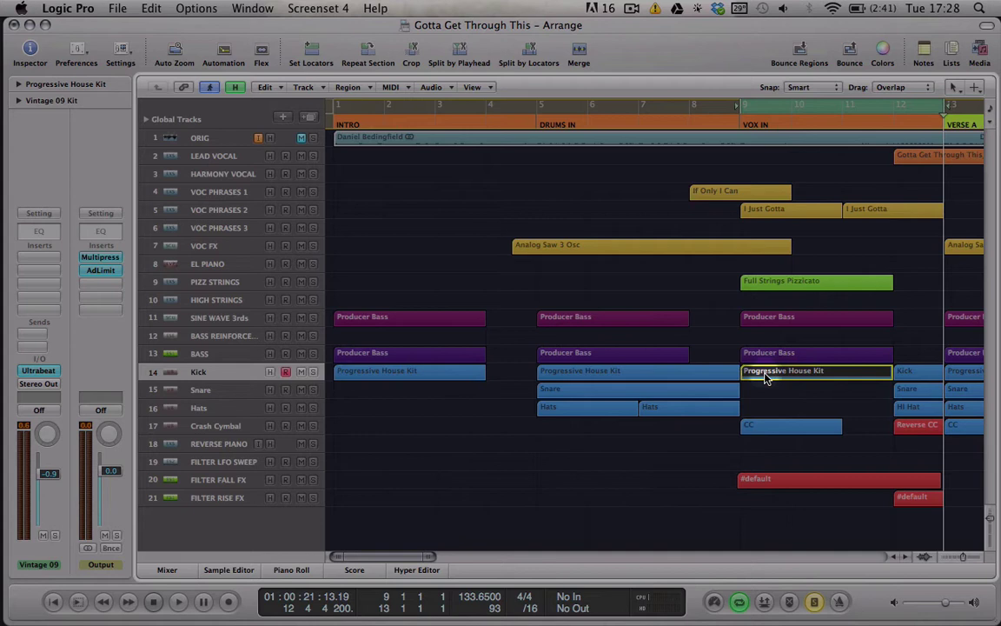
scroll(660, 425, right, 6)
click(565, 338)
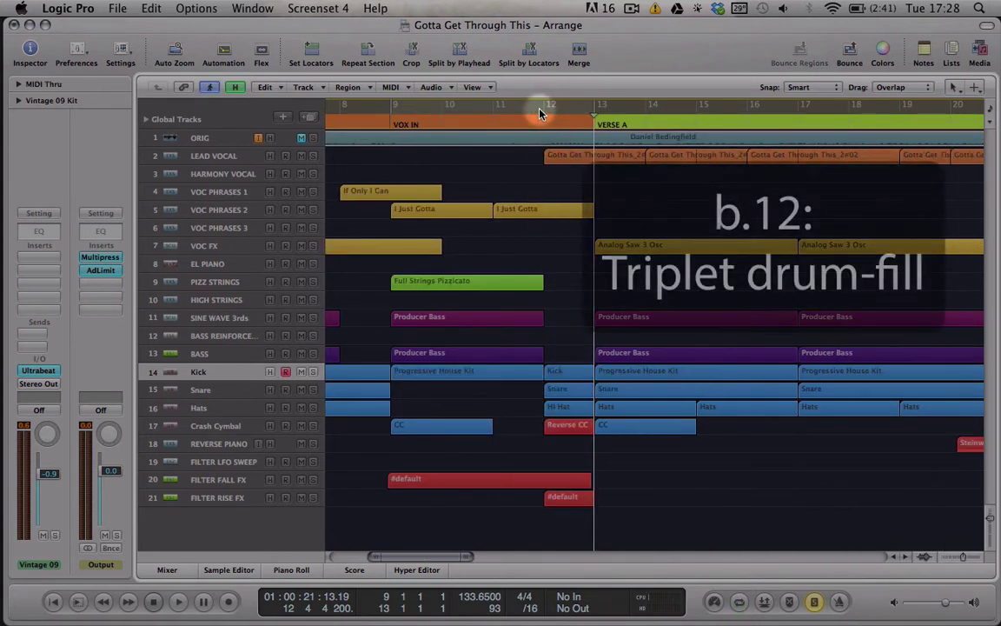
- Cycle bar 12 and listen to its kick, snare, hi-hat and reverse cymbal regions in solo
drag(543, 113, 597, 112)
key(ctrl+Right)
key(ctrl+Right)
key(ctrl+Right)
key(ctrl+Right)
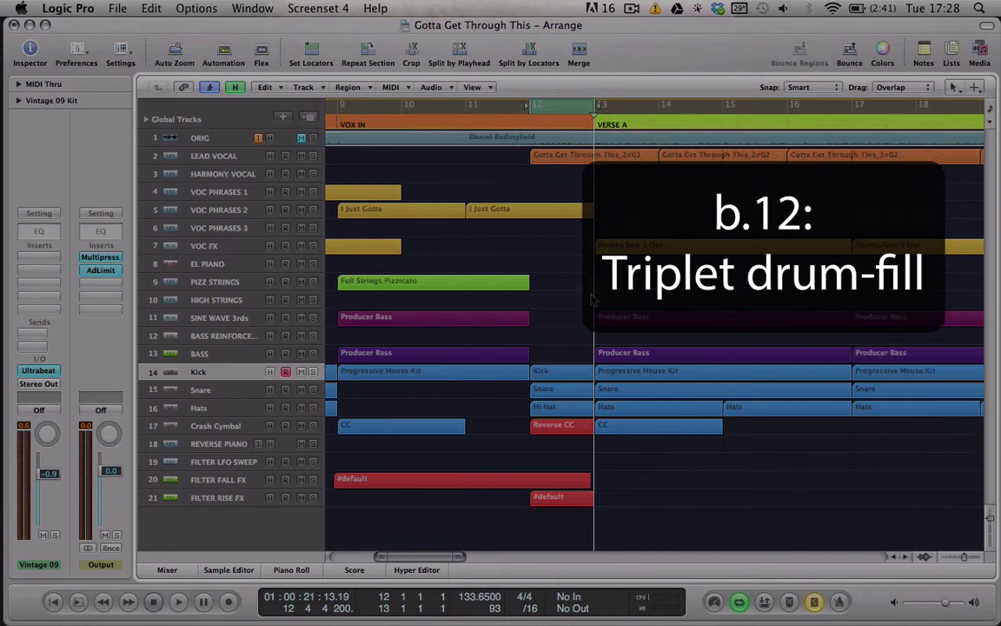
drag(510, 326, 527, 434)
key(space)
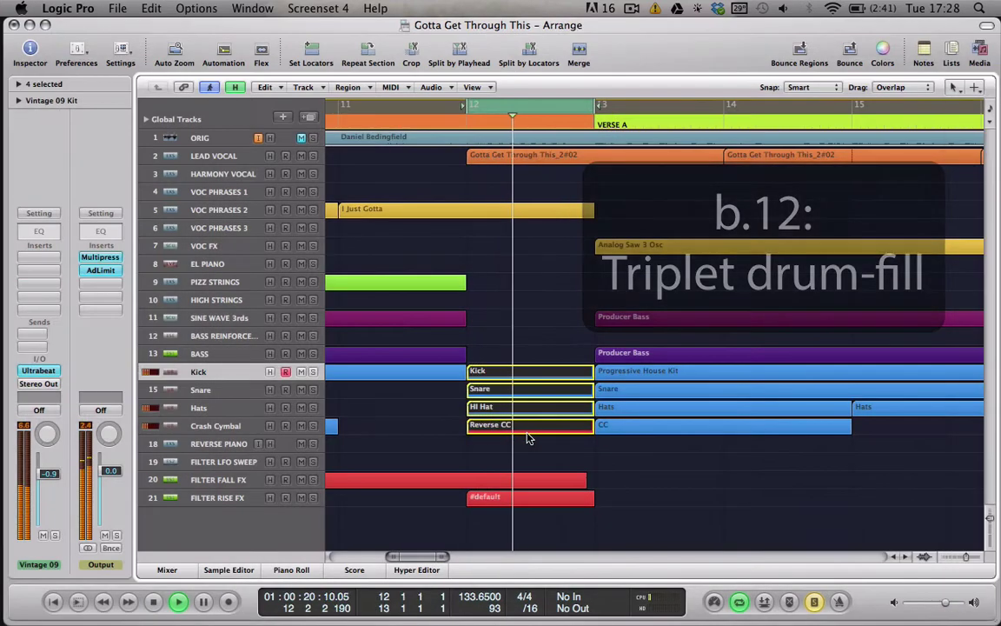
key(space)
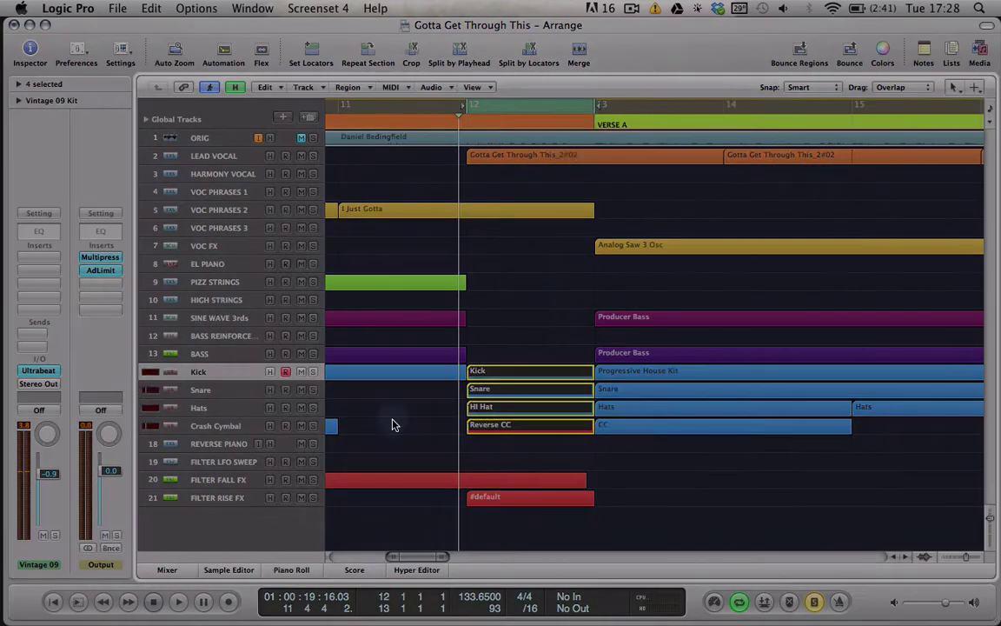
- Open the bar 12 Kick region in the Piano Roll
click(405, 374)
click(251, 376)
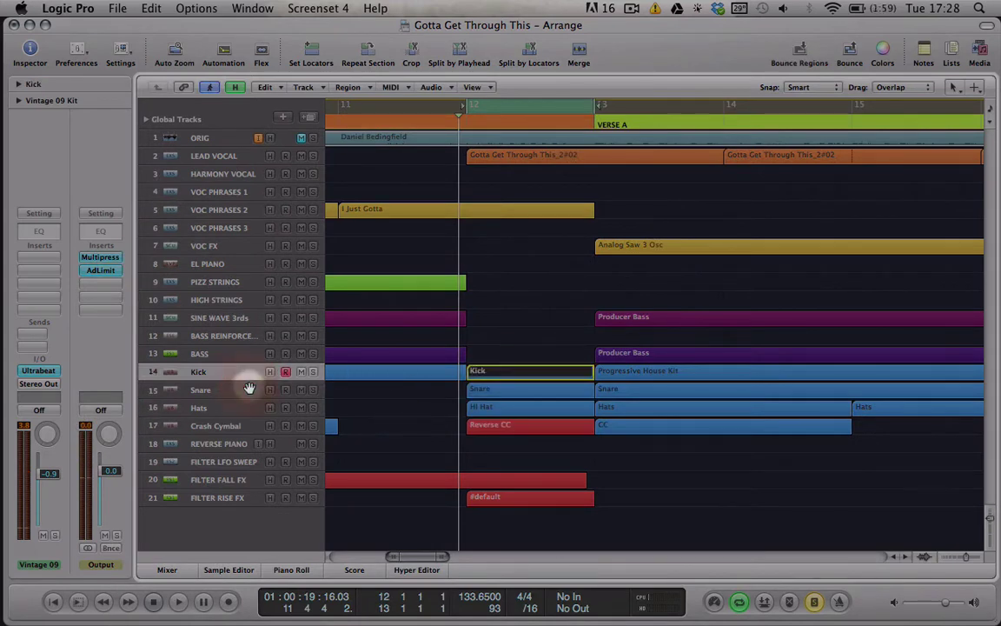
key(Escape)
click(372, 384)
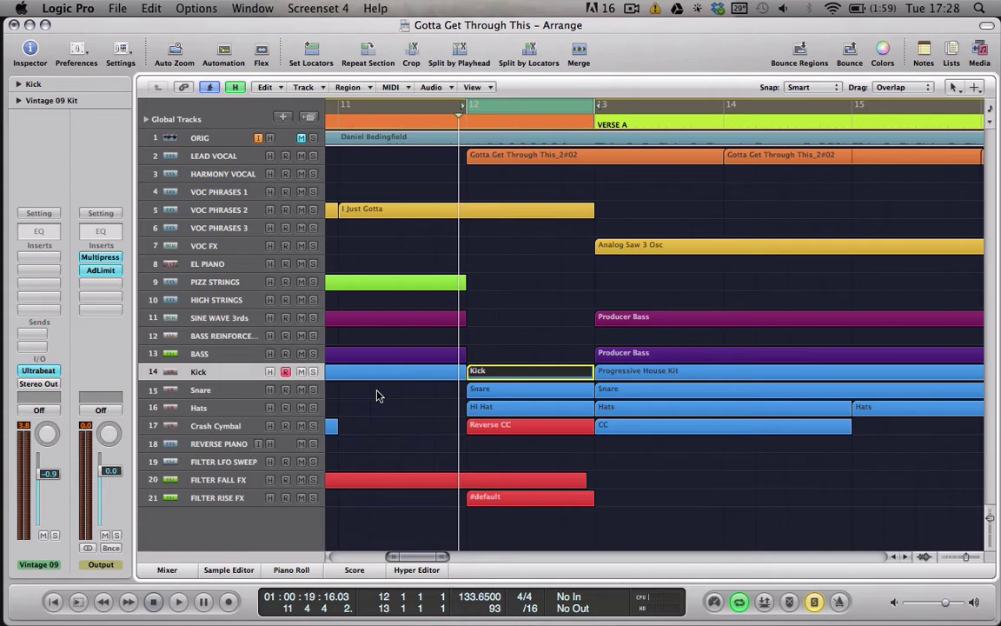
click(510, 372)
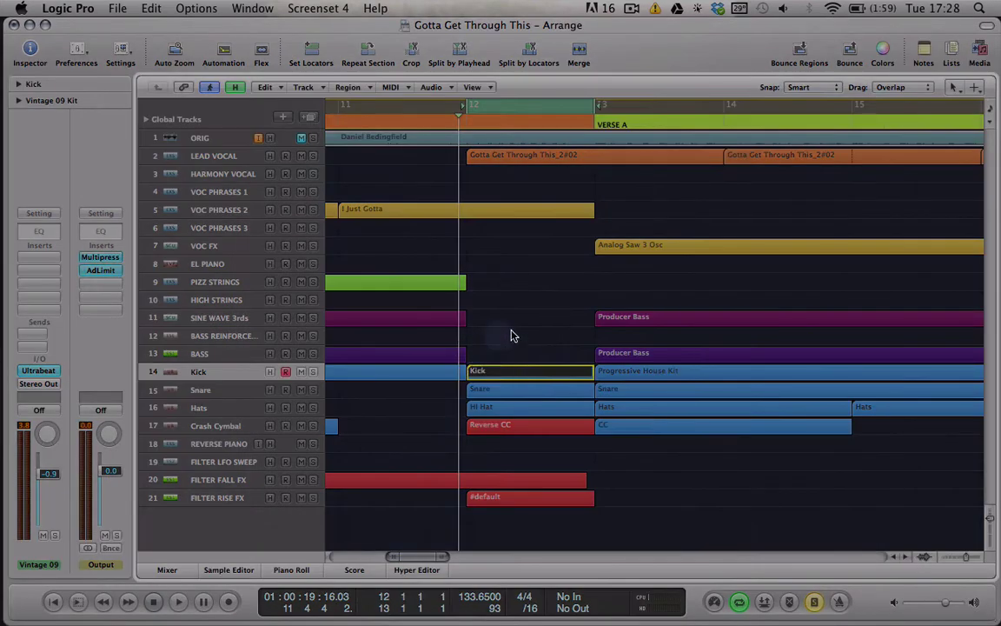
double_click(491, 375)
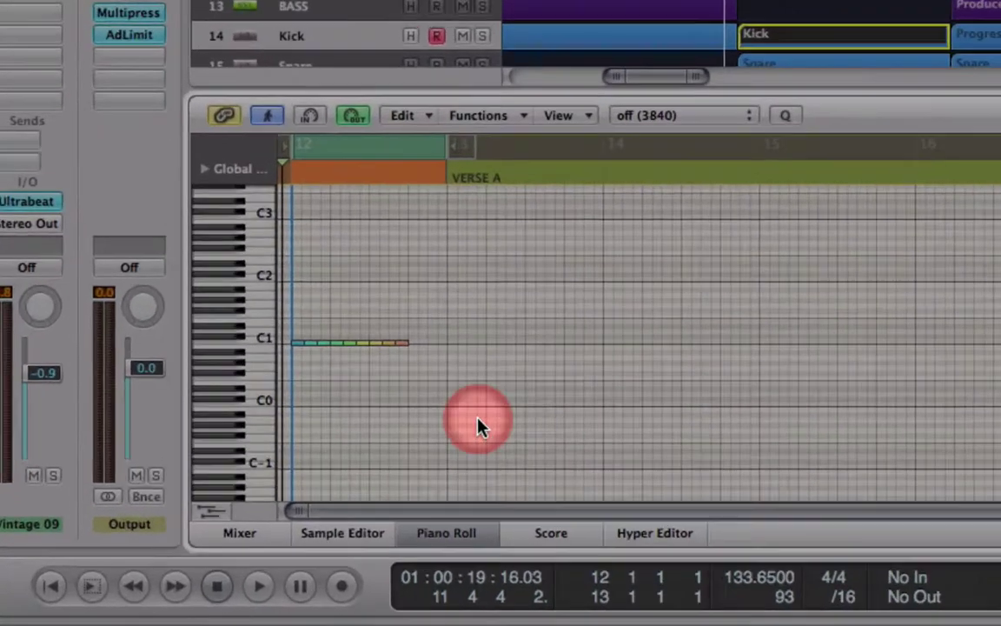
- Mark the first beat of bar 12 with the cycle range and audition its kick notes one by one
key(ctrl+Right)
key(ctrl+Right)
key(ctrl+Right)
key(ctrl+Right)
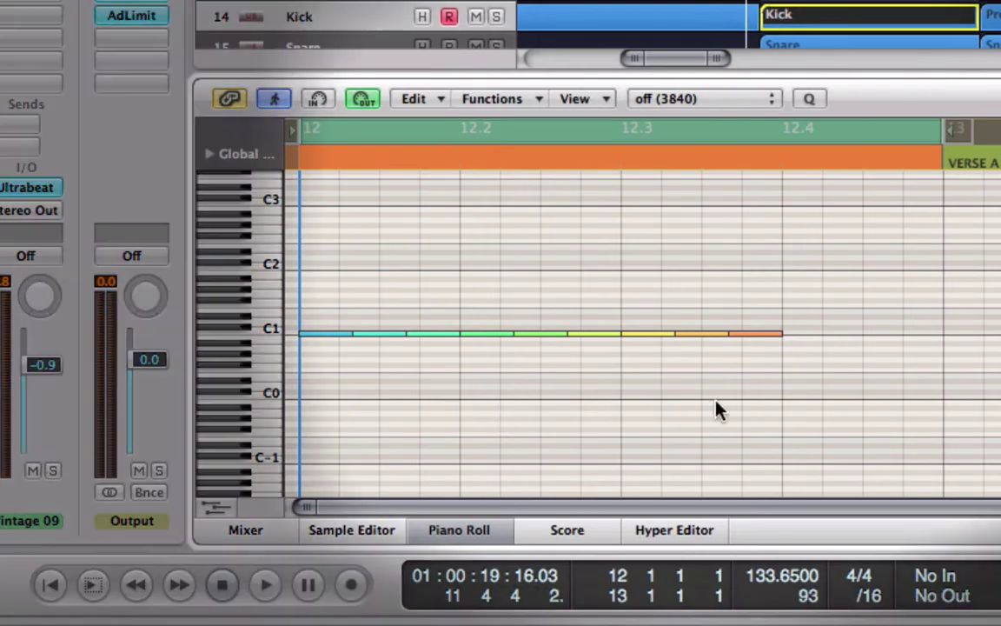
key(ctrl+Down)
key(ctrl+Down)
key(ctrl+Down)
key(ctrl+Down)
key(ctrl+Down)
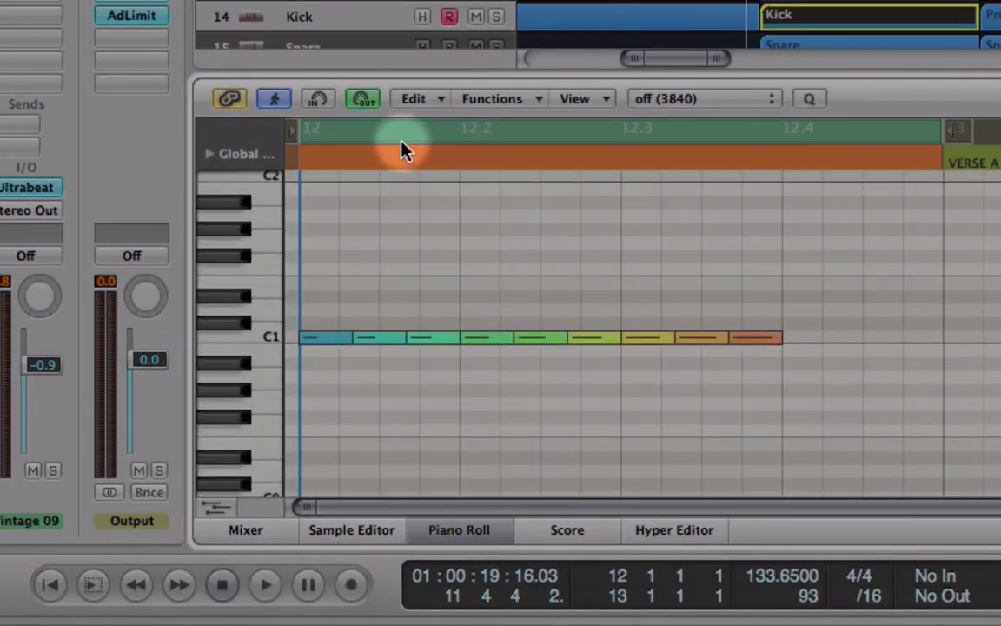
click(402, 149)
drag(309, 144, 446, 163)
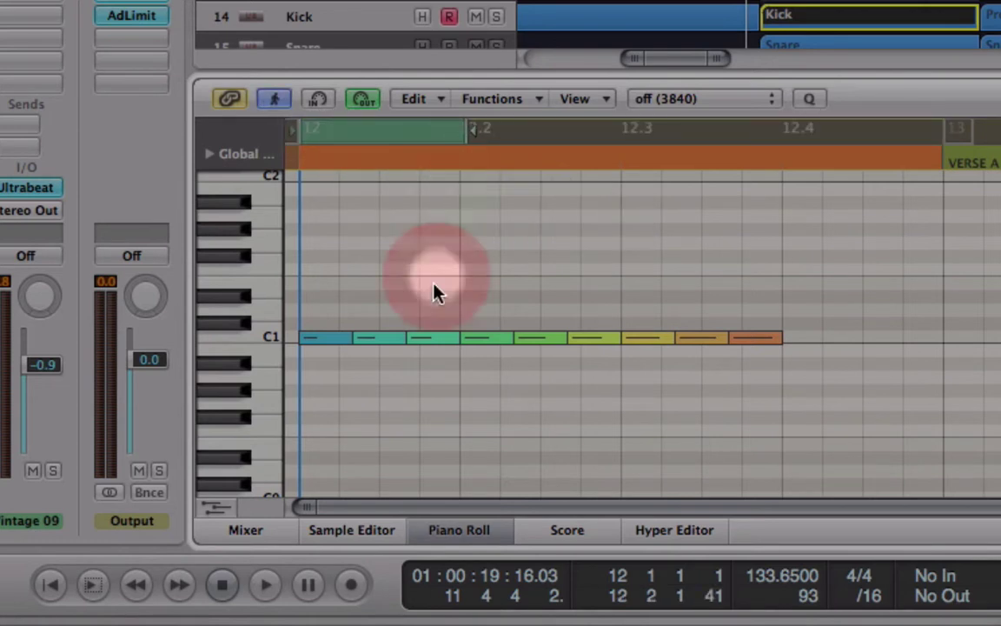
click(374, 150)
click(388, 339)
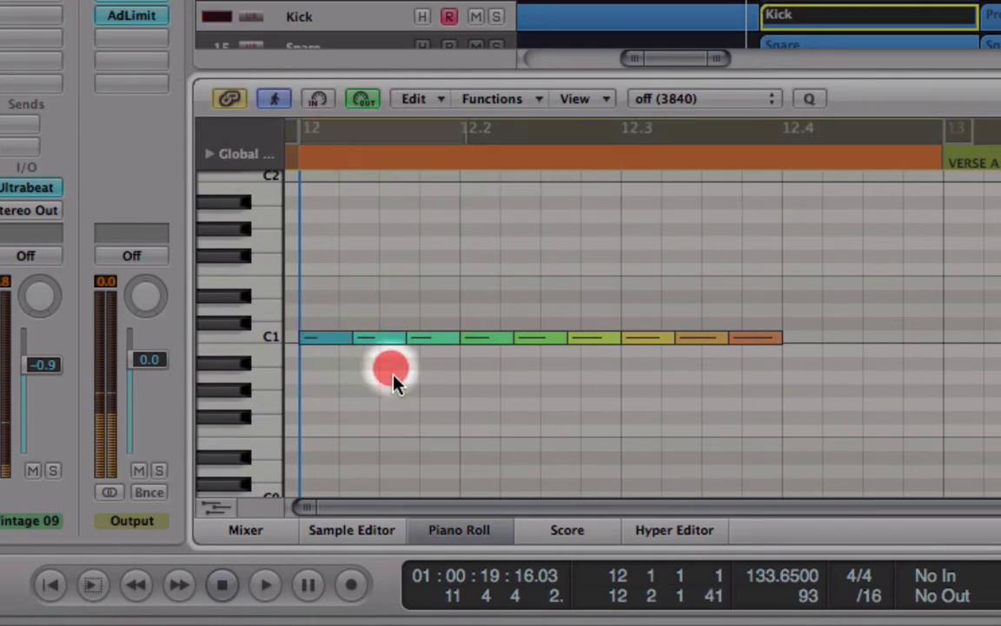
click(432, 337)
- Move the cycle range to beat 3 of bar 12 and audition the kick notes in the second and third beats
click(396, 148)
drag(379, 144, 699, 131)
click(501, 336)
click(593, 339)
drag(646, 297, 769, 380)
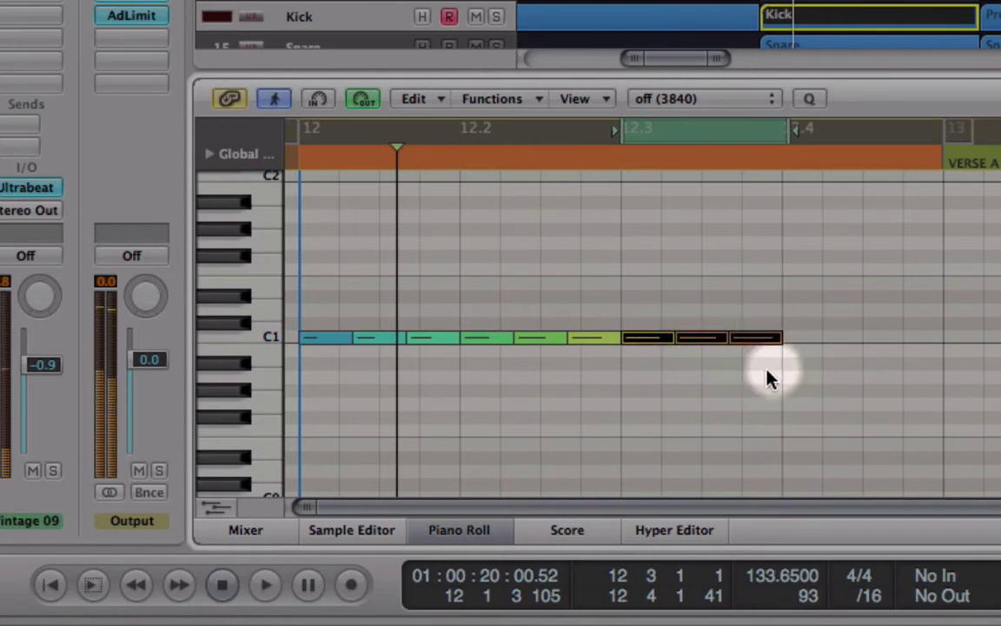
click(776, 222)
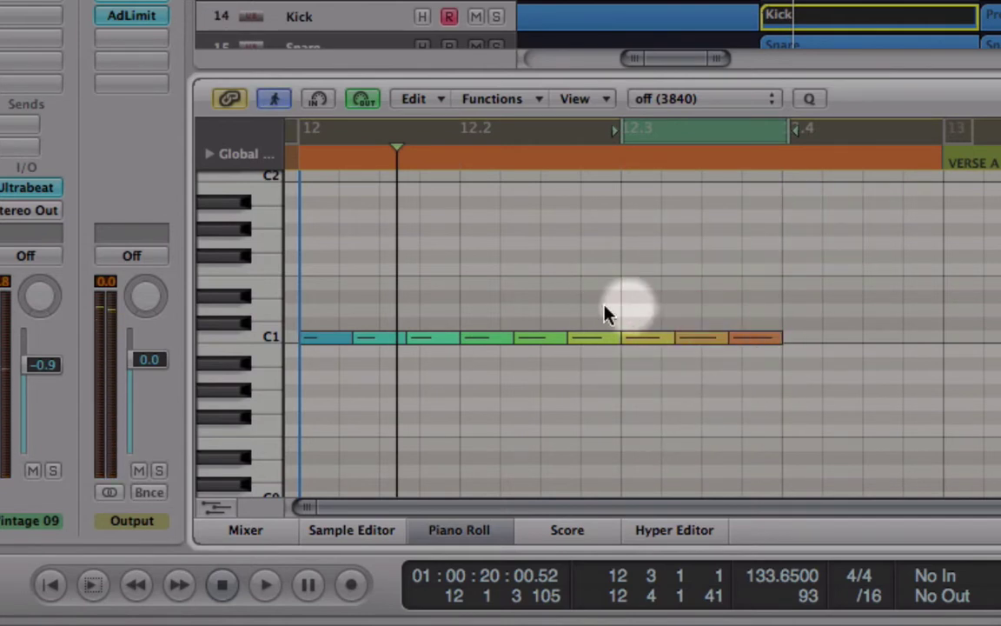
- Turn off cycle mode and play the kick fill from the start of bar 12
click(293, 161)
click(674, 128)
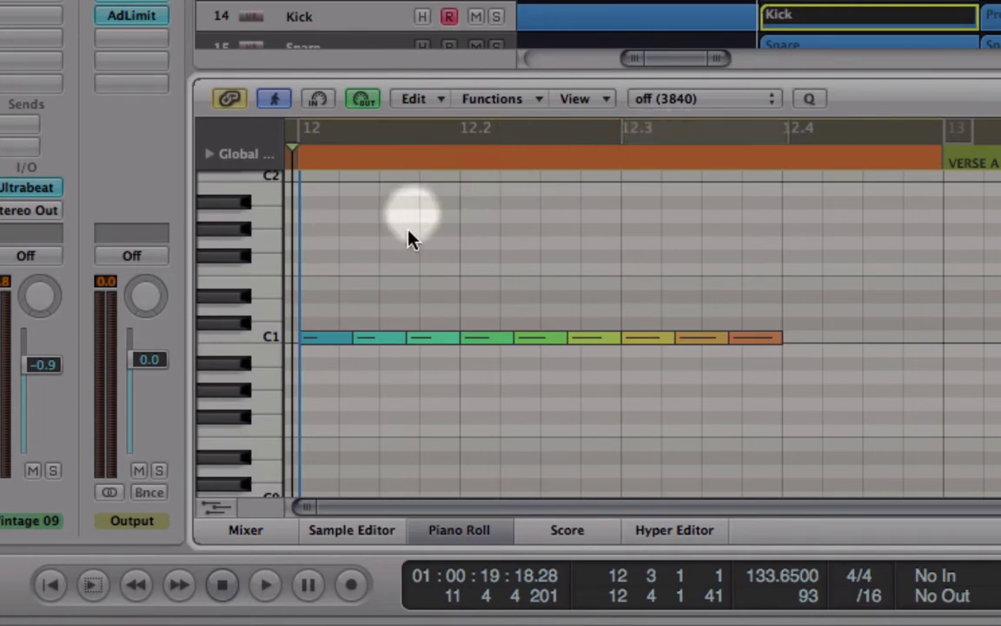
key(space)
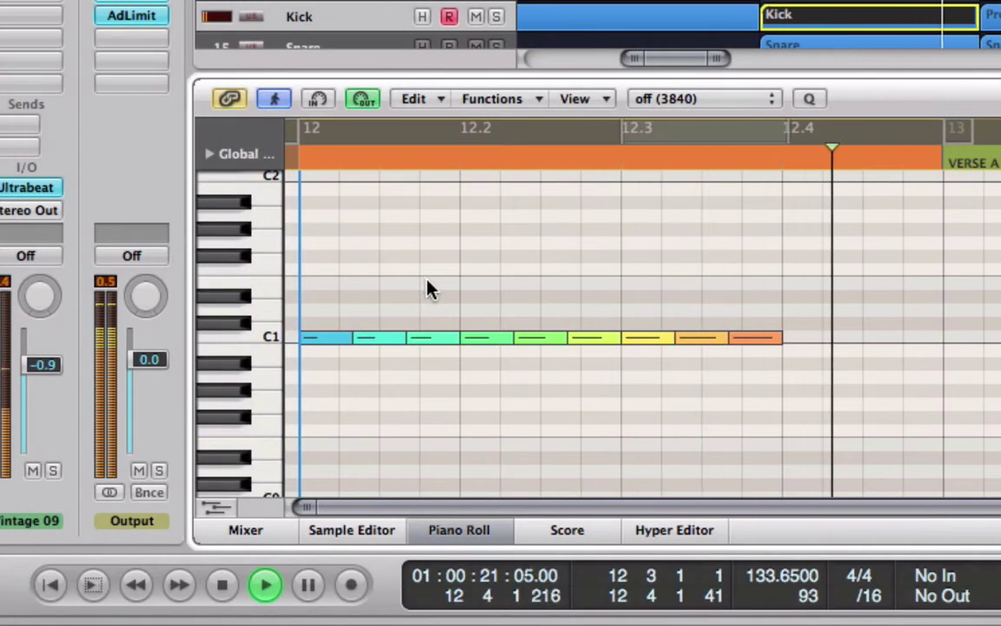
key(space)
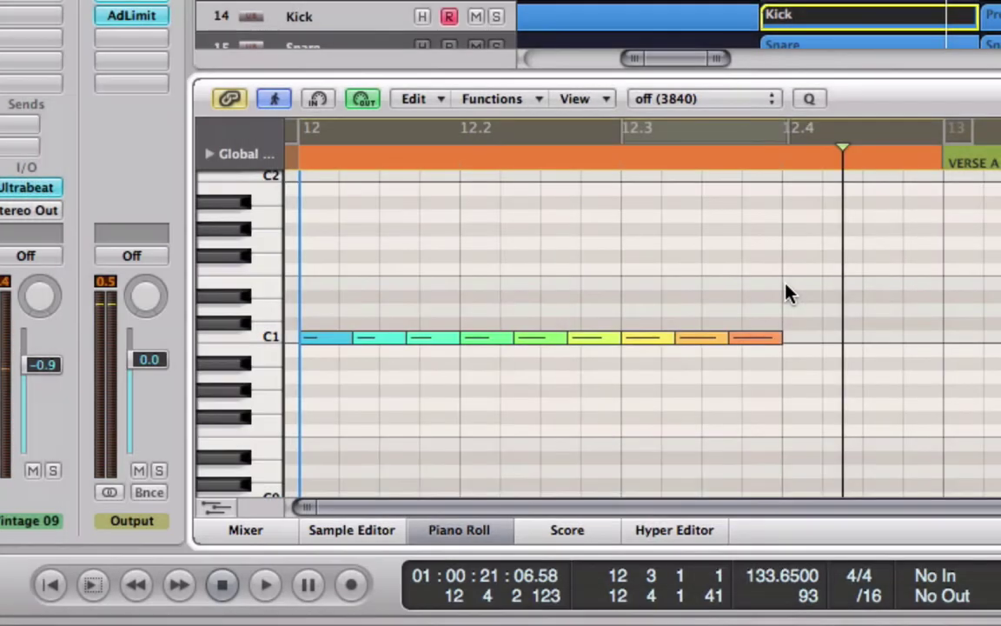
- Delete all the C1 notes in the bar 12 Kick region and turn on MIDI In
drag(787, 291, 287, 432)
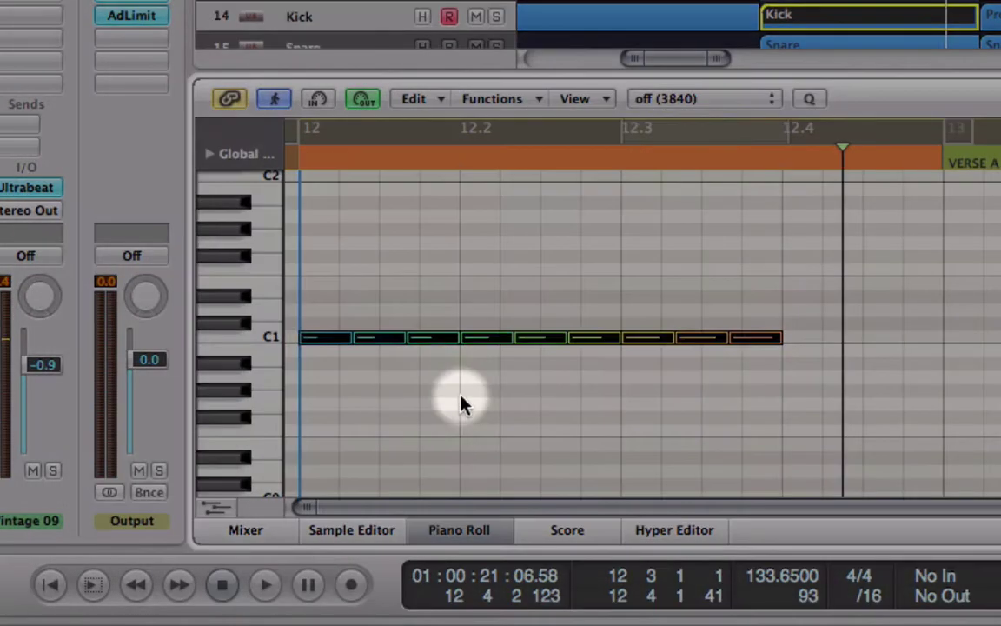
click(469, 409)
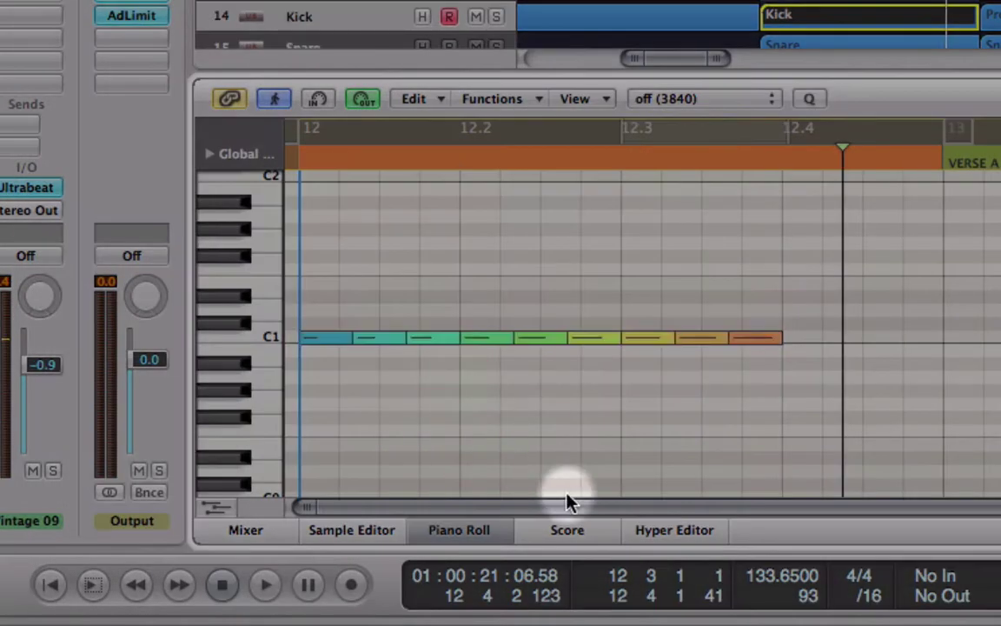
drag(776, 280, 315, 420)
key(Delete)
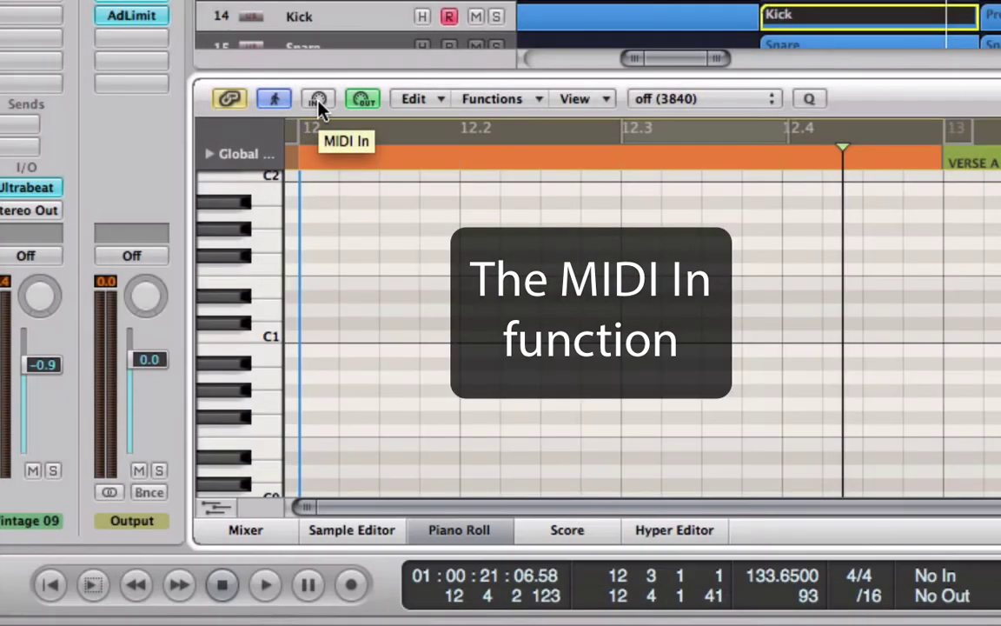
click(318, 100)
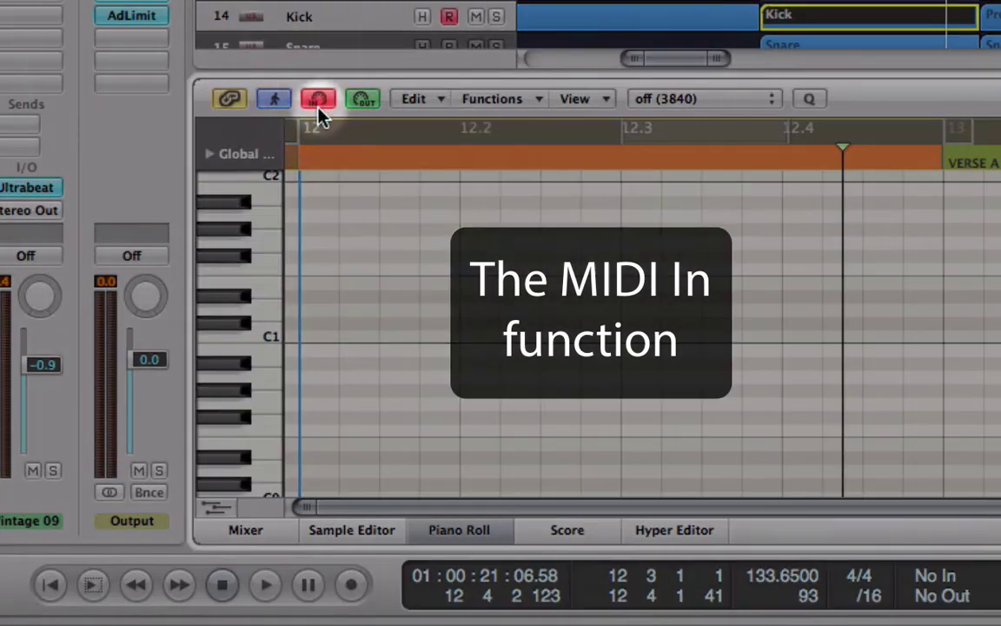
- Set the grid division to /12 and place the playhead at the start of bar 12 with cycle mode off
right_click(869, 594)
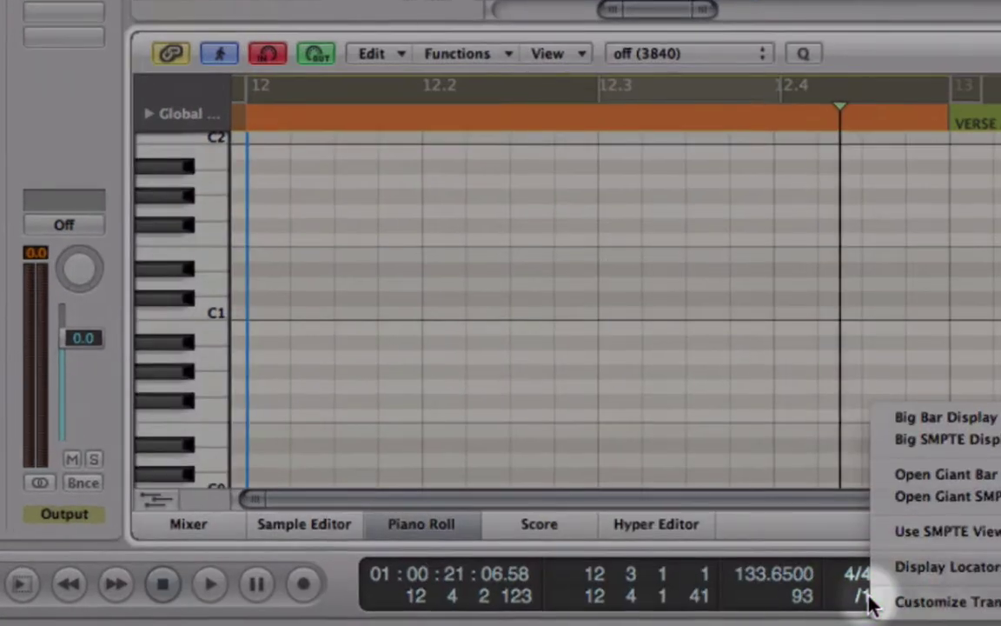
click(836, 474)
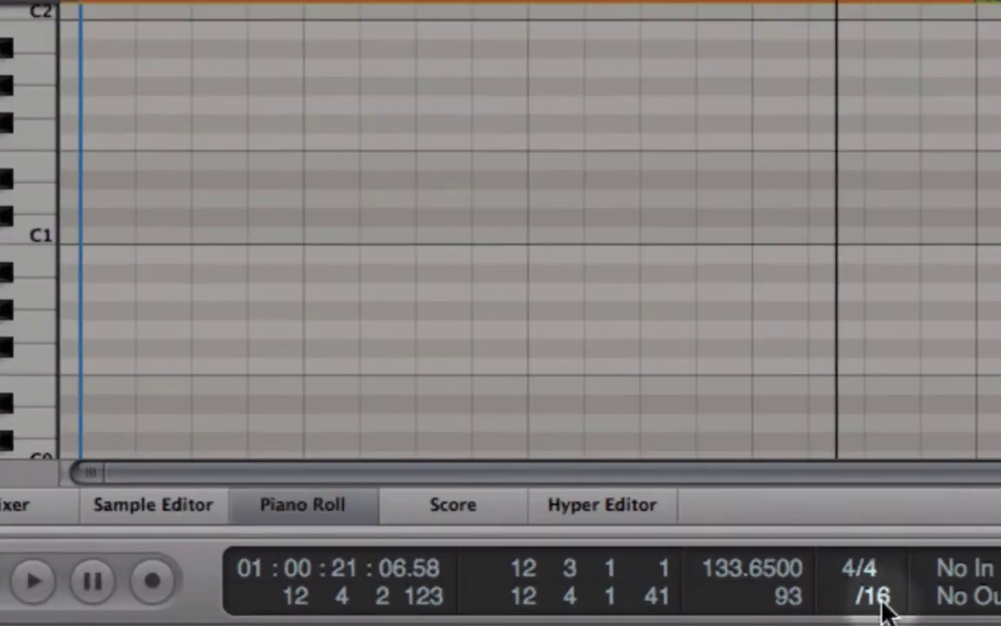
drag(880, 602, 881, 603)
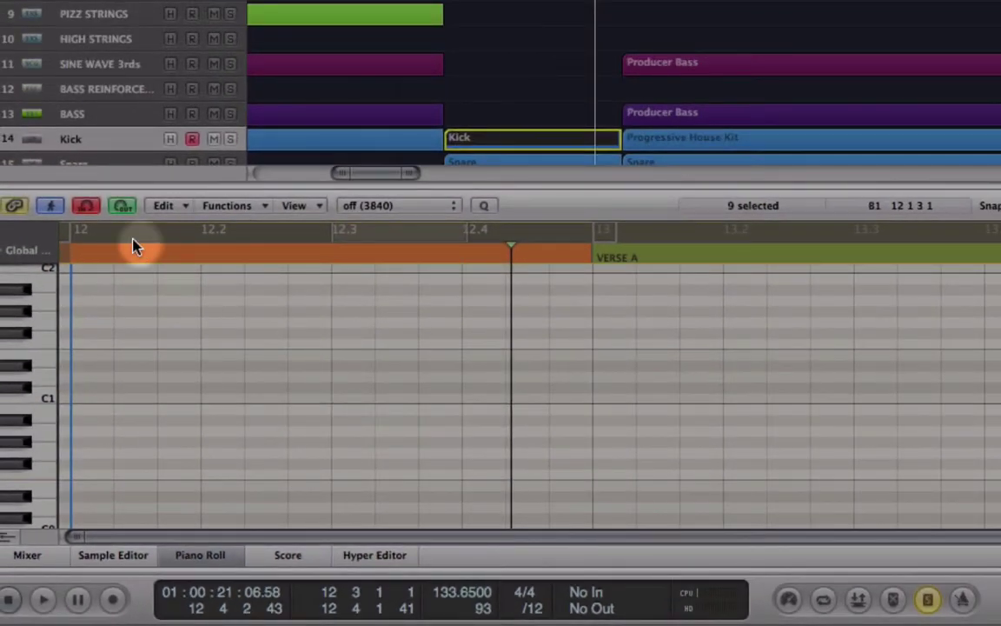
drag(135, 246, 79, 259)
click(157, 258)
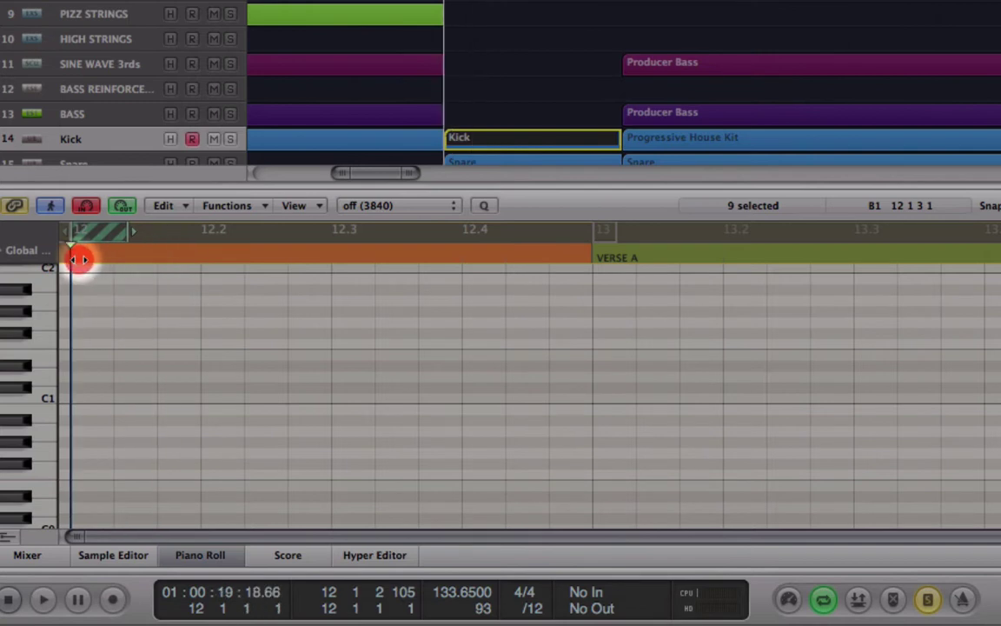
click(105, 236)
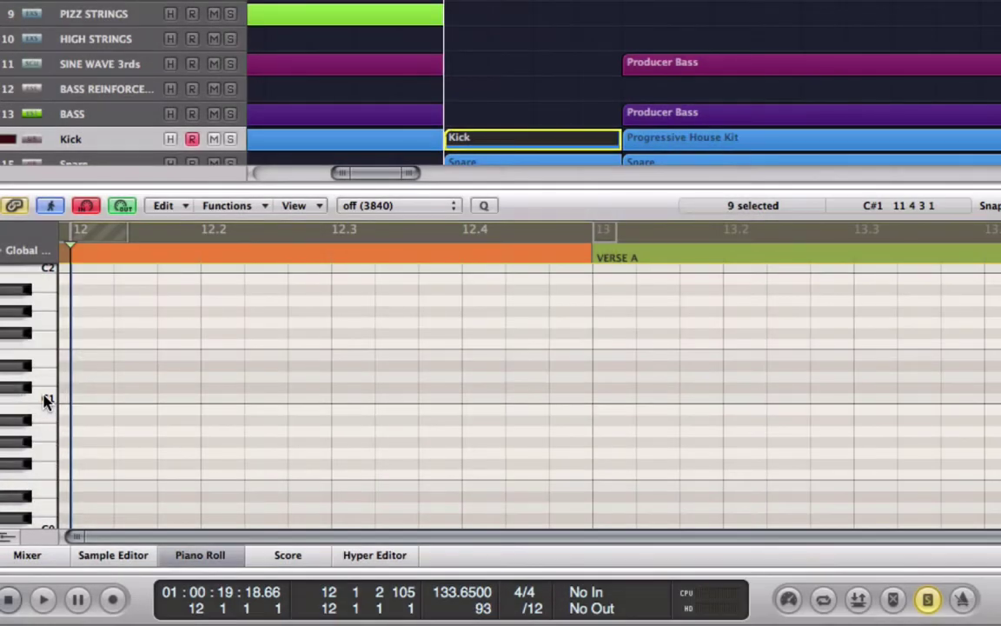
- Show the Caps Lock Keyboard and step-enter nine consecutive C1 kick triplets across the first three beats of bar 12
key(super+k)
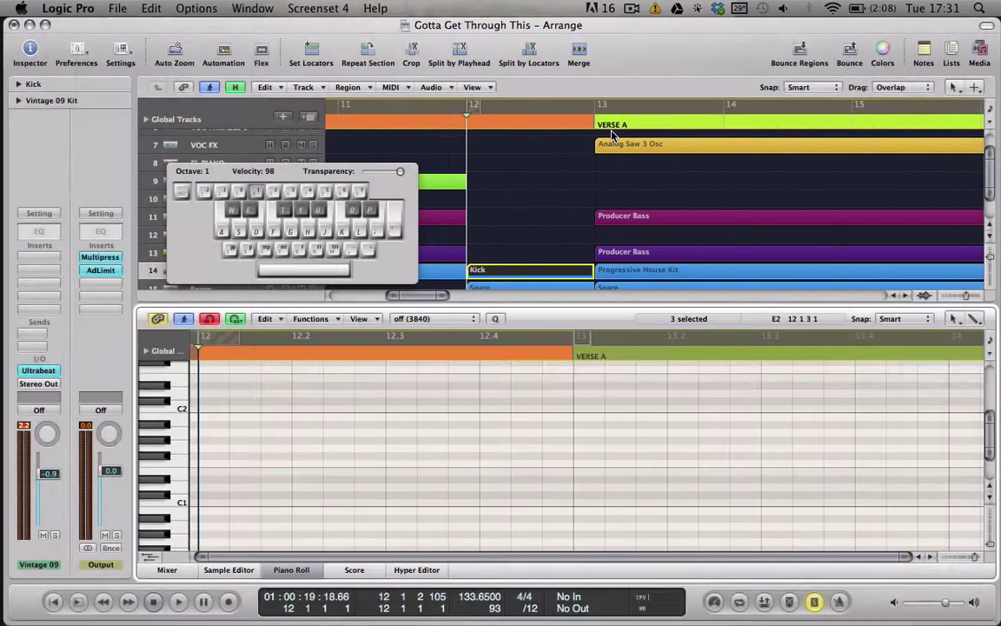
click(250, 379)
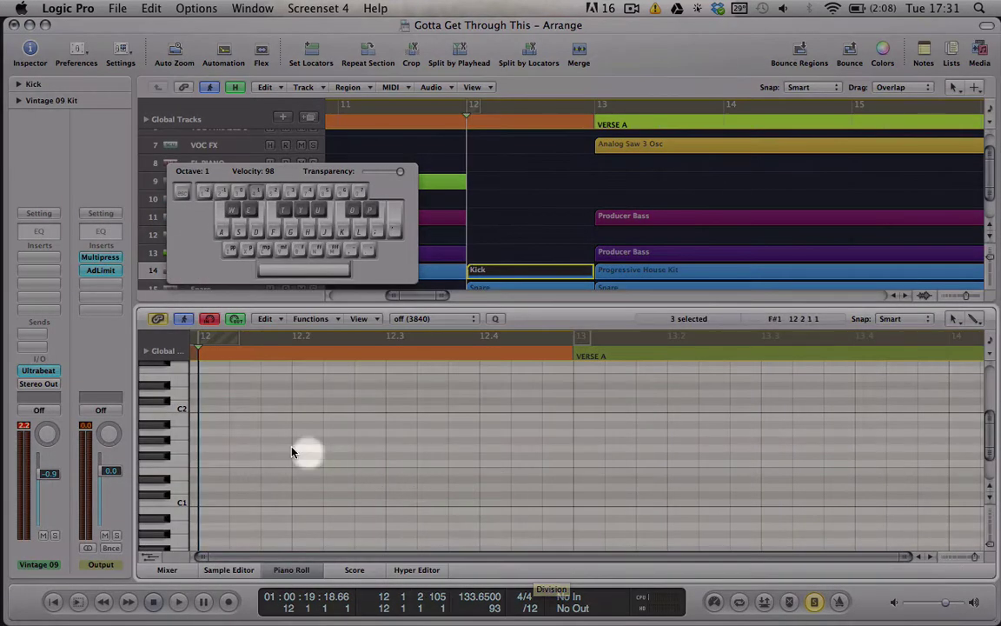
key(a)
key(a)
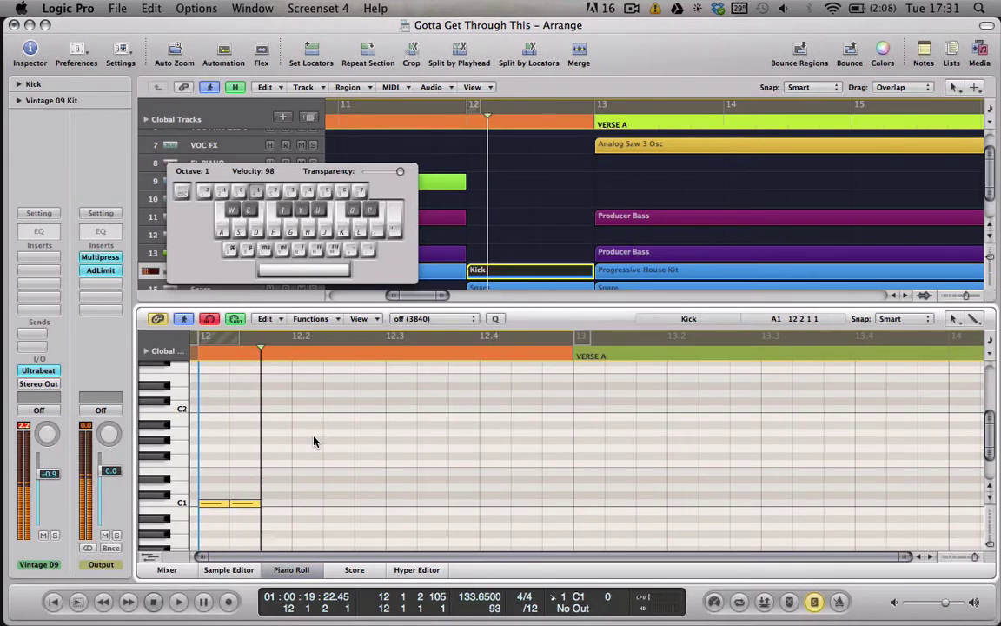
key(a)
key(a)
key(a)
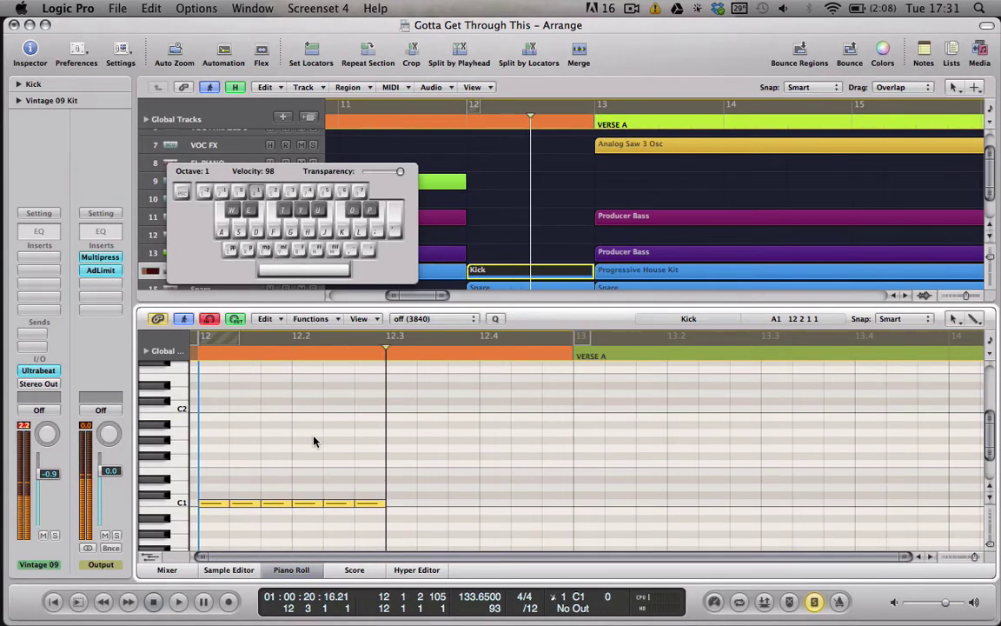
key(a)
key(a)
key(a)
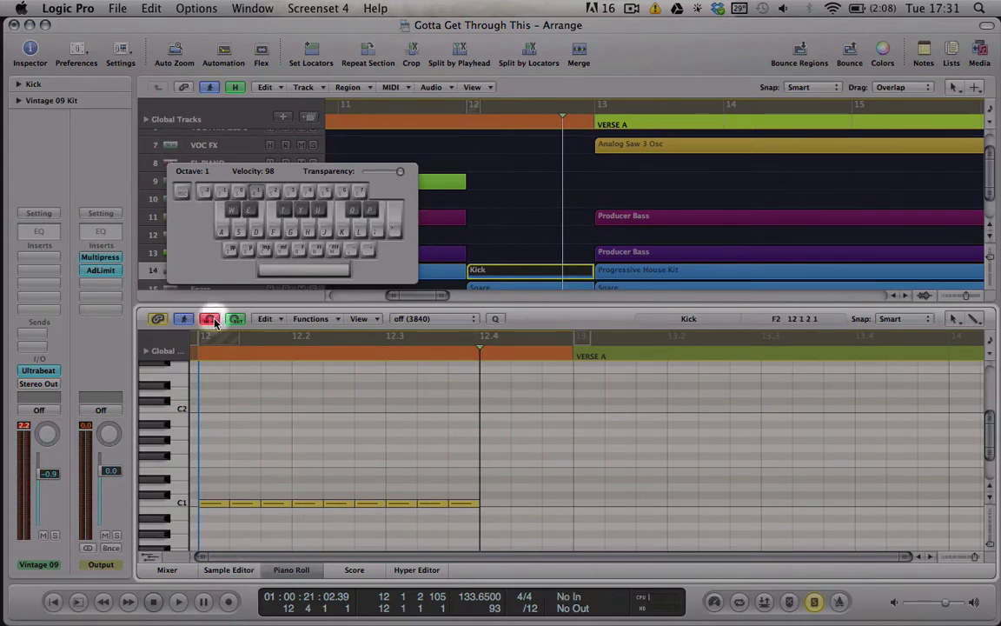
- Turn off MIDI In and play the new kick fill from the start of bar 12
click(195, 346)
key(space)
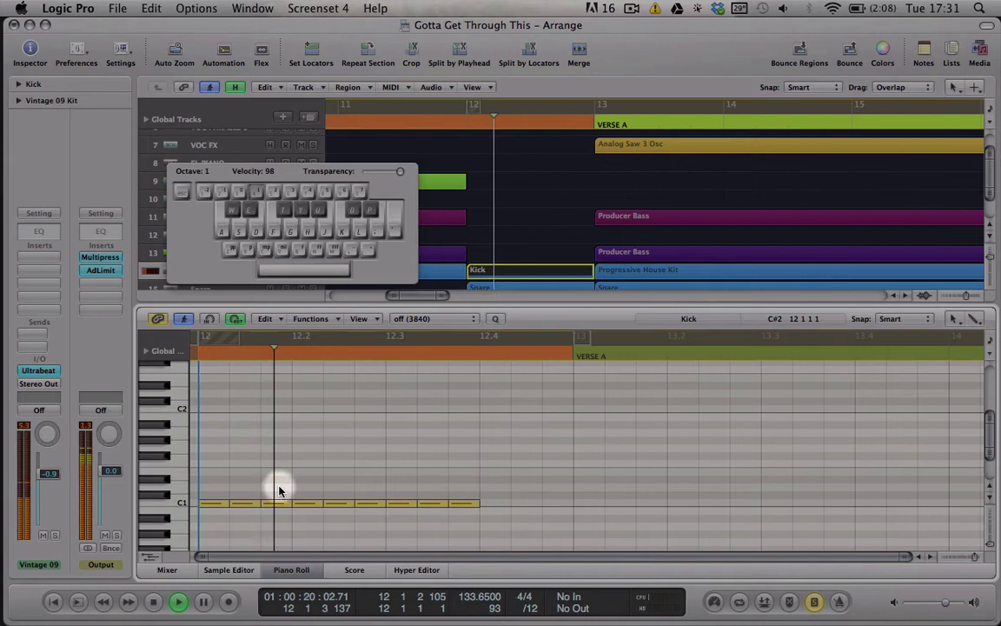
key(space)
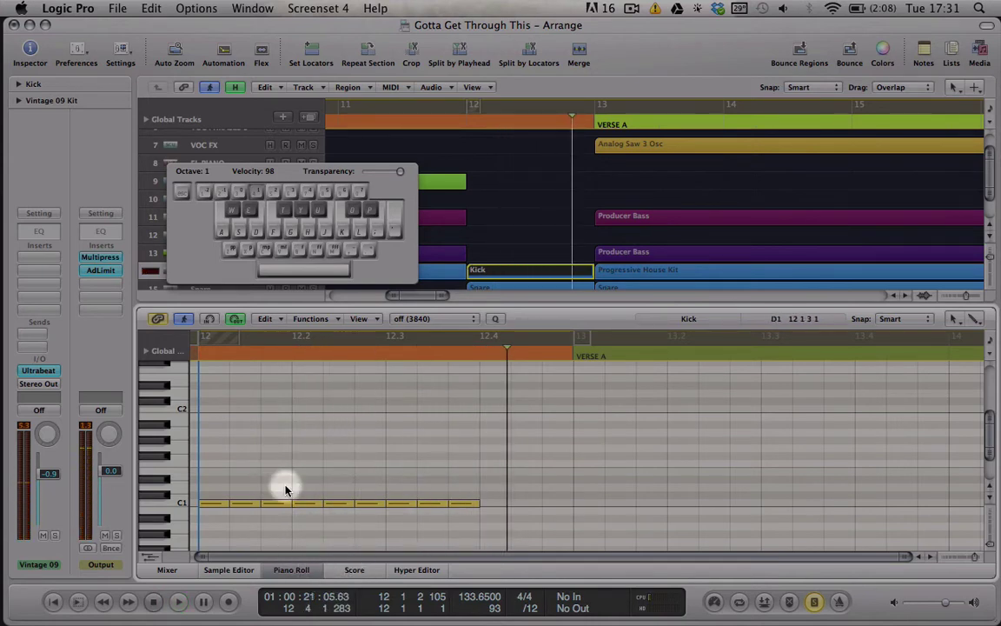
- Show the Hyper Draw area below the kick notes, enlarge it, and set it to Note Velocity
scroll(988, 439, down, 5)
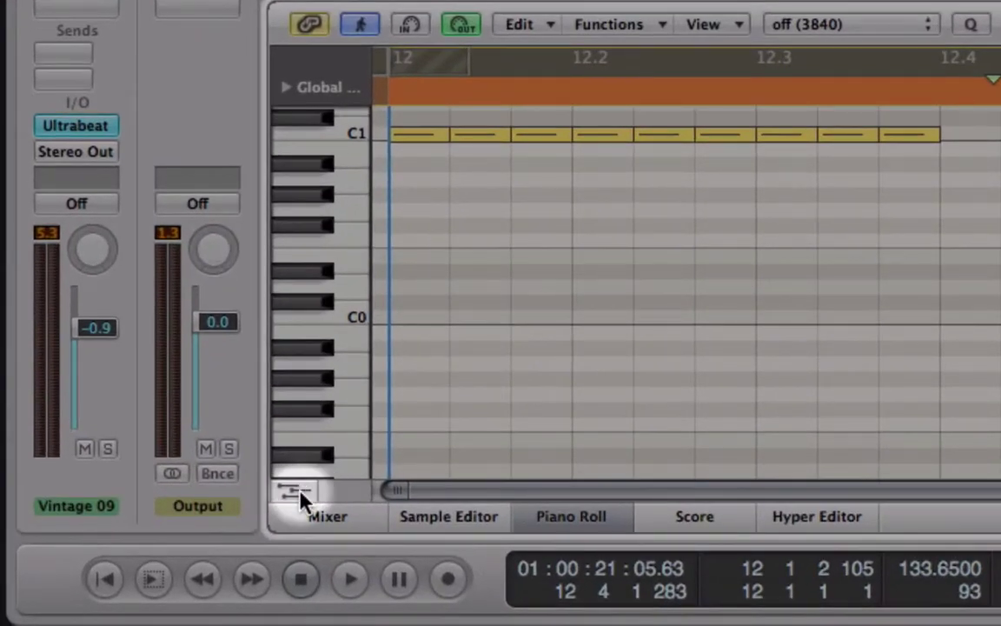
click(189, 540)
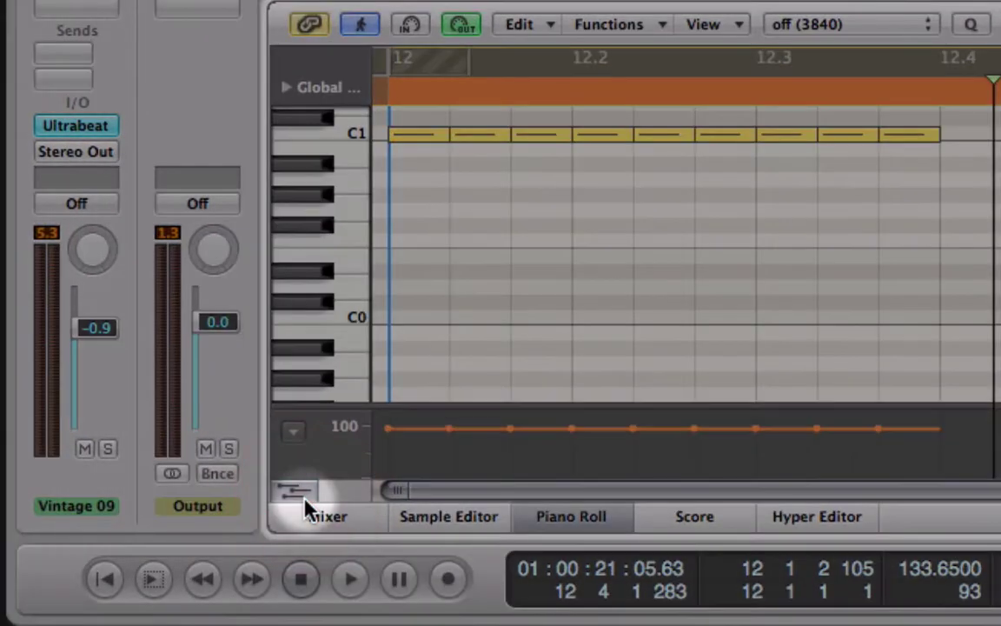
drag(497, 402, 535, 138)
click(290, 161)
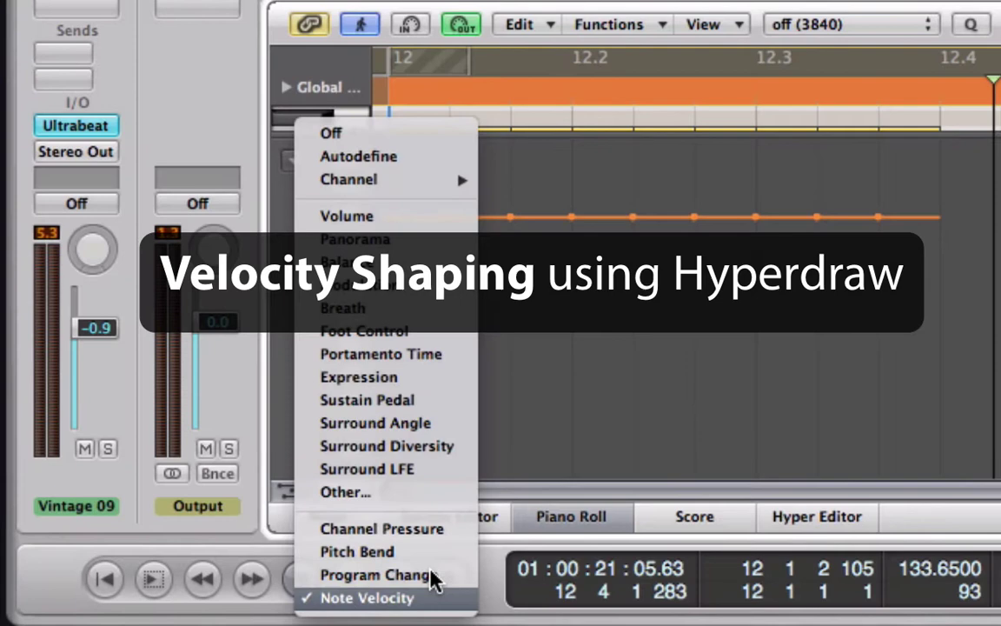
click(352, 599)
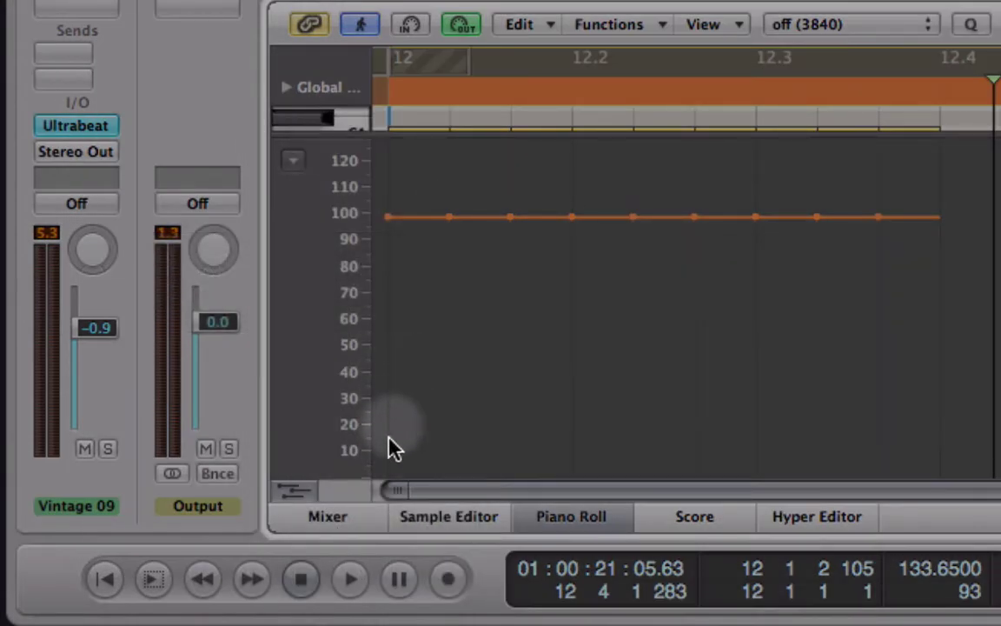
- Draw a rising velocity line across the nine kick notes, from about 17 to about 85
click(385, 454)
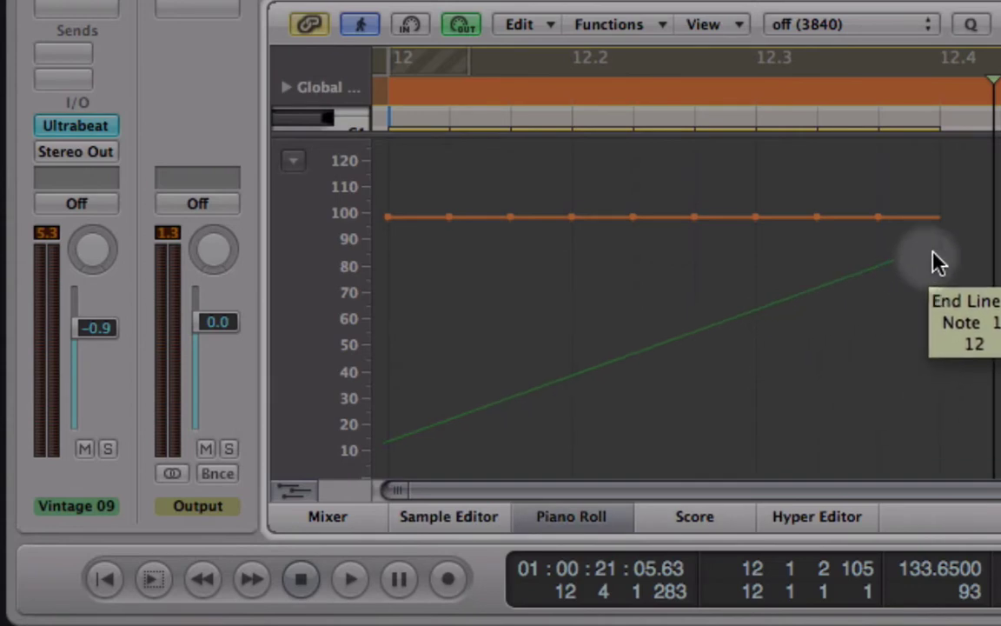
click(957, 223)
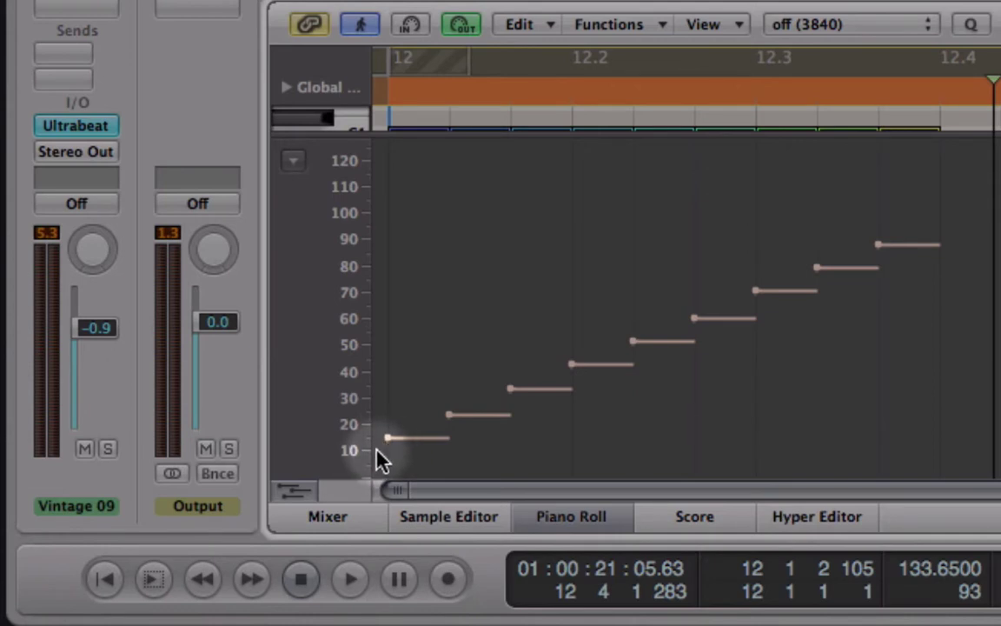
click(383, 445)
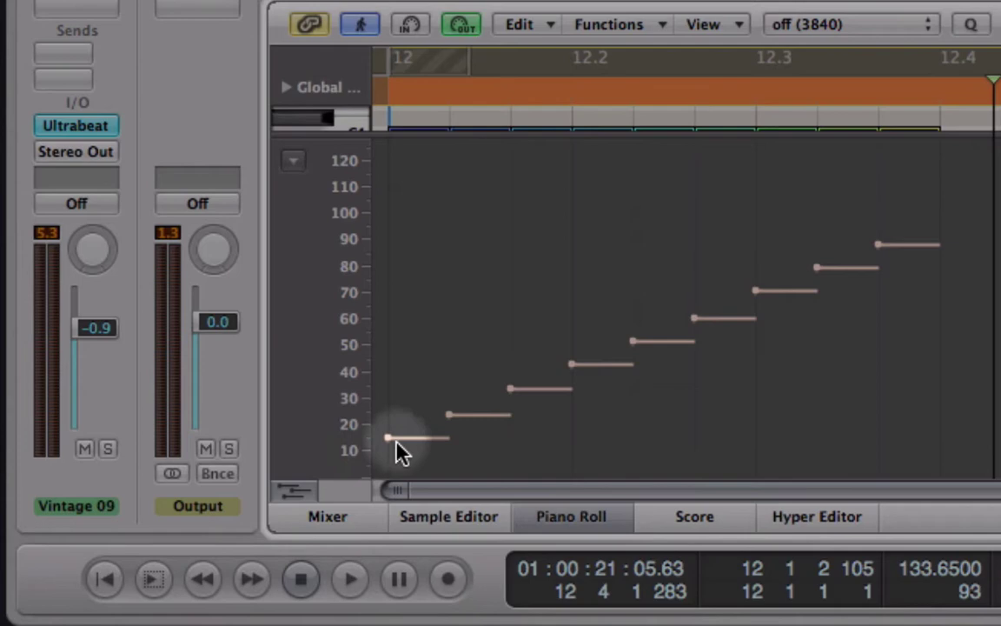
drag(383, 448, 954, 230)
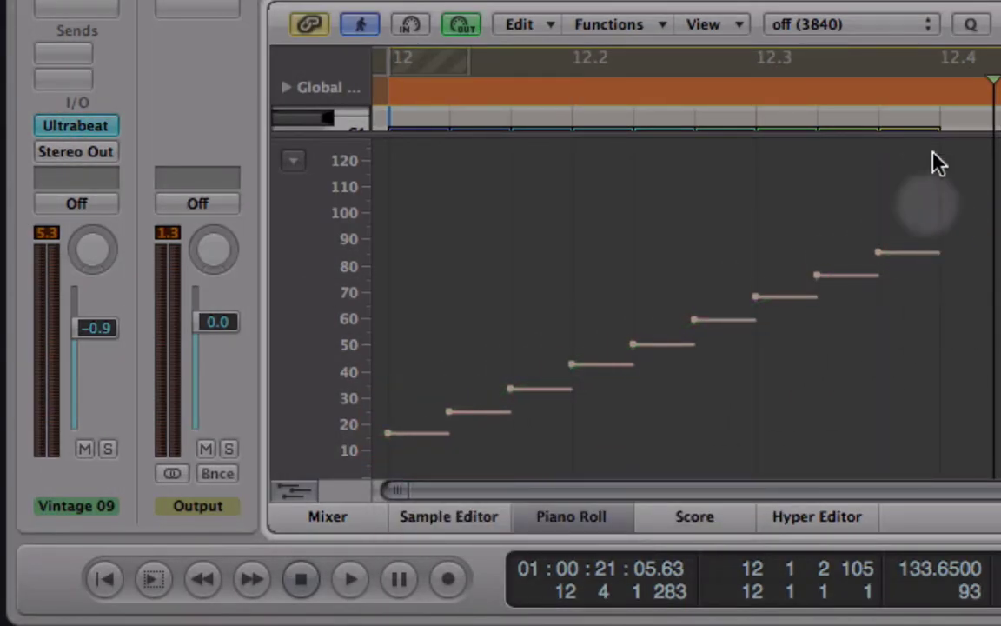
- Shrink the Hyper Draw area and play the velocity-shaped kick fill from the start of bar 12
drag(930, 132, 908, 357)
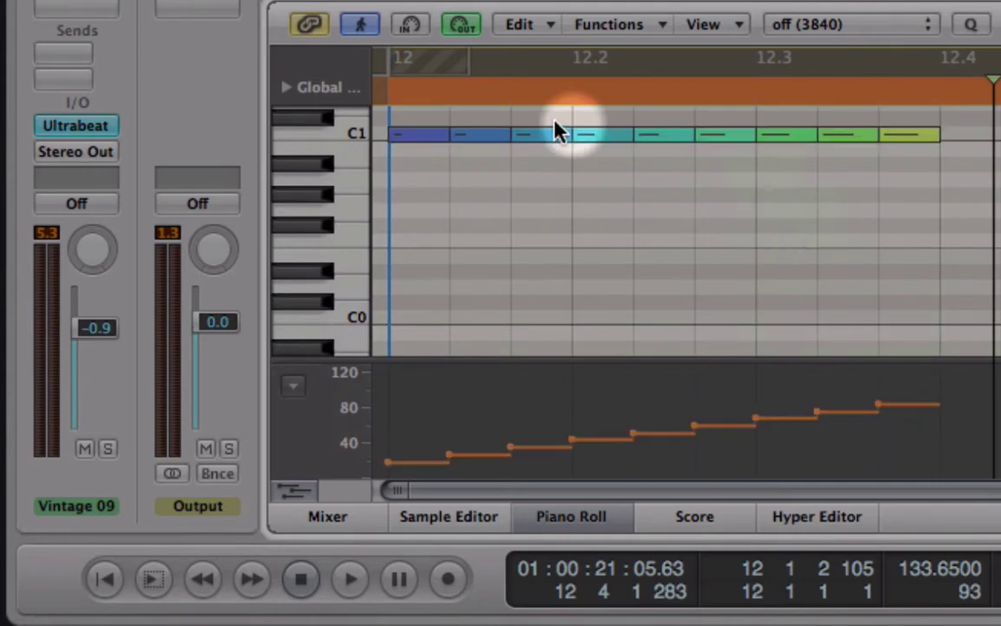
click(384, 102)
key(space)
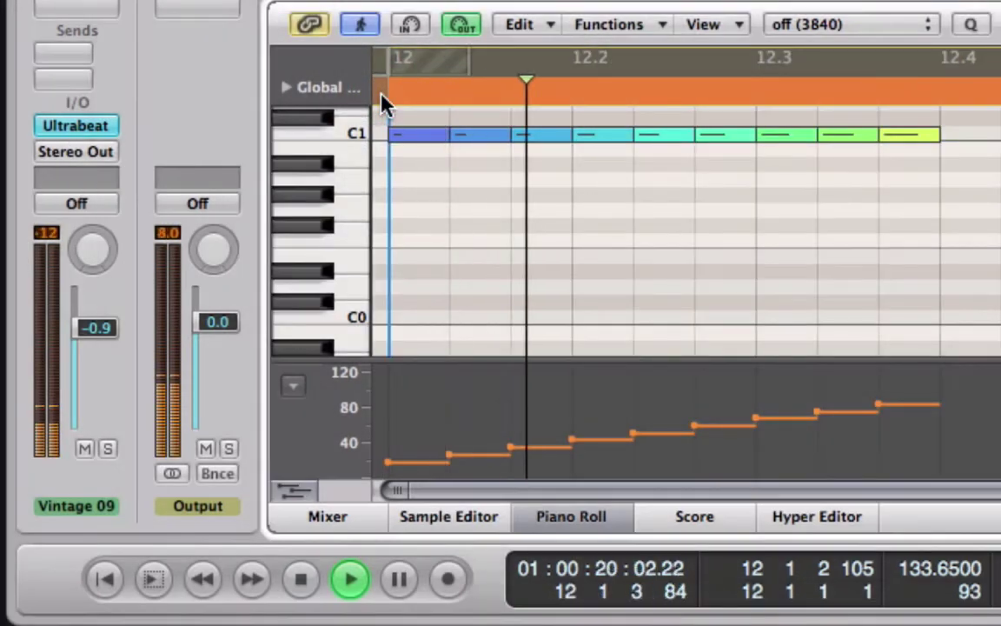
key(space)
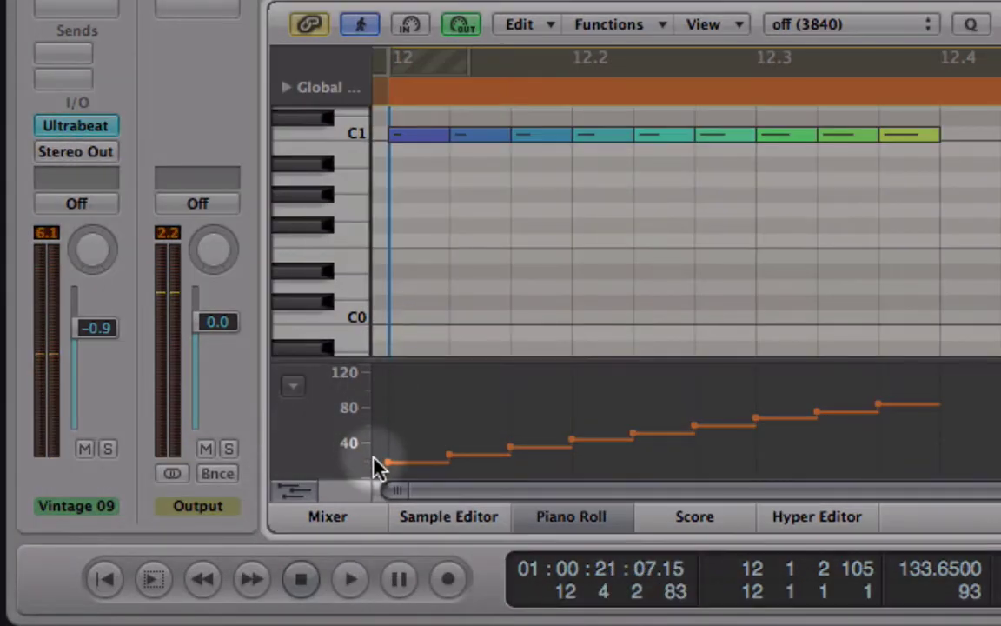
- Enlarge the Hyper Draw area and redraw the kick velocities as a steeper ramp from about 15 to about 115
click(382, 464)
click(383, 465)
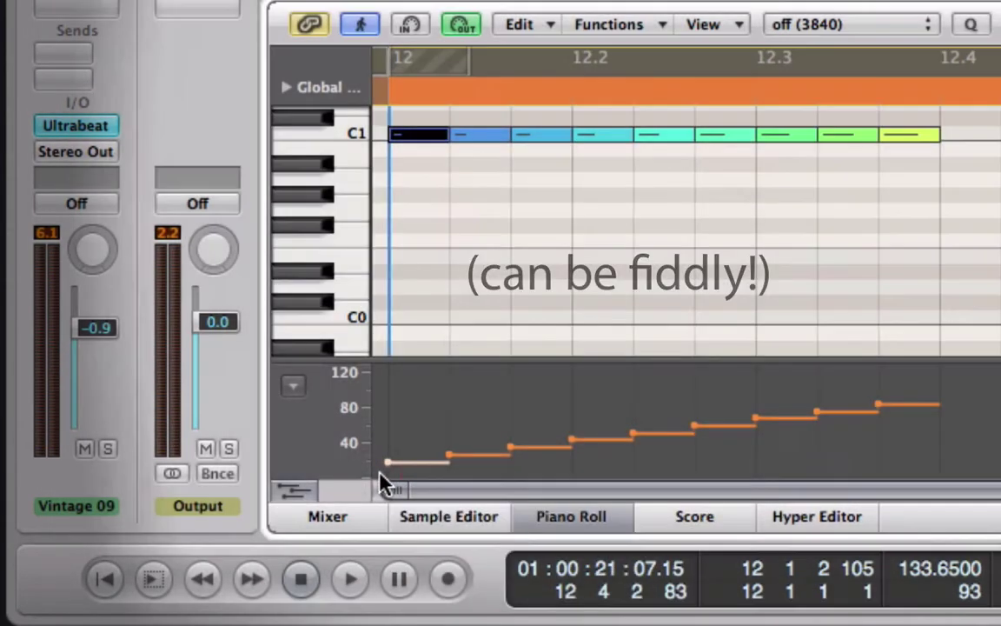
click(380, 471)
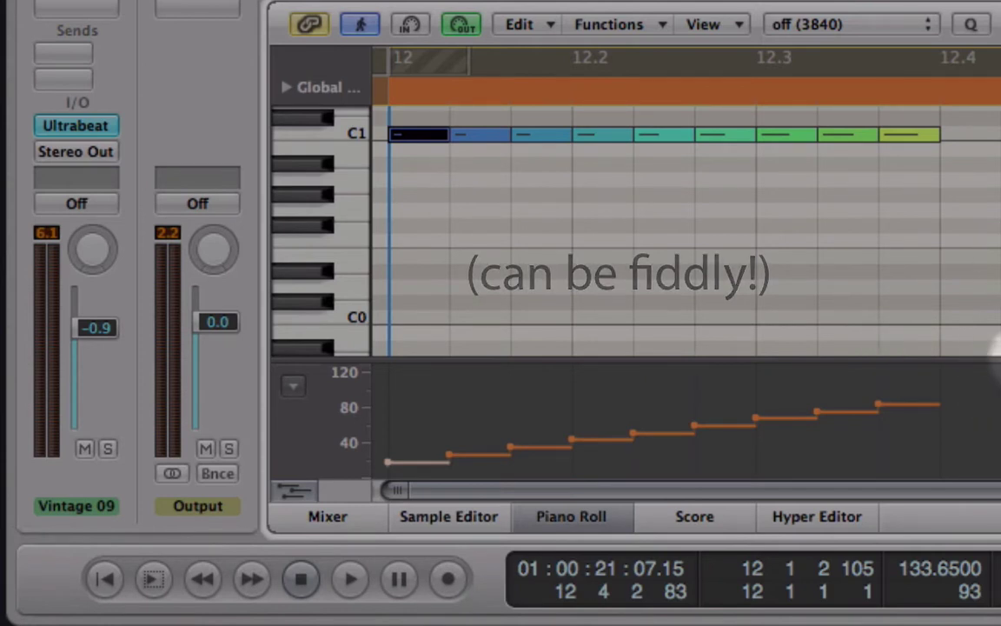
drag(993, 355, 994, 176)
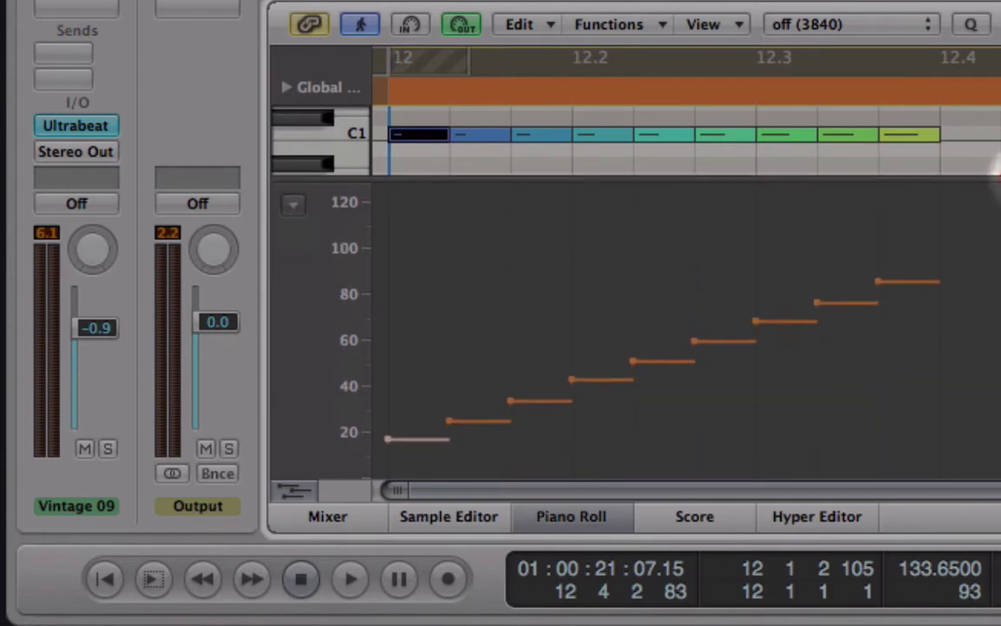
click(383, 466)
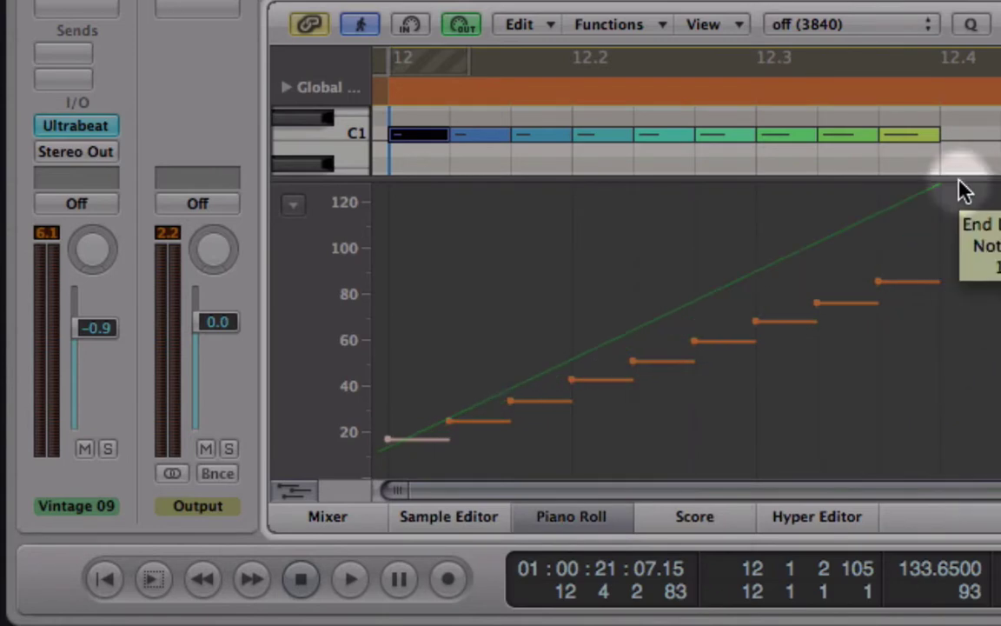
click(961, 185)
- Play the kick fill with its steeper velocity ramp from just before bar 12
click(383, 90)
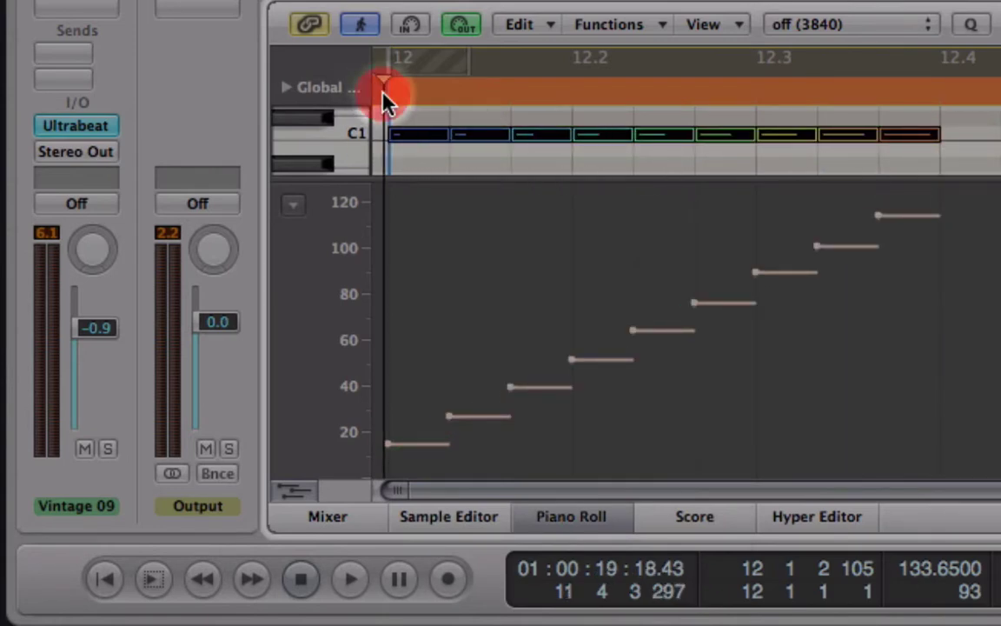
key(space)
key(space)
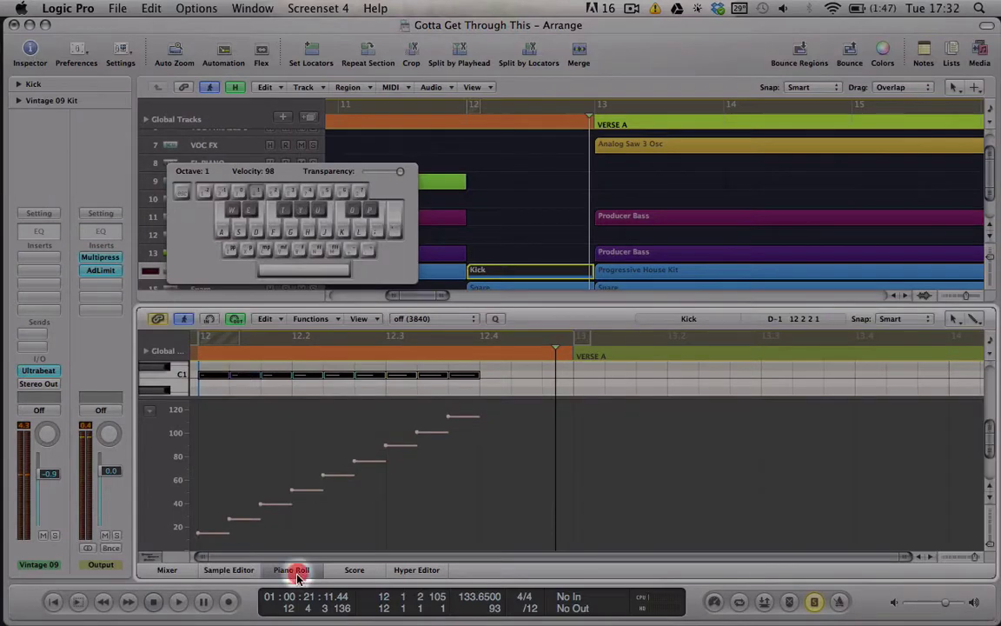
- Select the bar 12 Kick, Snare and Hi Hat regions and open them together in the Piano Roll with Hyper Draw hidden
click(295, 572)
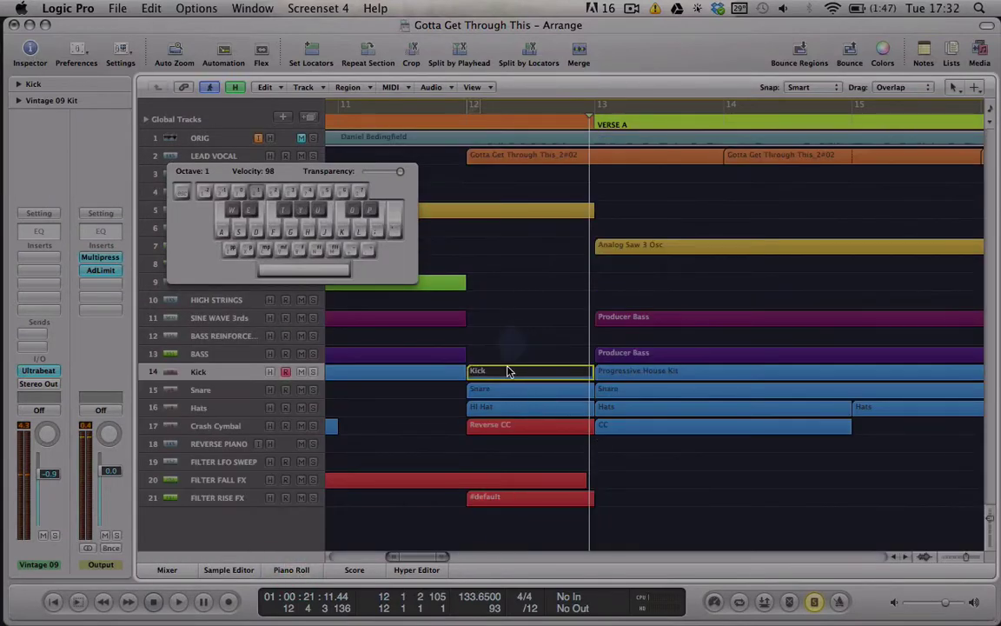
click(452, 394)
drag(506, 366, 511, 411)
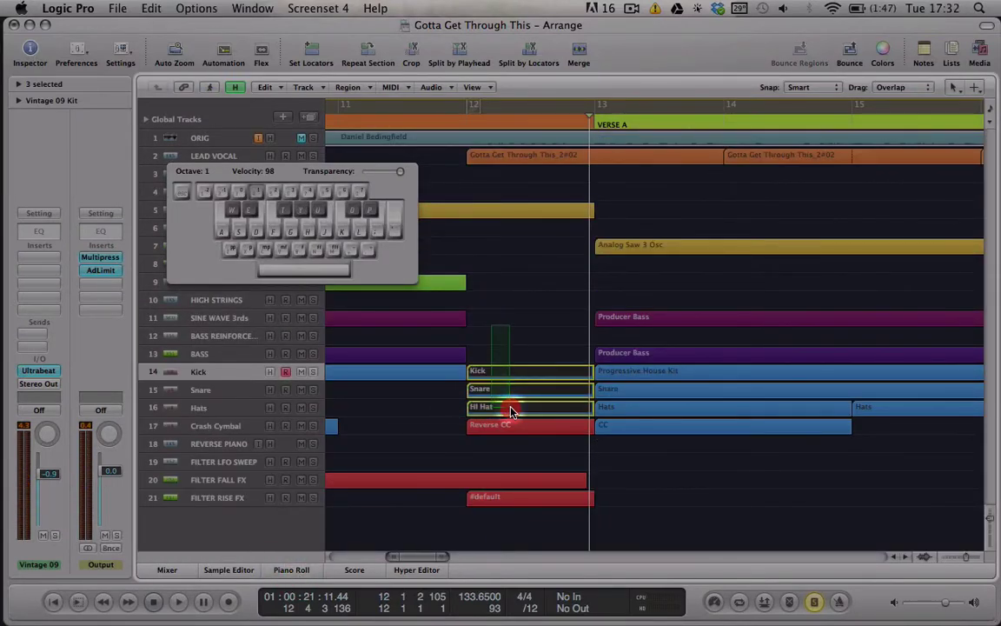
key(p)
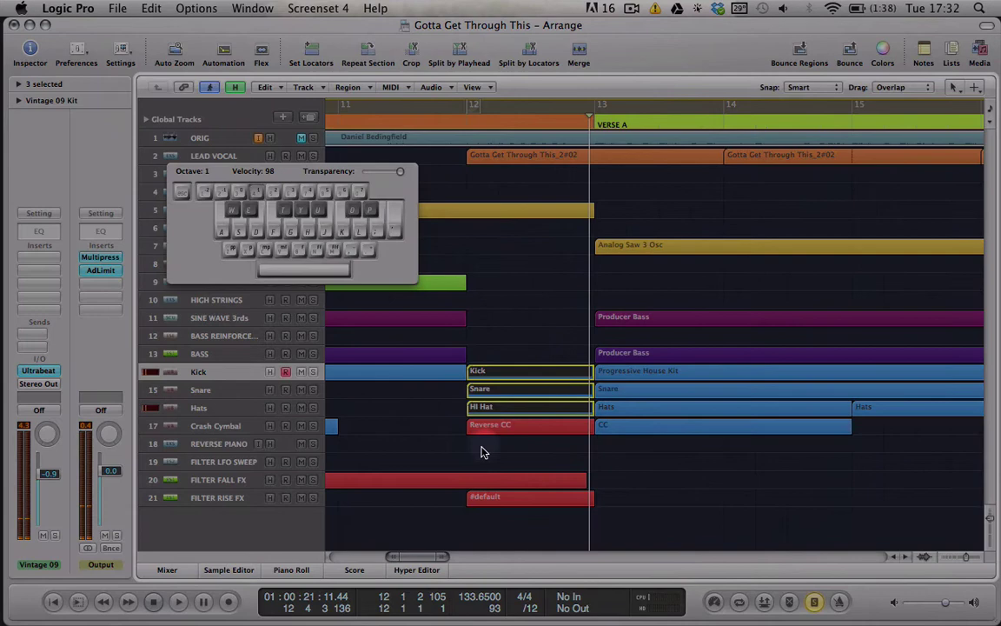
key(Caps_Lock)
double_click(513, 367)
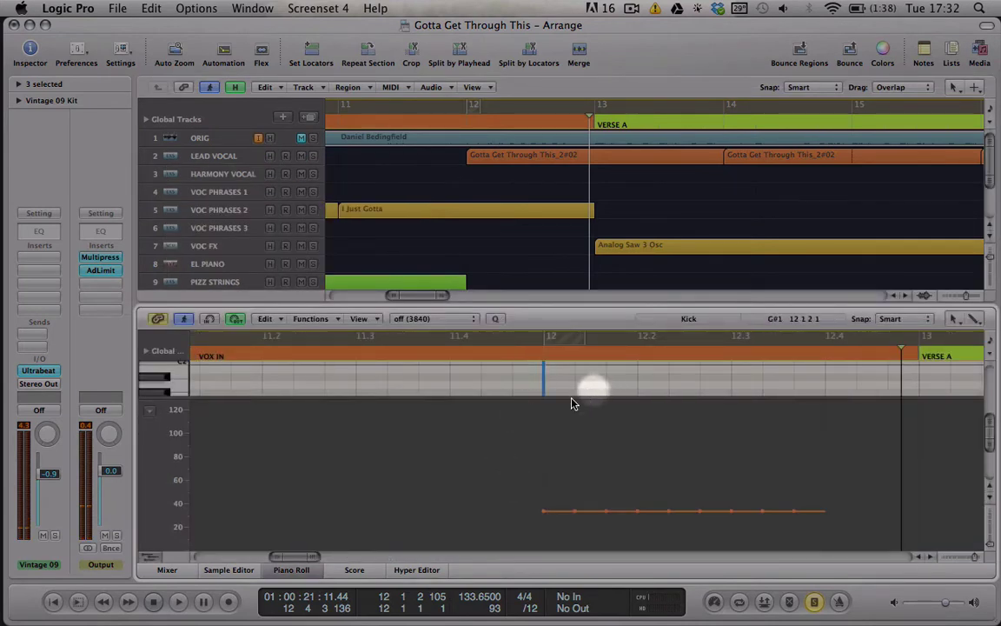
click(153, 561)
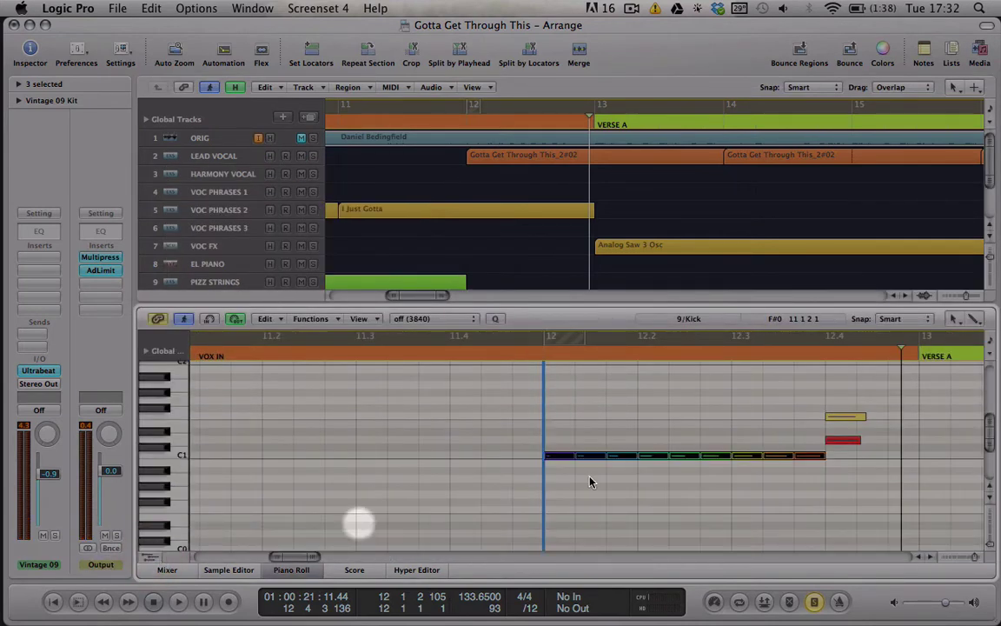
- Select the two snare notes on beat 4 of bar 12
click(838, 441)
drag(840, 402, 848, 472)
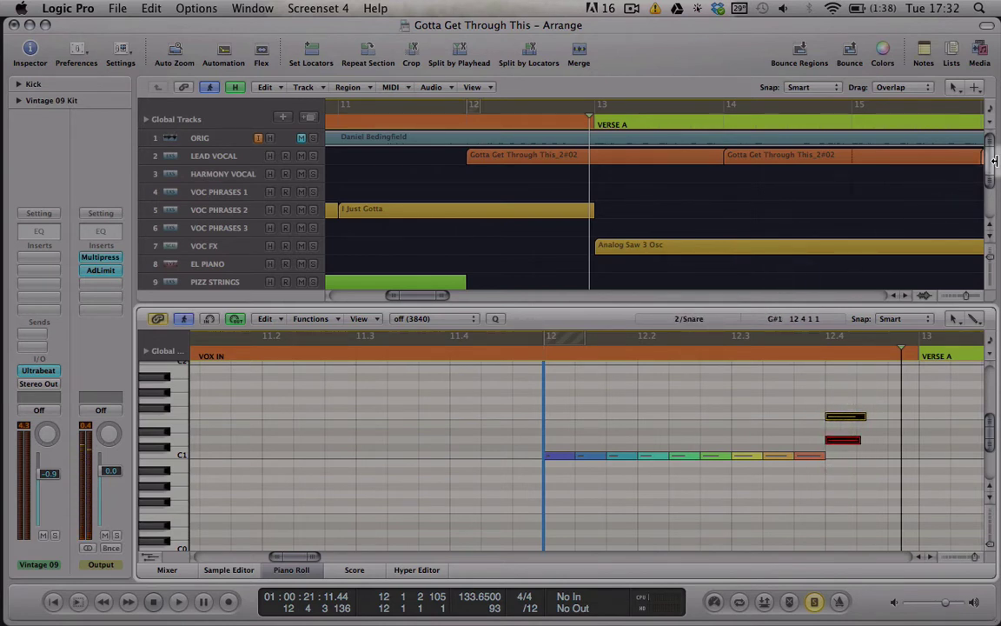
- Open the bar 12 Hi Hat region in the Piano Roll and select all of its triplet notes
drag(990, 159, 989, 190)
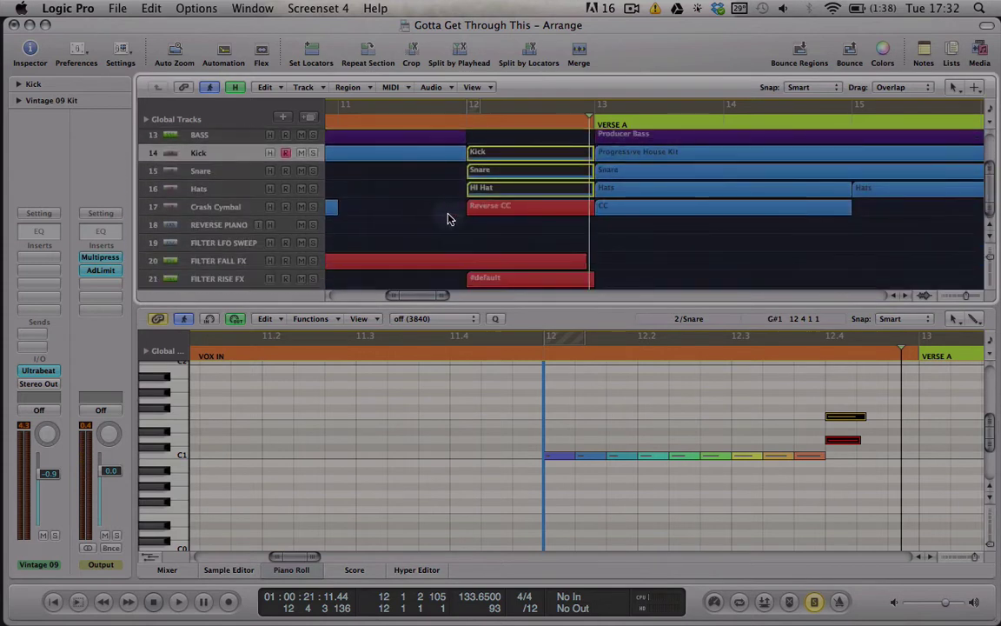
click(492, 190)
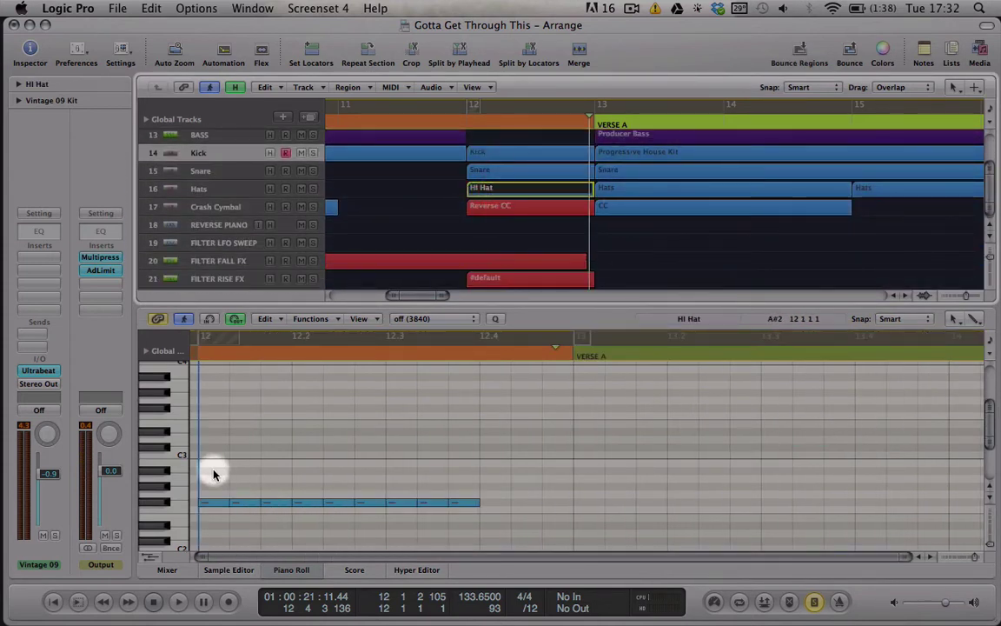
drag(214, 474, 438, 531)
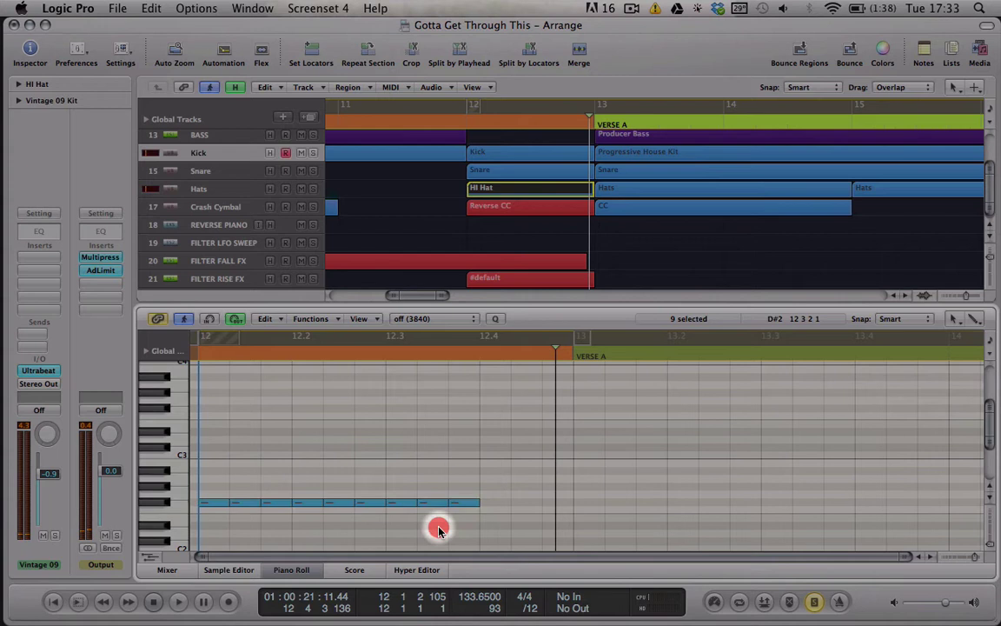
click(439, 531)
click(198, 359)
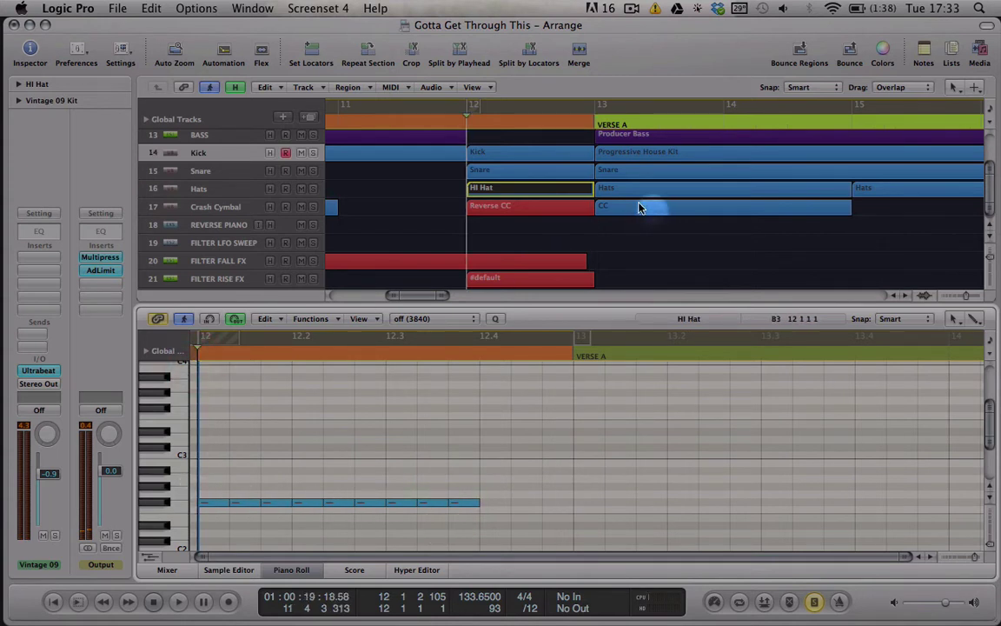
click(510, 164)
click(501, 190)
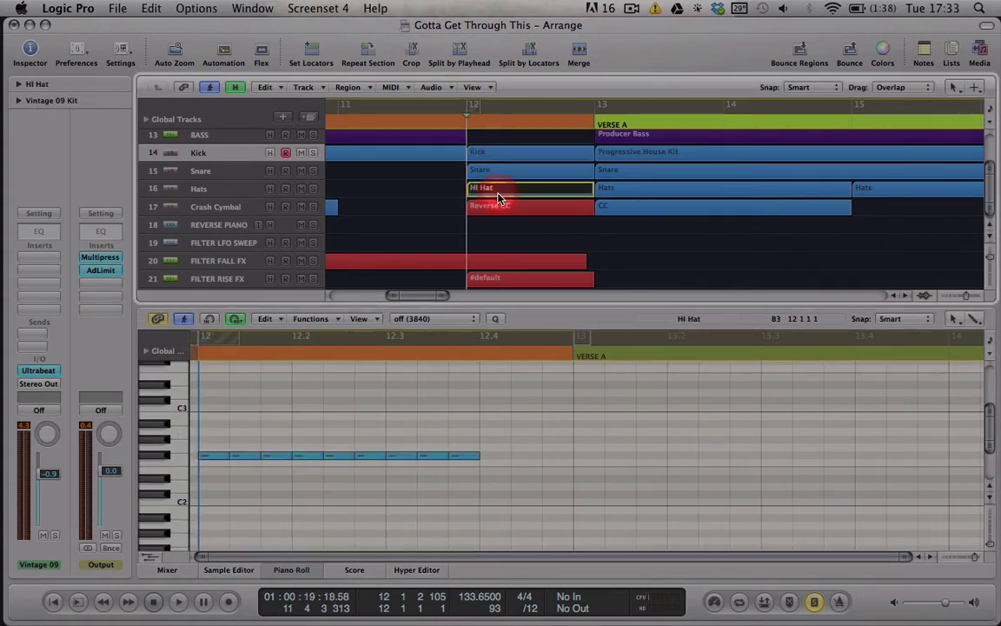
drag(204, 439, 470, 512)
- Select the bar 12 Kick, Snare and Hi Hat regions and play the complete fill from bar 12 into Verse A
drag(501, 146, 508, 195)
key(space)
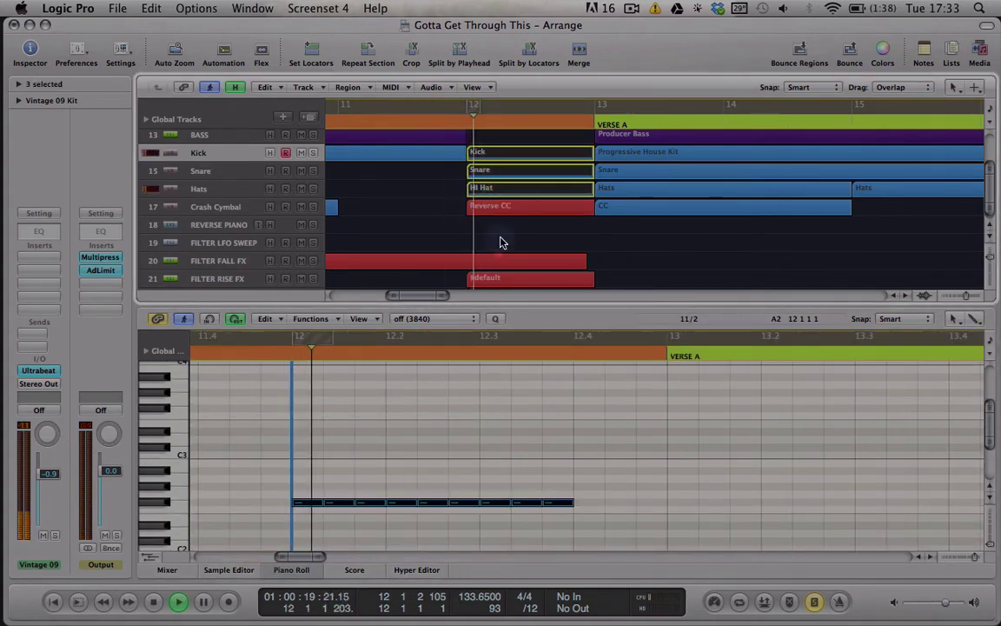
key(space)
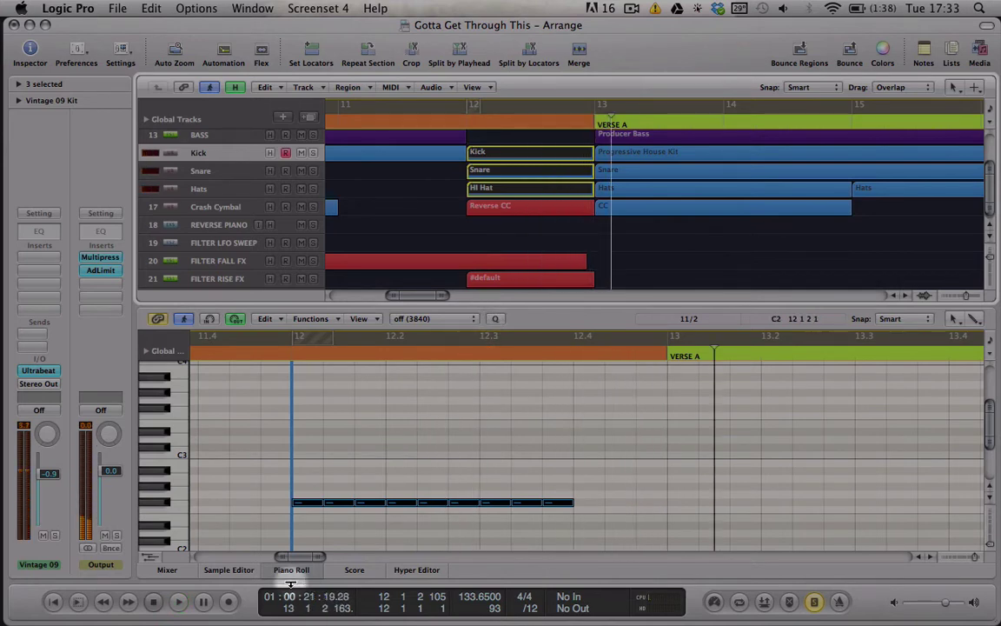
- Close the Piano Roll and select the Crash Cymbal track with all its regions
click(290, 569)
click(416, 442)
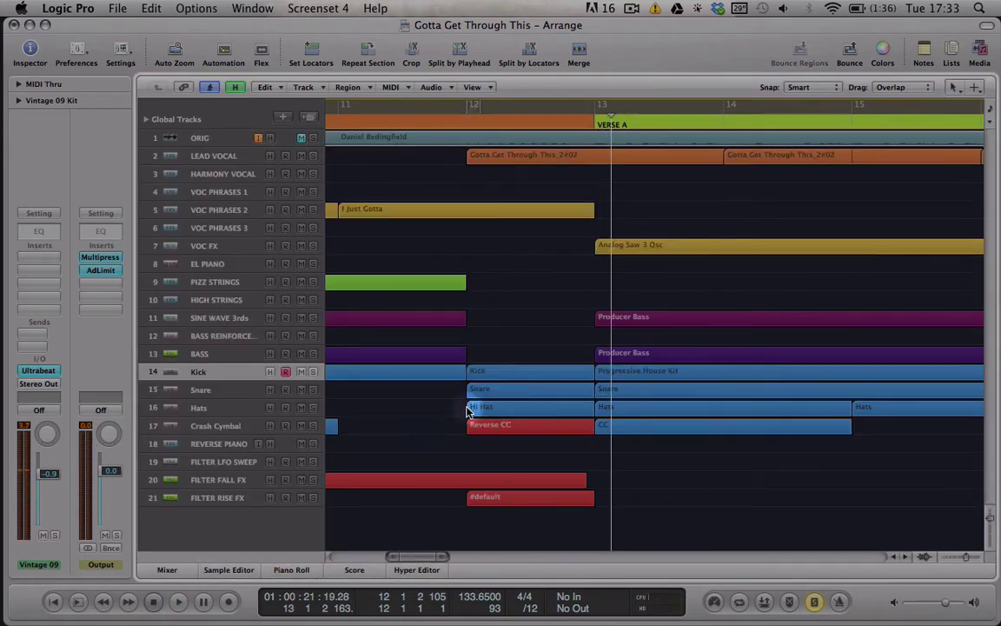
key(ctrl+Left)
key(ctrl+Left)
key(ctrl+Left)
key(ctrl+Left)
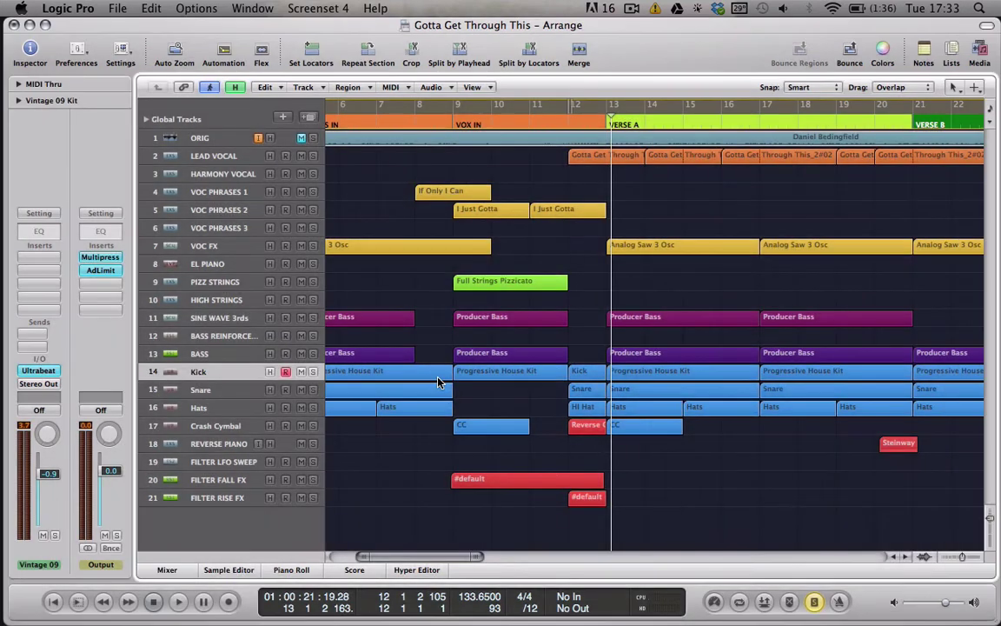
click(458, 427)
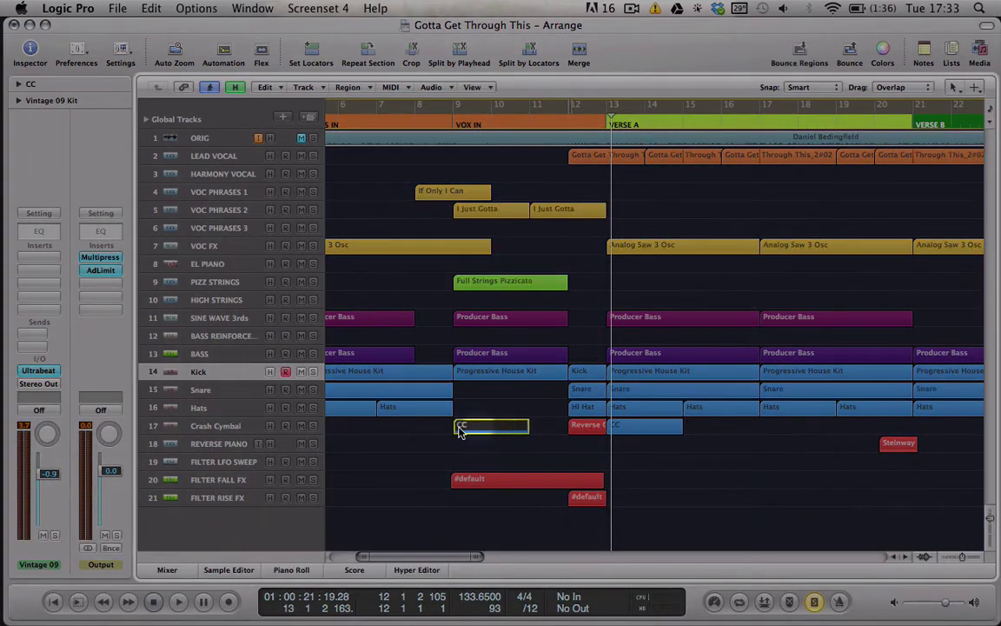
click(242, 434)
scroll(399, 456, left, 5)
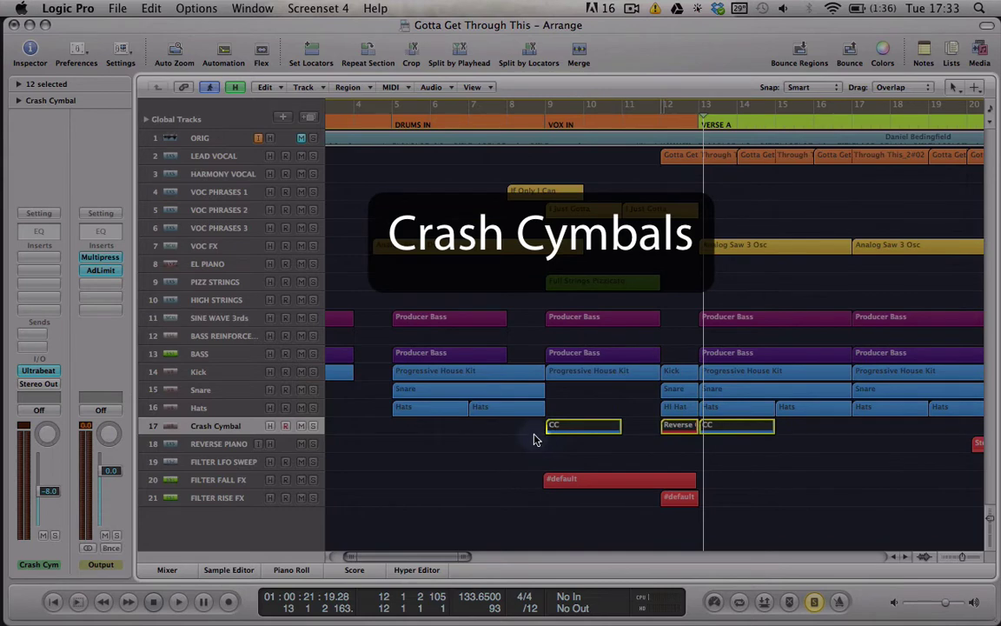
- Review where the crash regions fall across the song sections, moving the playhead from the intro to the second Bridge at bar 61
key(ctrl+Left)
key(ctrl+Left)
key(ctrl+Left)
key(ctrl+Left)
key(ctrl+Left)
key(ctrl+Left)
click(474, 449)
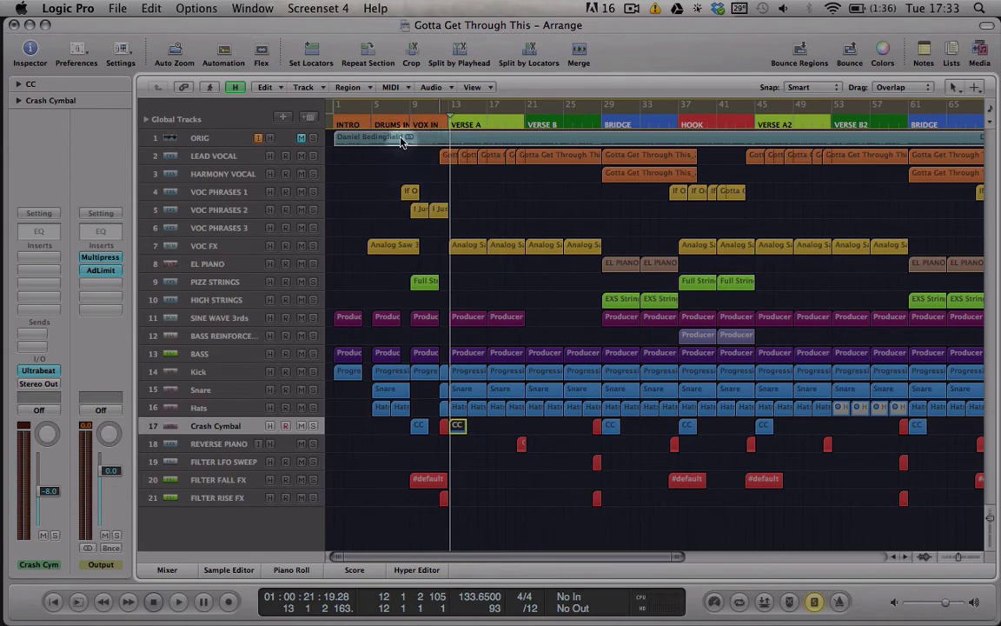
mouse_move(396, 127)
mouse_down()
mouse_move(601, 131)
mouse_move(745, 118)
mouse_up()
mouse_move(847, 137)
mouse_down()
mouse_move(849, 121)
mouse_move(909, 123)
mouse_up()
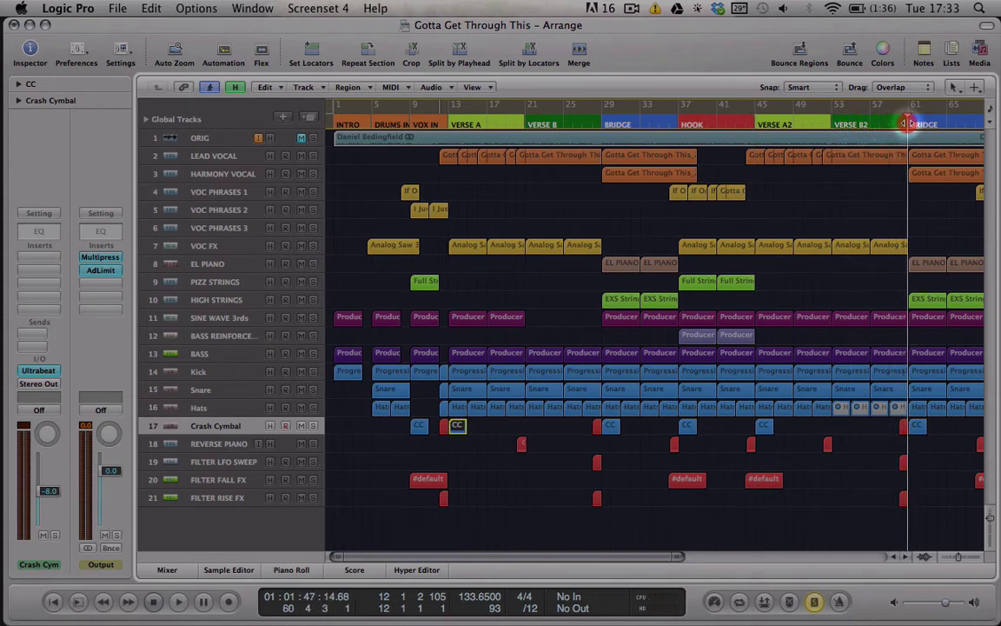
- Select the Crash Cymbal track's regions and play the song from just before bar 12 into Verse A
click(254, 431)
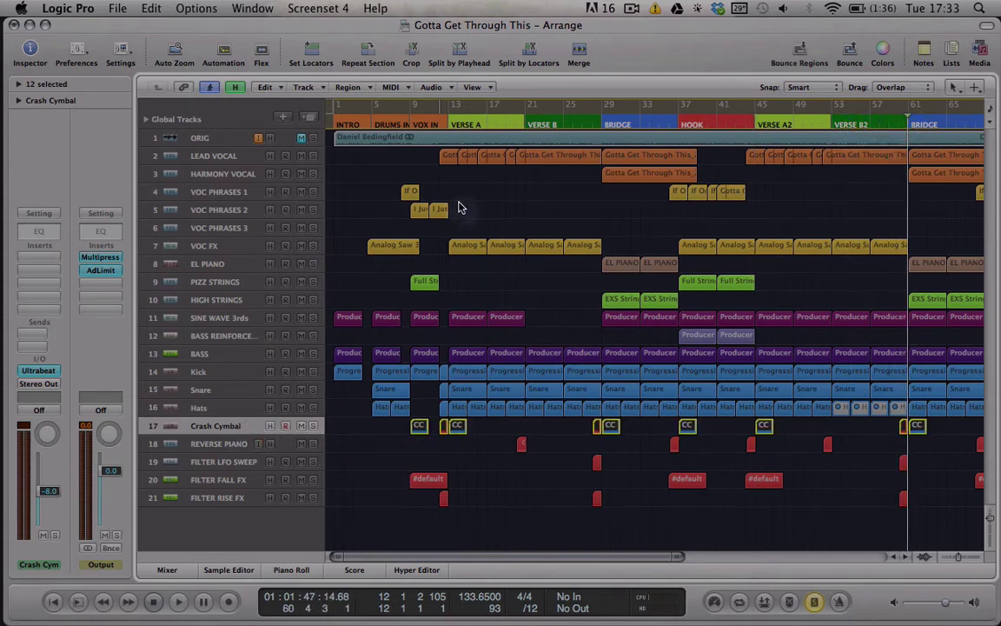
double_click(434, 132)
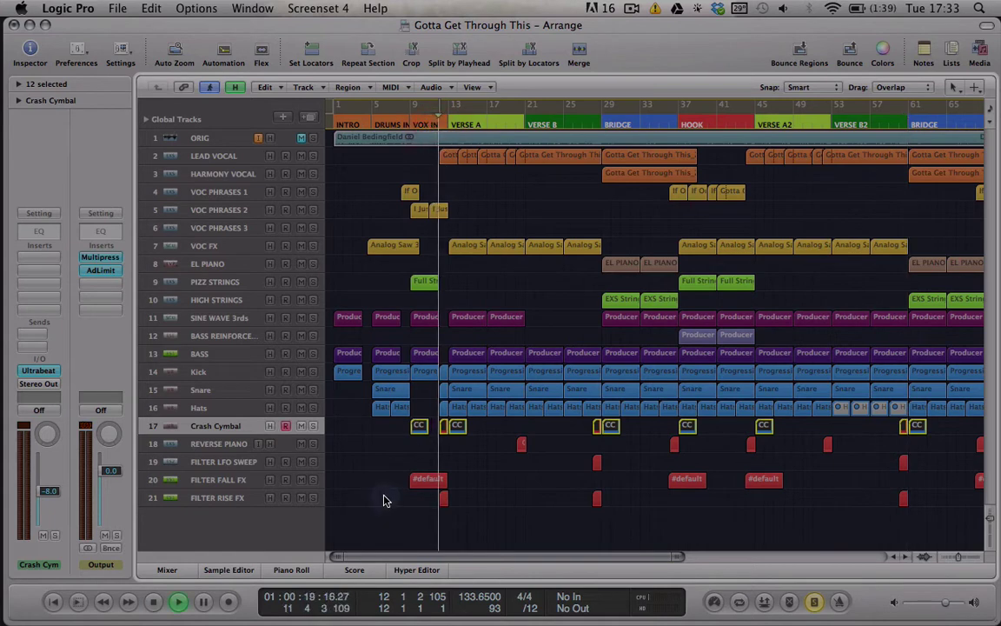
key(ctrl+Right)
key(ctrl+Right)
key(ctrl+Right)
key(ctrl+Right)
key(ctrl+Right)
key(ctrl+Right)
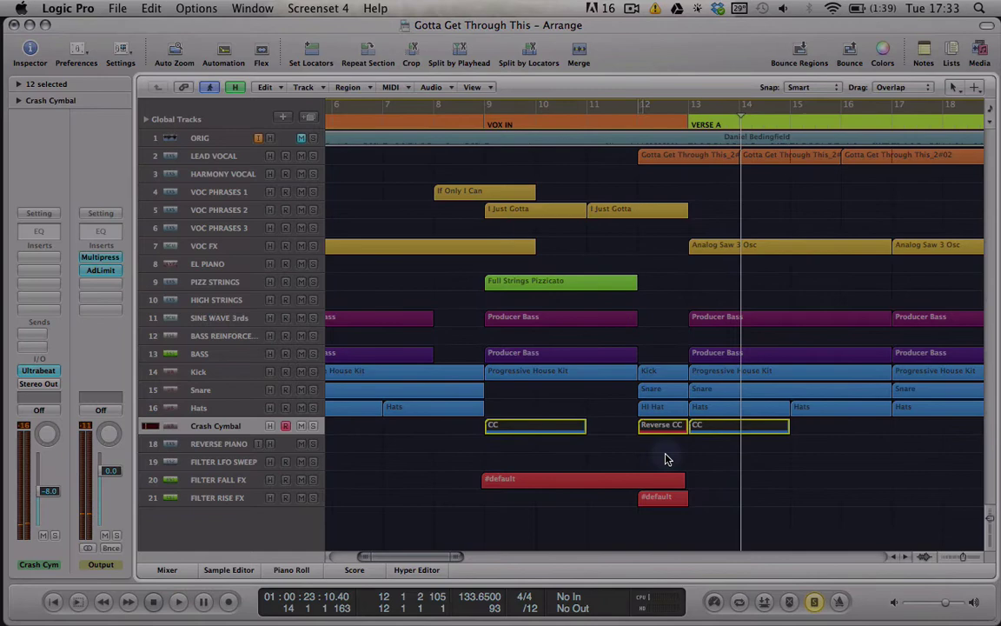
- Enlarge the track heights around the Crash Cymbal track and open its Ultrabeat instrument
click(659, 429)
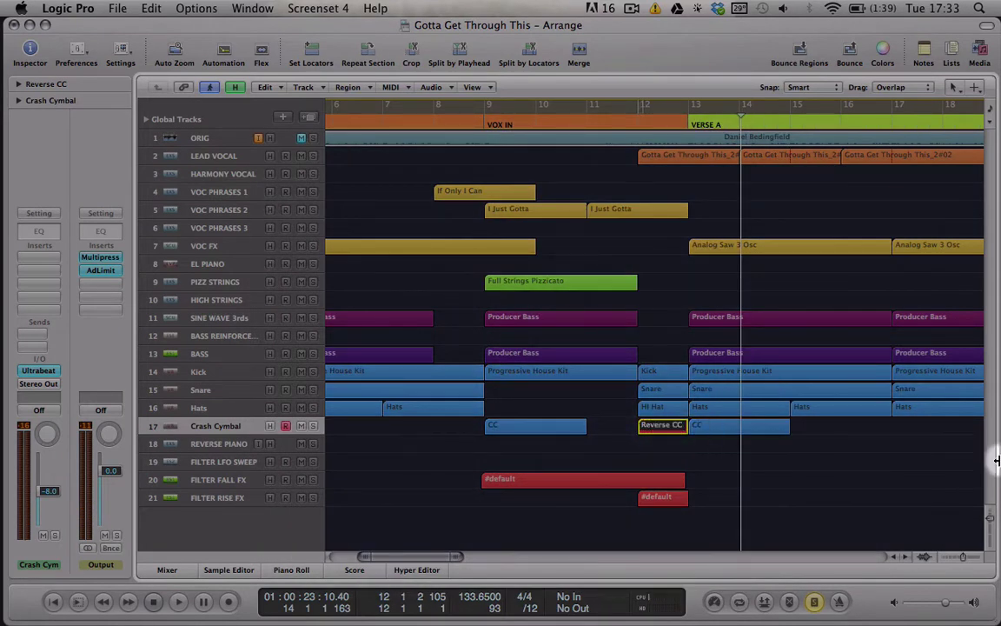
click(990, 519)
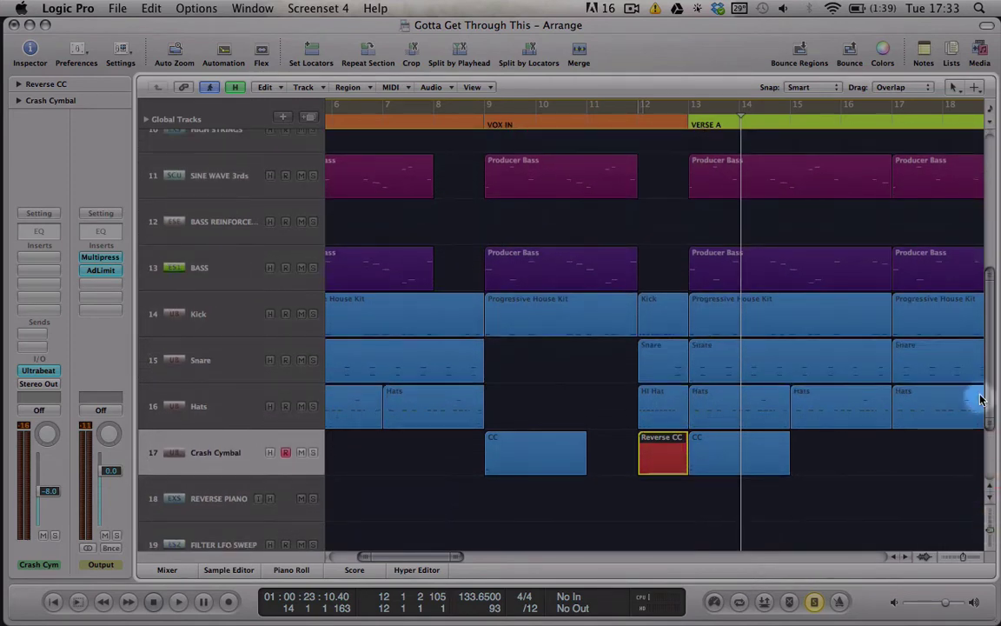
drag(990, 389, 990, 430)
click(217, 320)
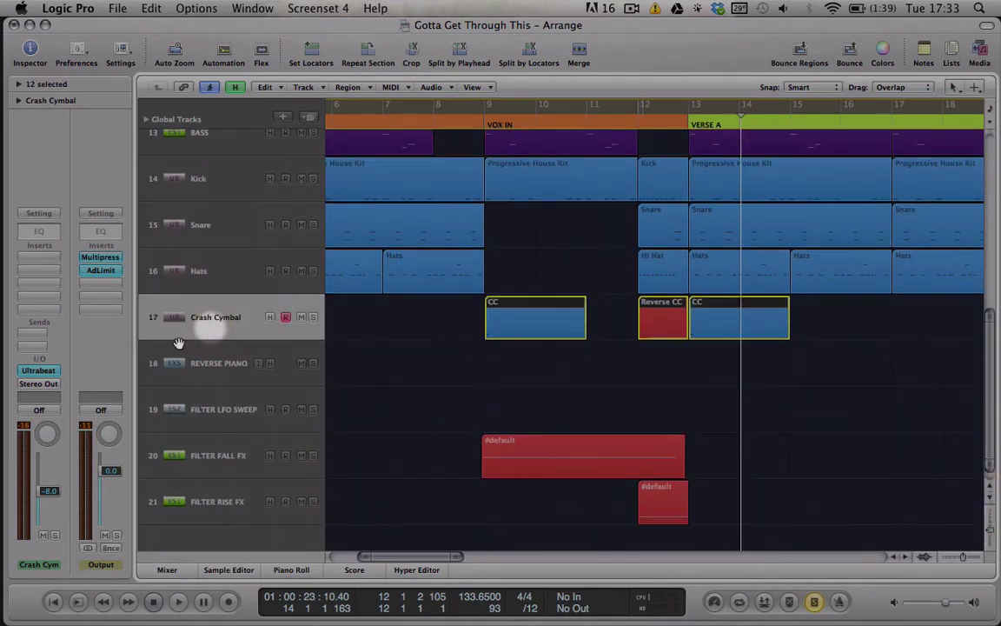
click(166, 570)
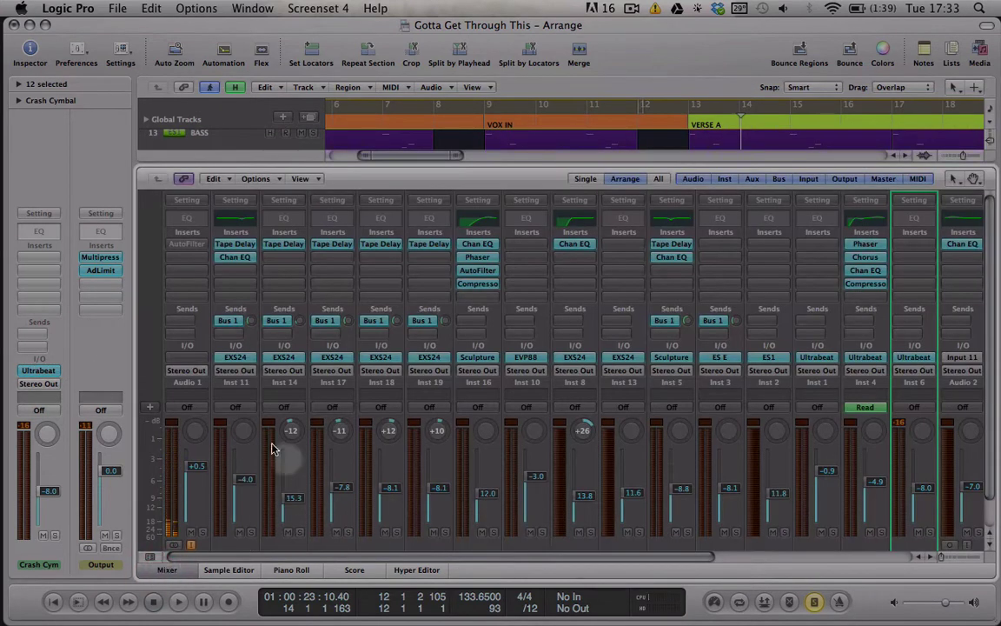
click(145, 573)
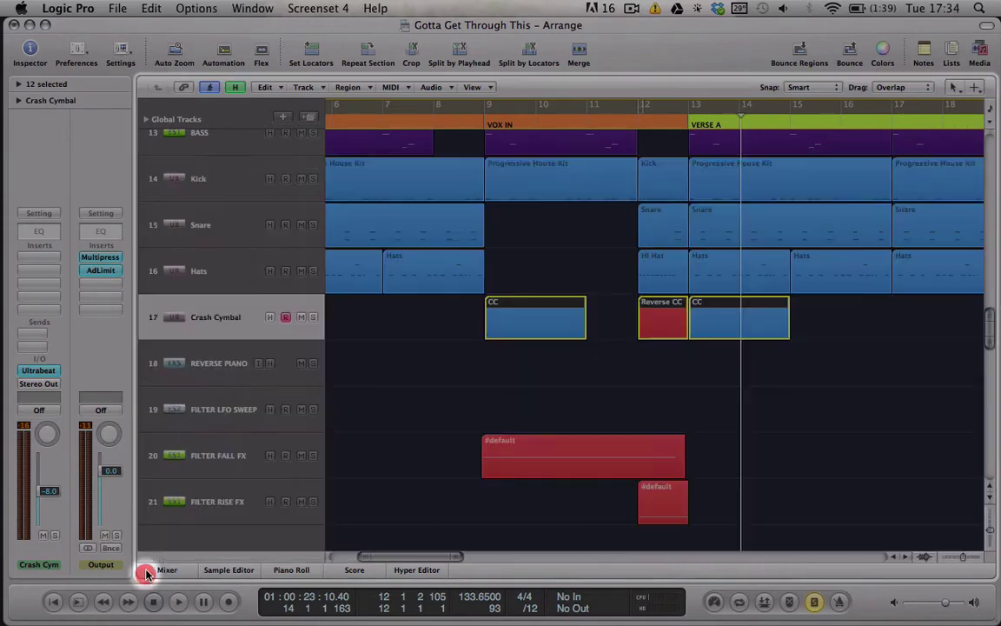
click(37, 371)
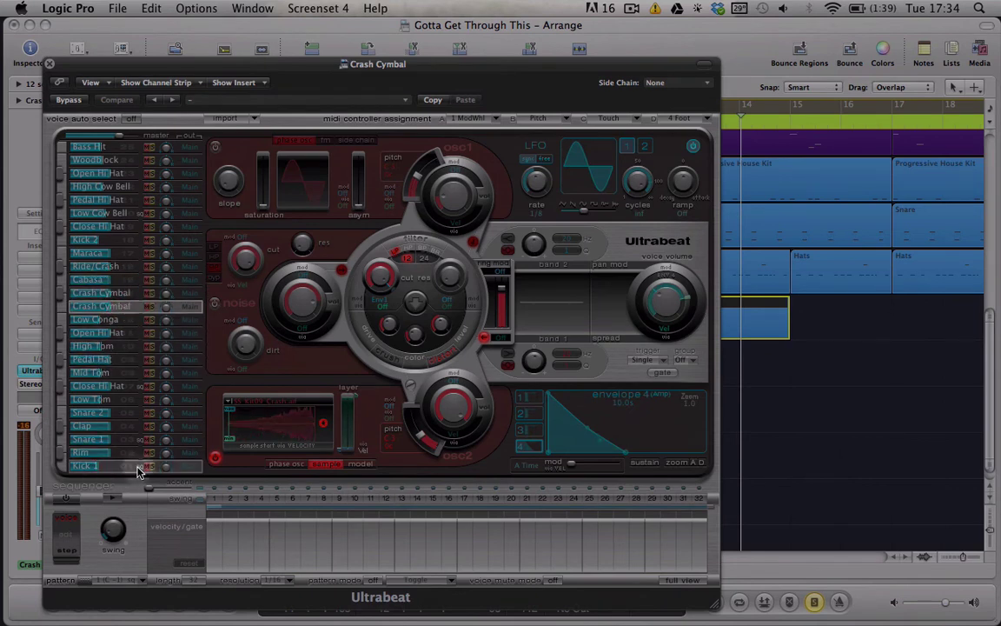
- Examine Ultrabeat's Kick 1 voice and both Crash Cymbal voices, including the sample loading options of the upper crash
click(71, 467)
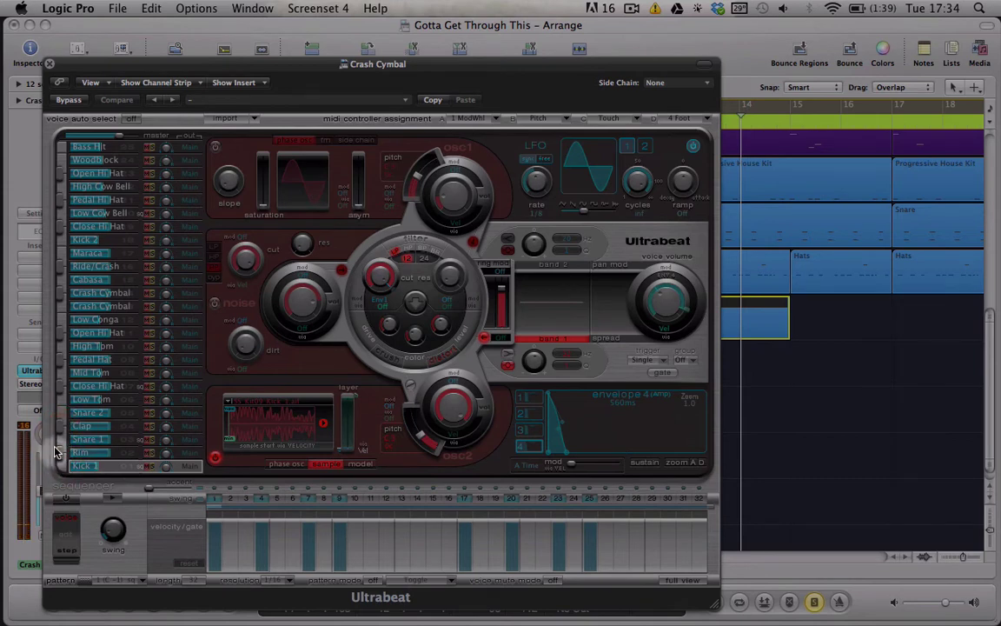
click(105, 307)
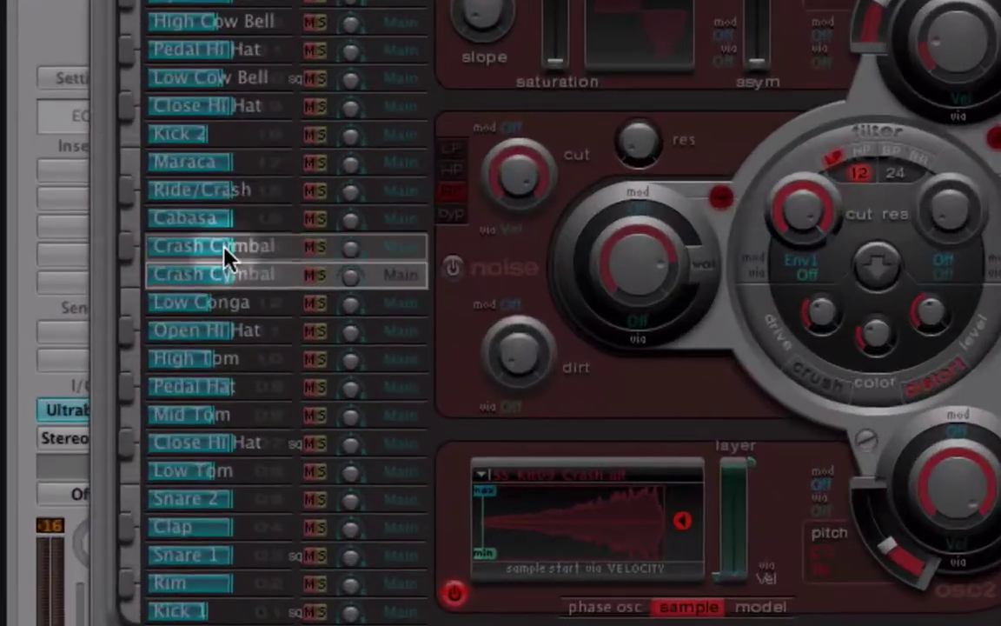
click(114, 293)
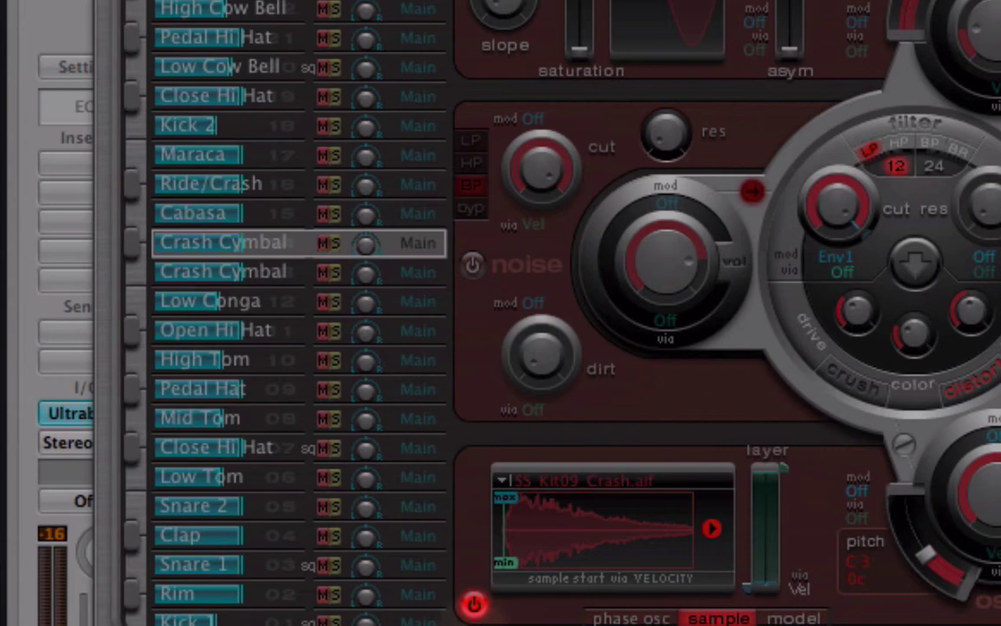
click(580, 483)
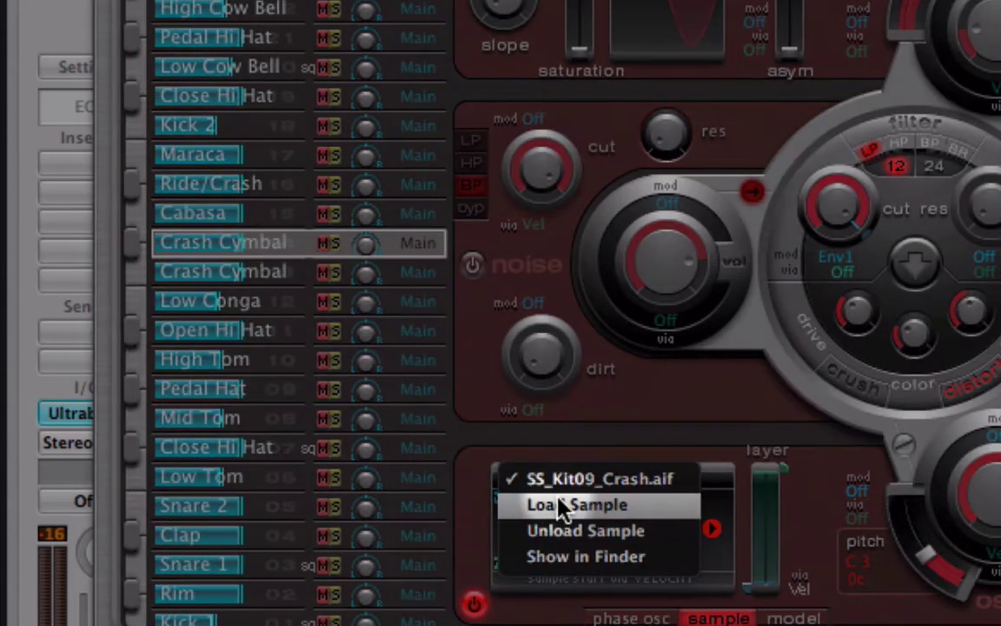
click(466, 550)
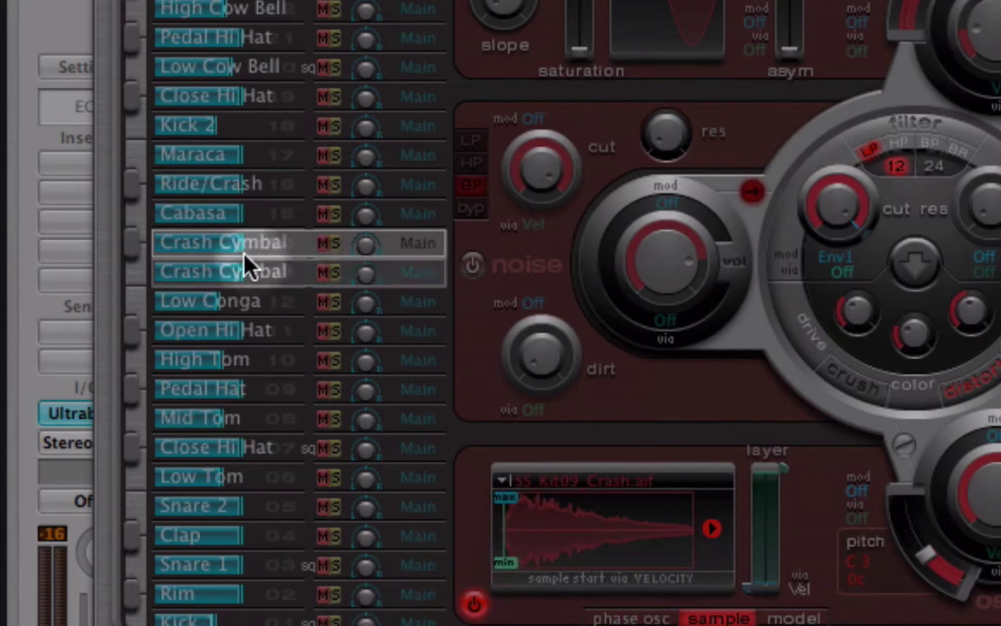
click(133, 244)
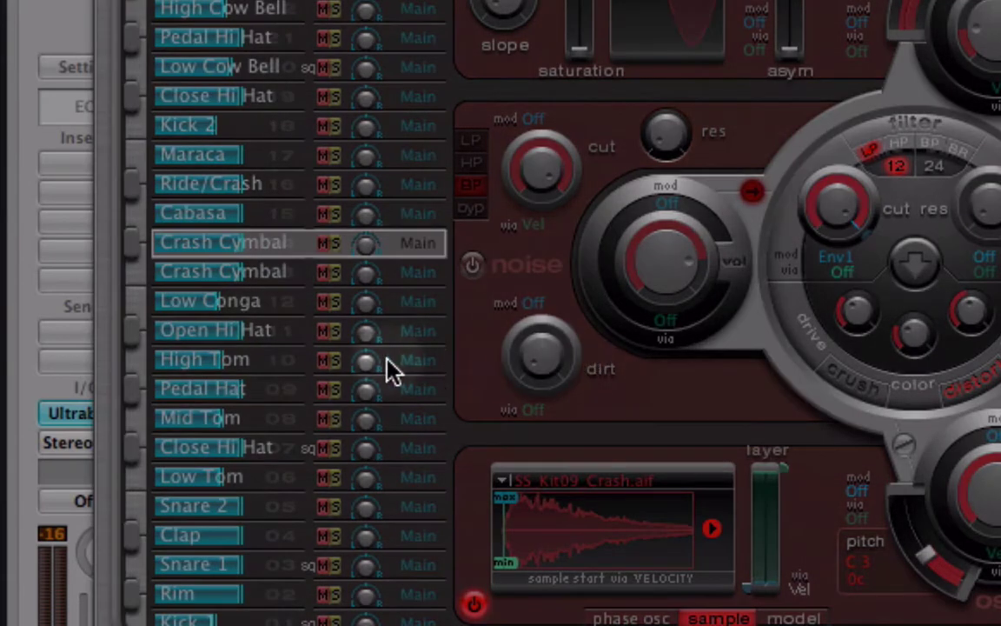
- Copy the upper Crash Cymbal voice and paste it onto the Crash Cymbal voice directly below
click(254, 248)
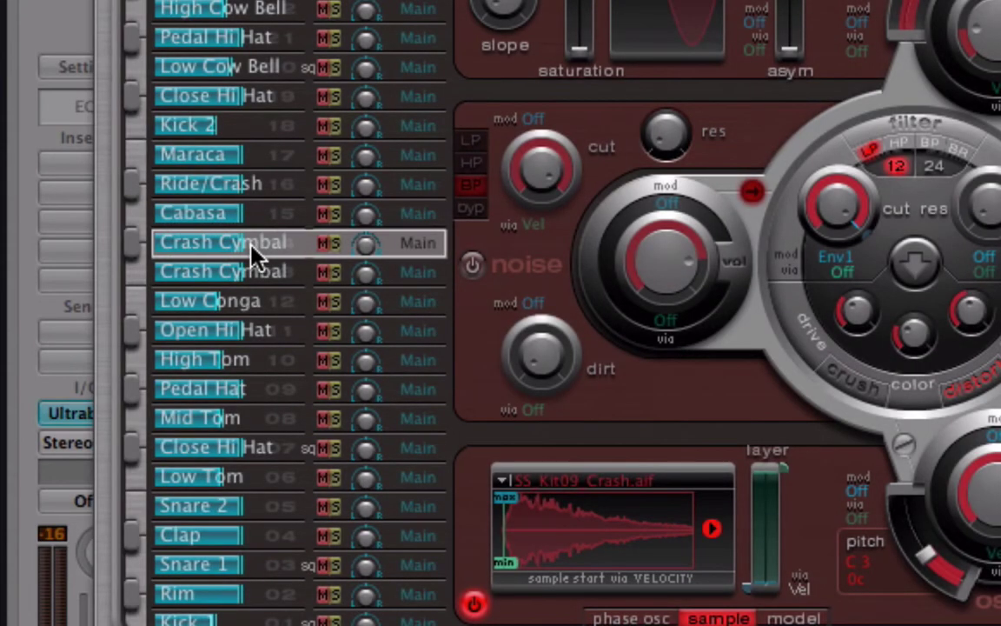
right_click(253, 248)
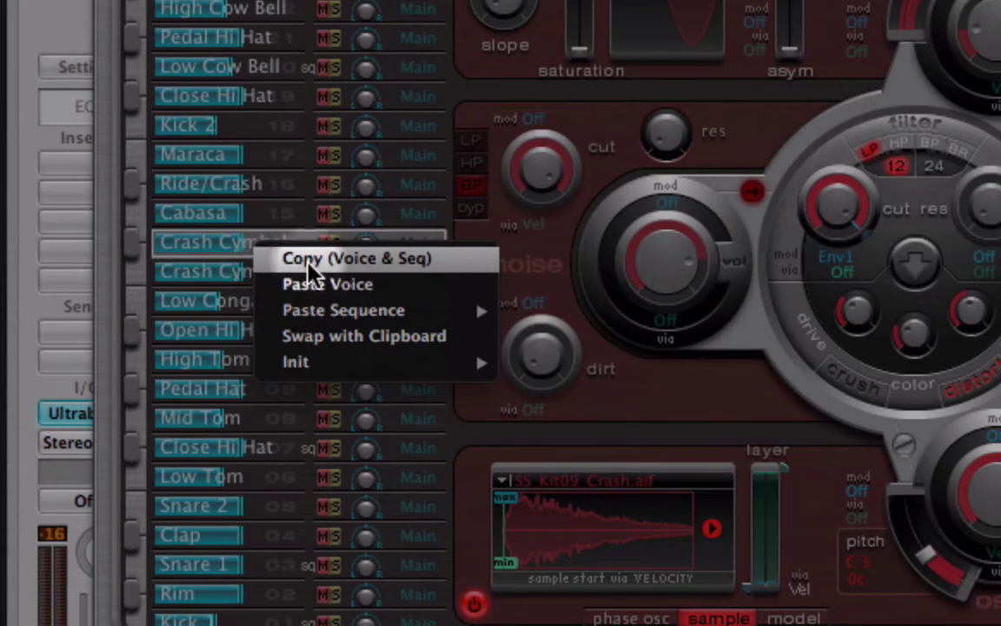
click(339, 268)
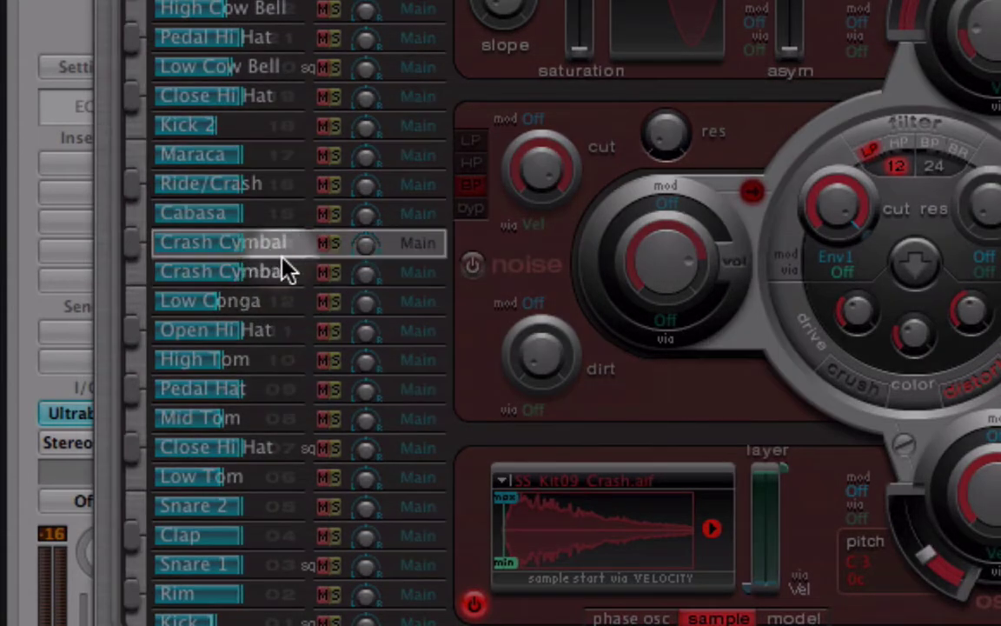
click(270, 273)
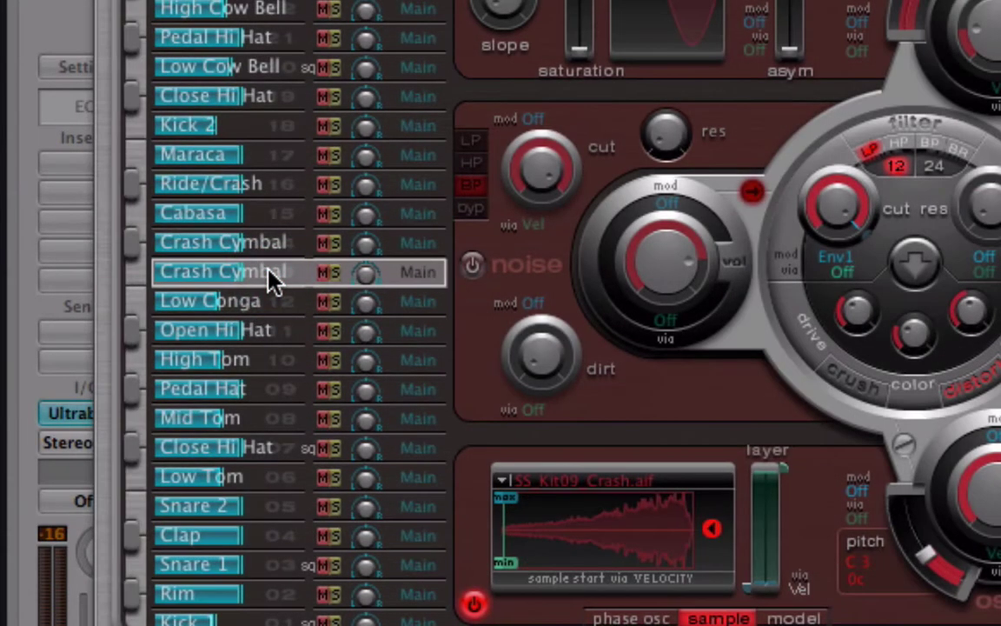
right_click(270, 275)
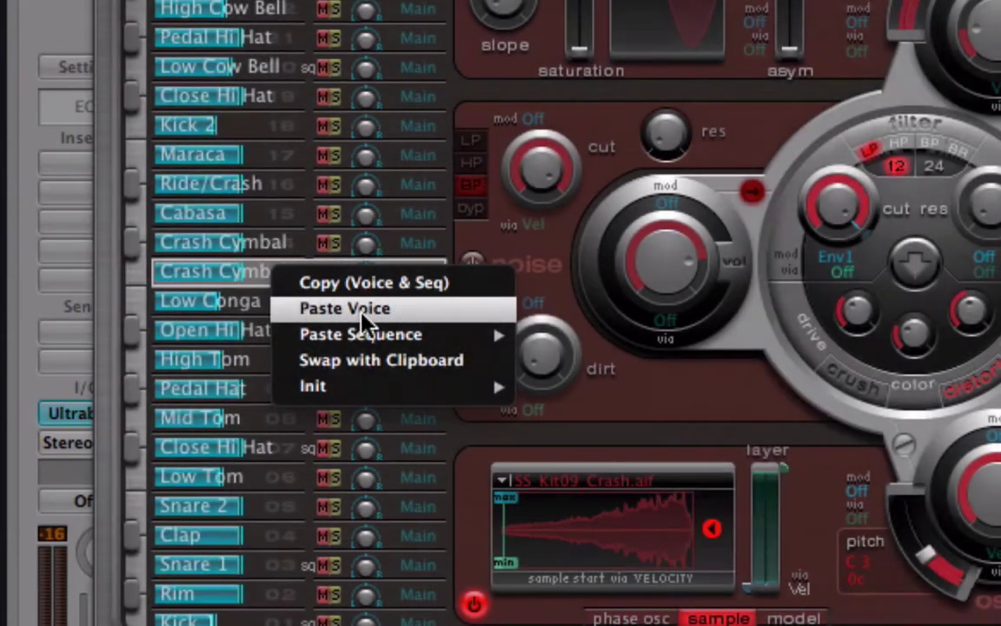
click(365, 317)
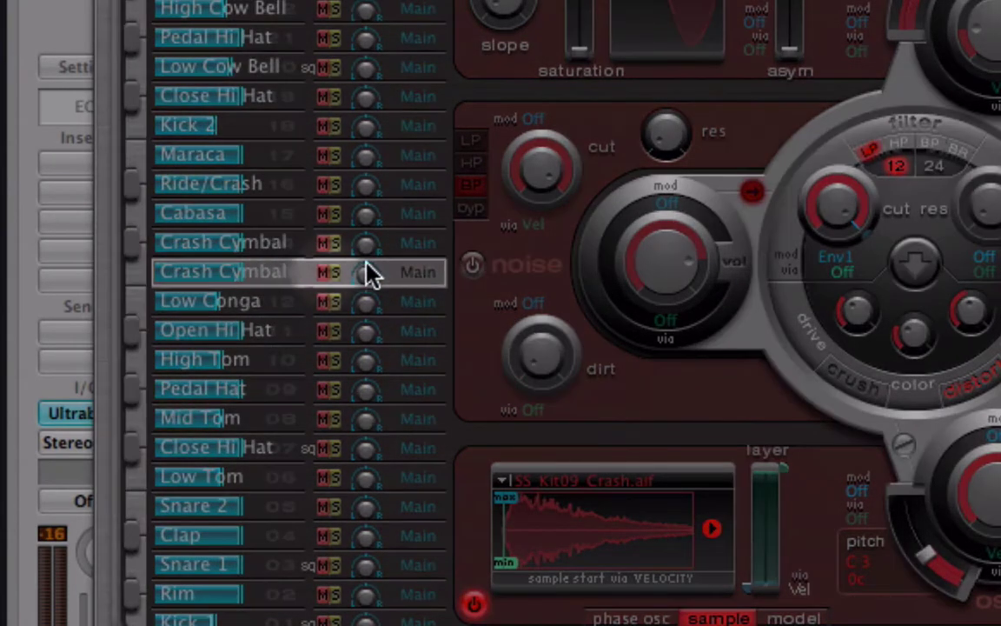
- Compare the samples of the two Crash Cymbal voices, ending with the lower voice selected
click(262, 274)
click(262, 251)
click(265, 272)
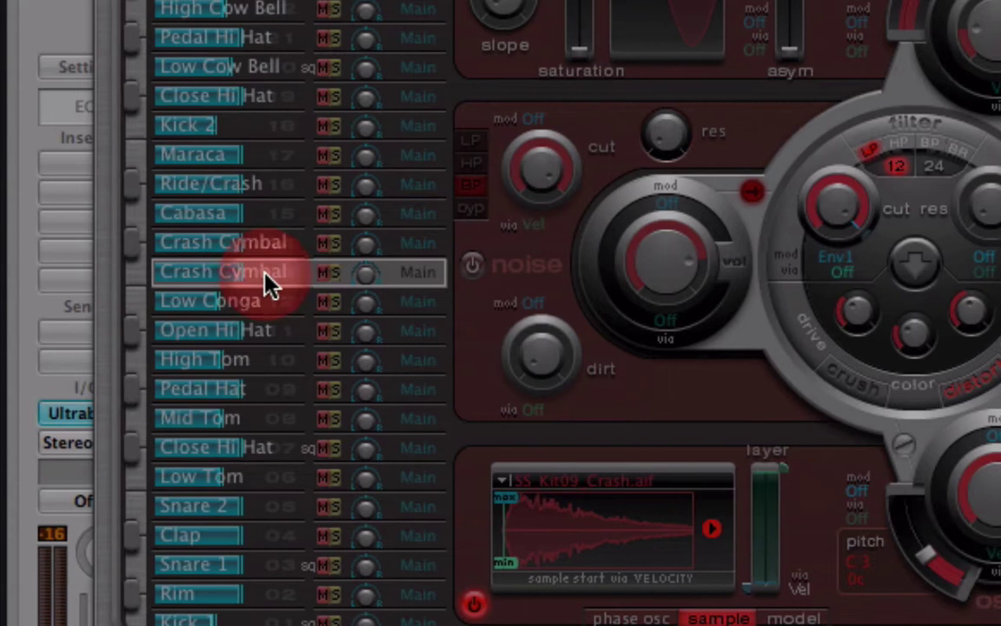
- Reverse the sample playback direction of the lower Crash Cymbal voice in Ultrabeat
drag(265, 272, 266, 248)
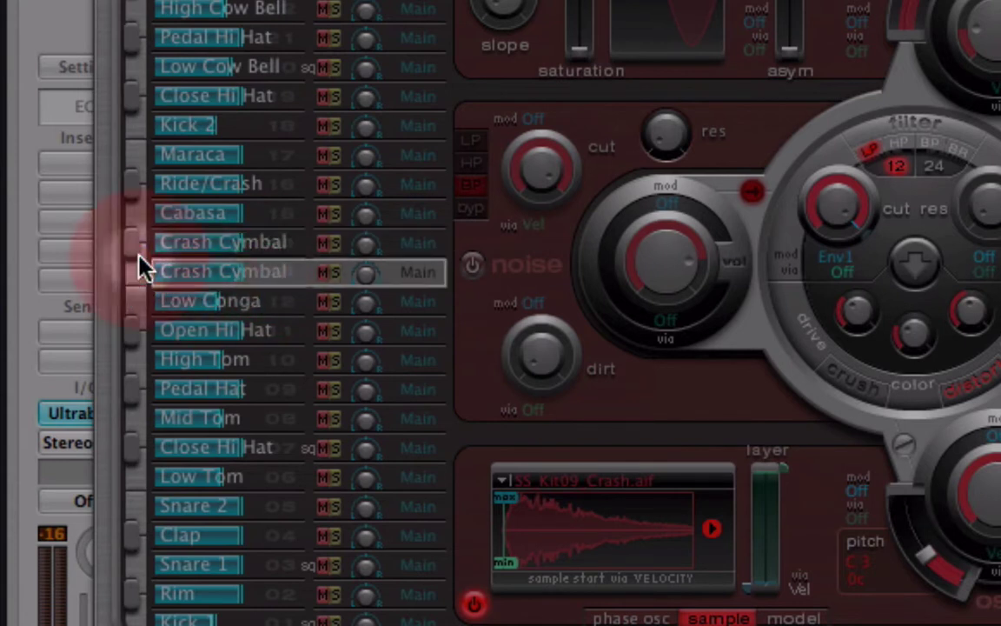
click(280, 245)
click(277, 277)
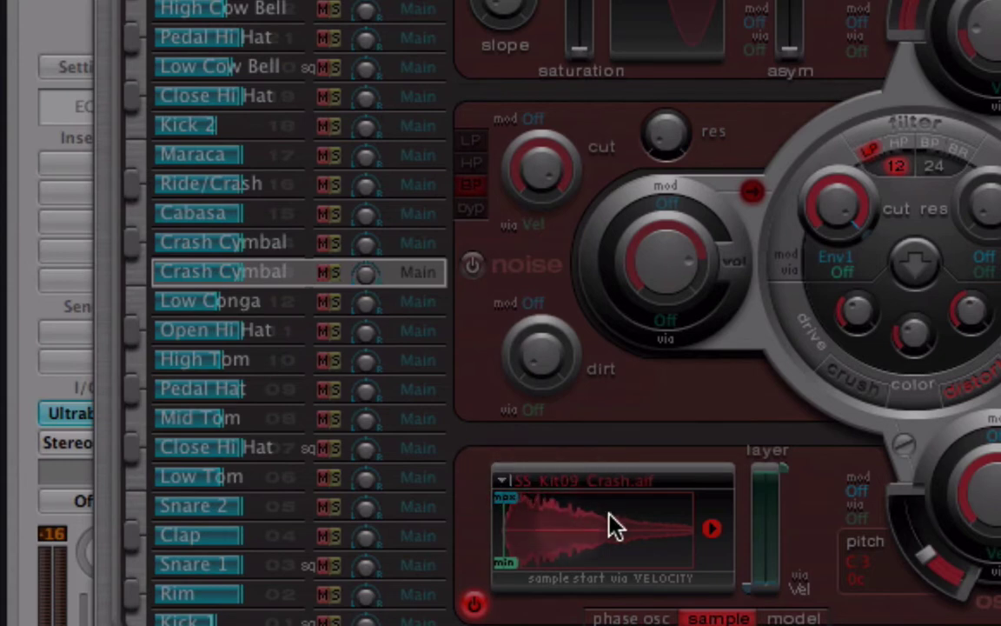
click(711, 532)
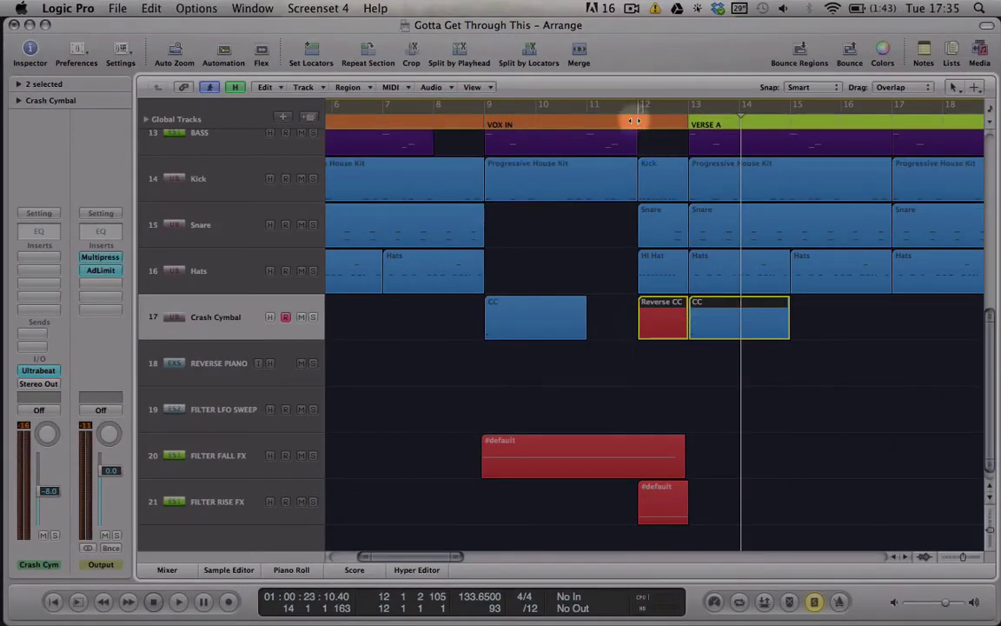
- Play the reversed and normal crash cymbal regions from bar 12 into Verse A
click(635, 120)
key(space)
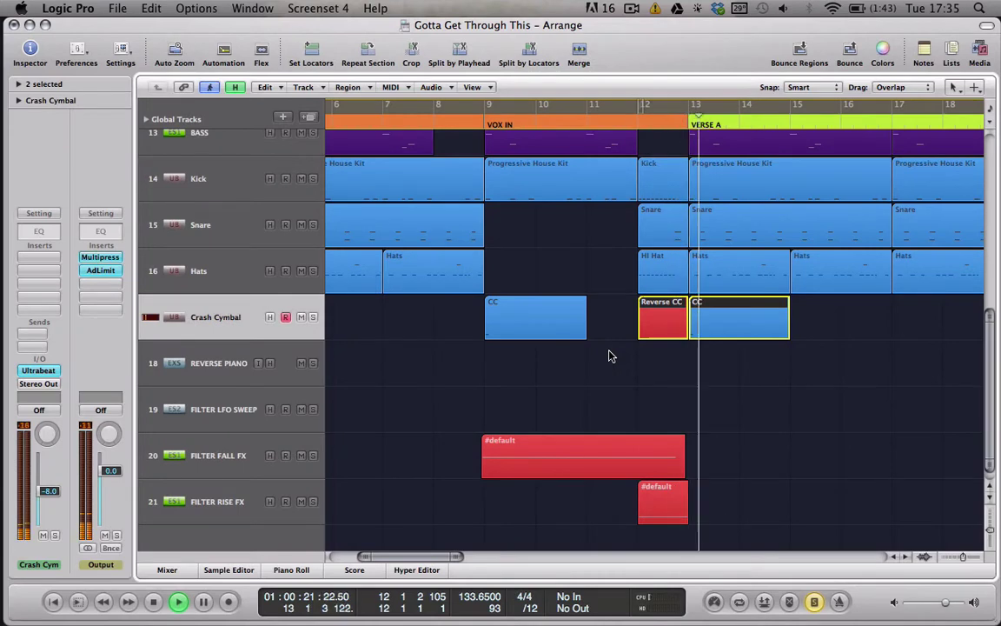
- Examine where the reversed crash regions sit across the arrangement: before Verse A, the first Bridge and the second Bridge
key(ctrl+Left)
key(ctrl+Left)
key(ctrl+Left)
key(ctrl+Left)
key(ctrl+Left)
key(ctrl+Left)
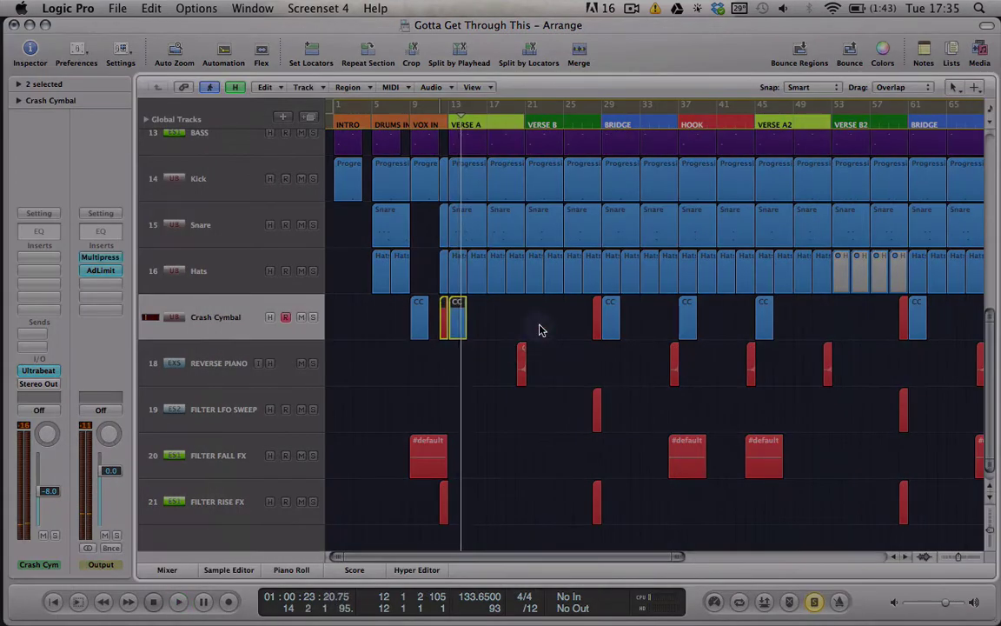
click(572, 324)
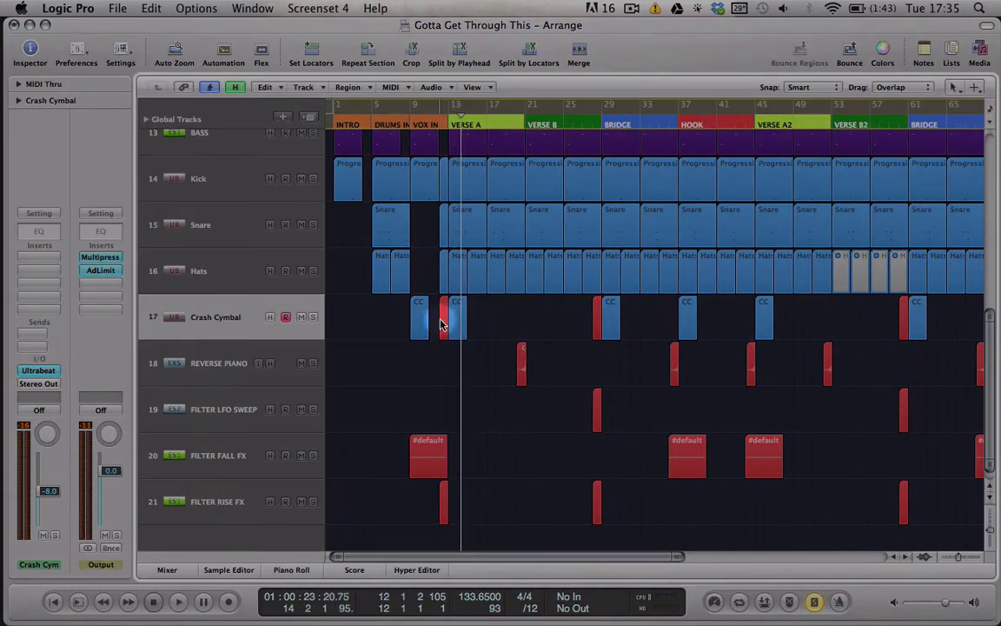
click(596, 128)
click(901, 128)
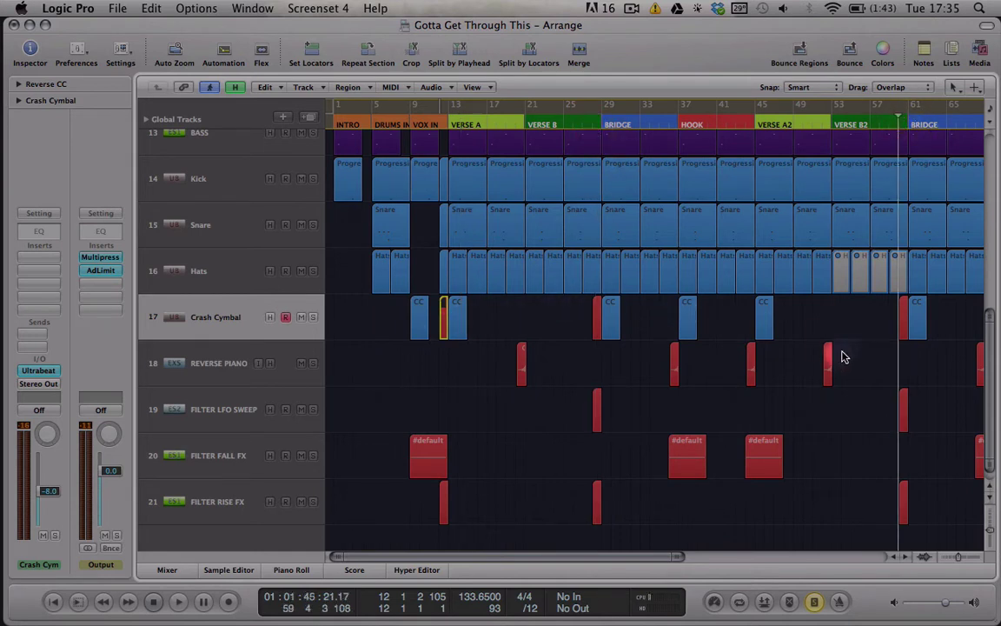
scroll(822, 361, right, 5)
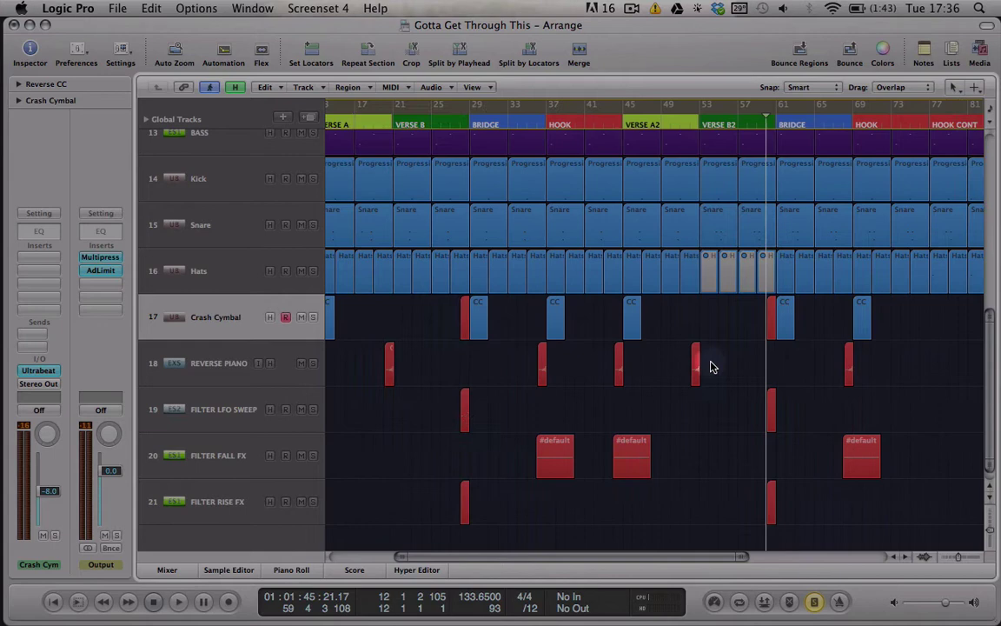
scroll(711, 367, left, 5)
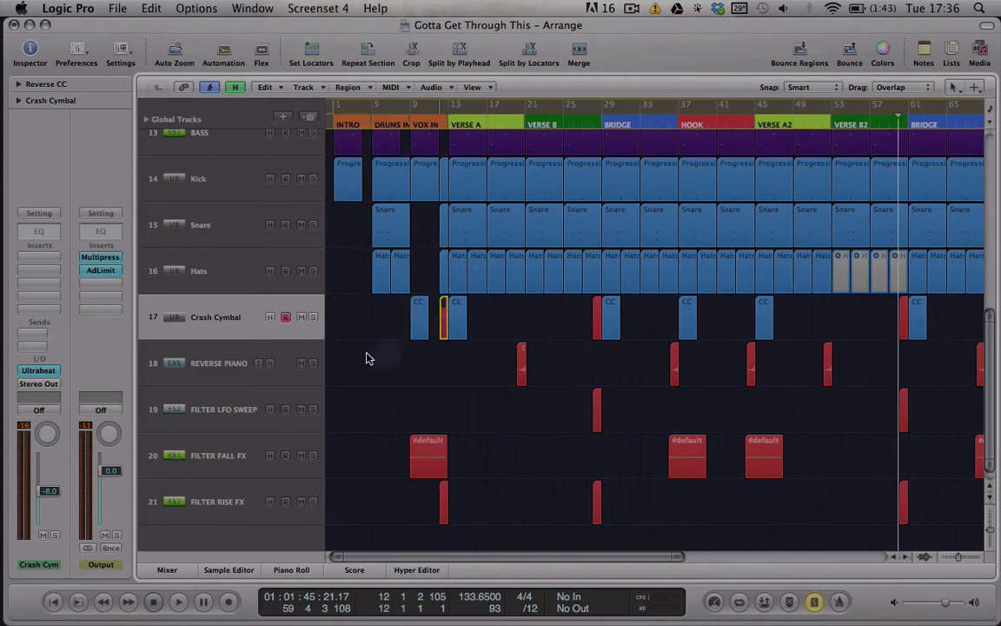
key(ctrl+Left)
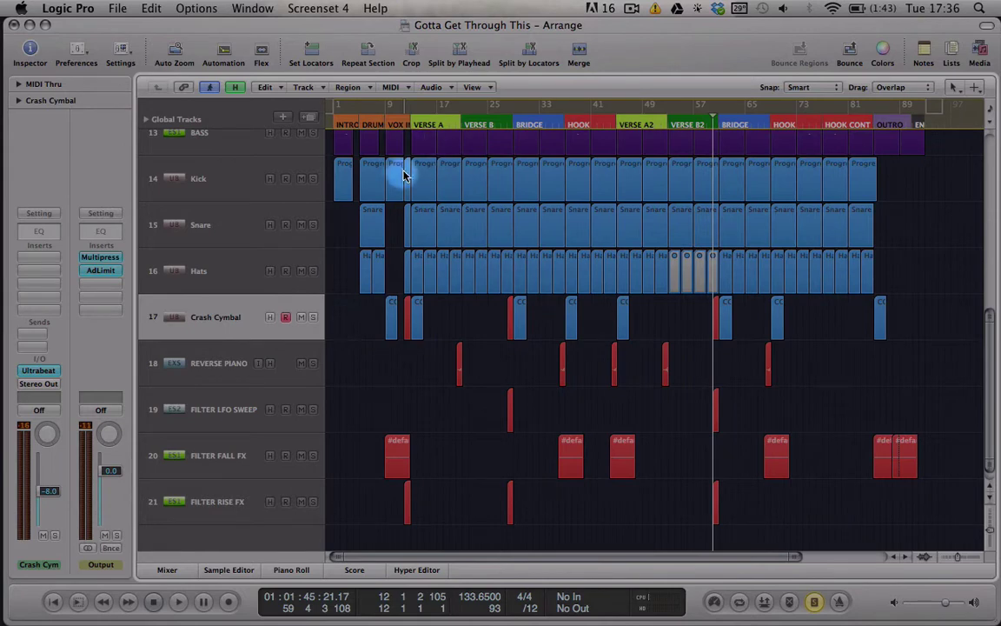
- Set the cycle range over the Vox In section, starting at bar 9
click(389, 122)
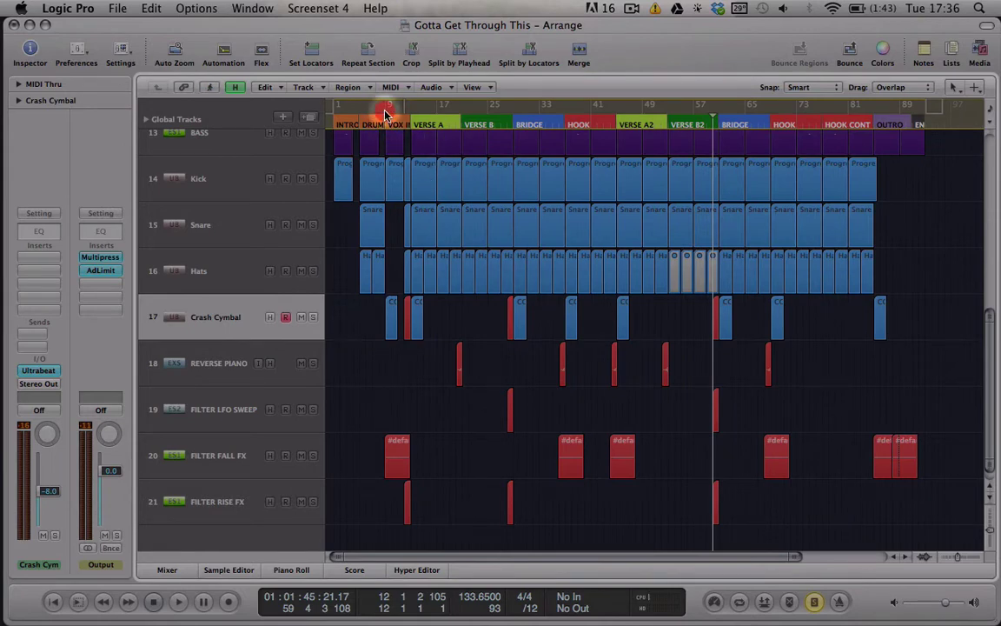
drag(385, 115, 411, 119)
key(ctrl+Right)
key(ctrl+Right)
key(ctrl+Right)
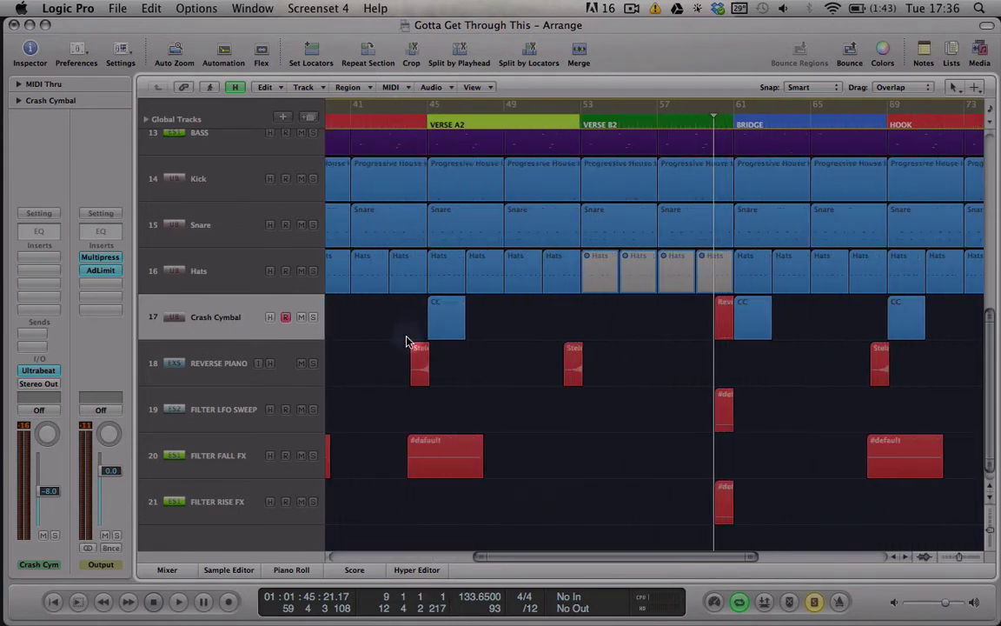
key(ctrl+Right)
scroll(418, 337, left, 6)
scroll(407, 329, right, 10)
scroll(407, 336, left, 10)
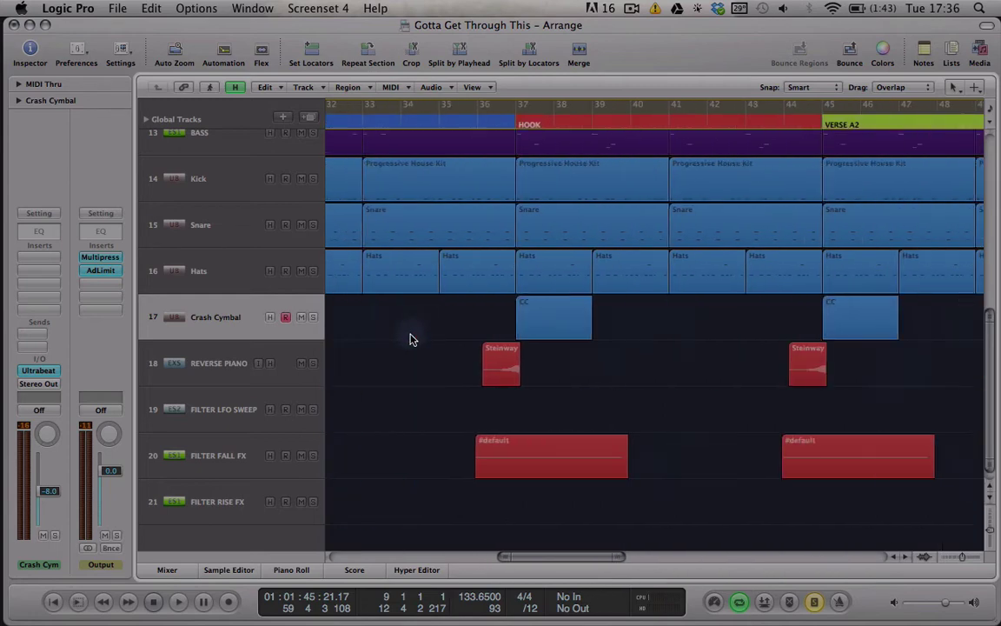
key(ctrl+Left)
key(ctrl+Left)
key(ctrl+Left)
key(ctrl+Left)
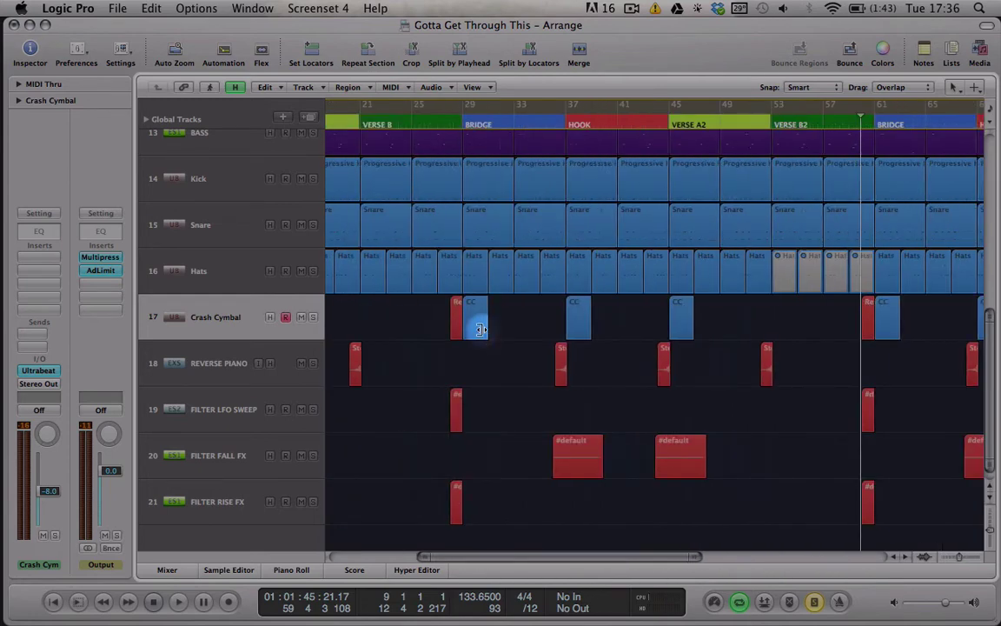
- Set the cycle range to Verse A, bars 13 to 21, and play it with all the instrument tracks in view
drag(397, 109, 466, 105)
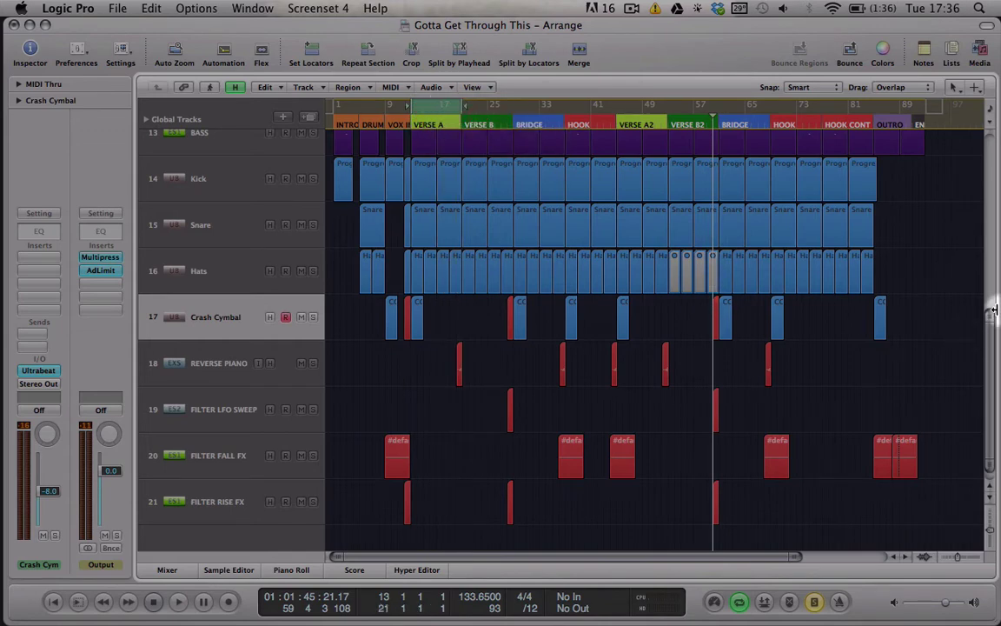
drag(993, 310, 969, 198)
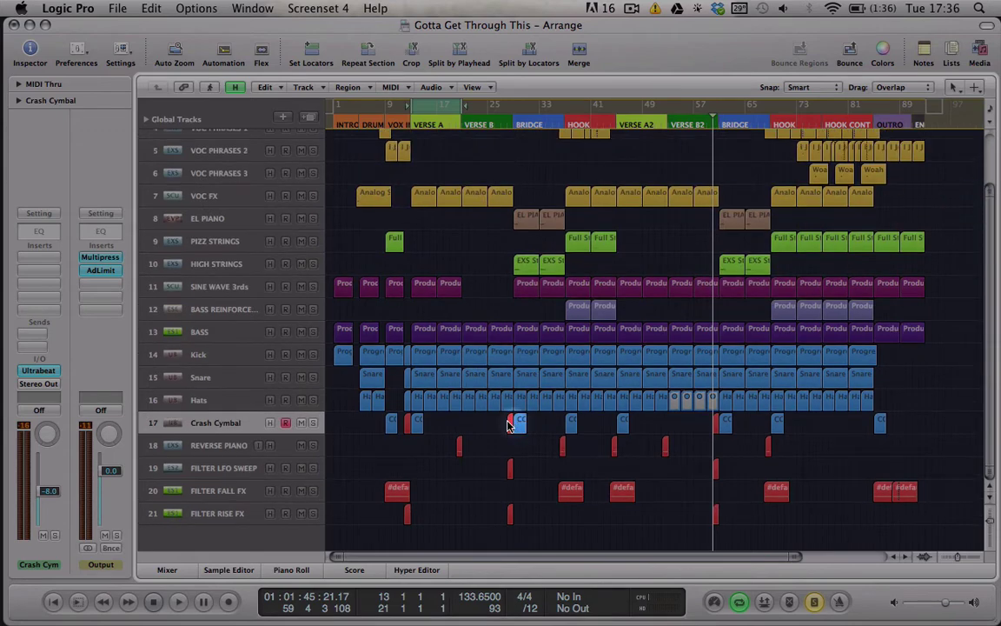
key(ctrl+Right)
key(ctrl+Right)
scroll(396, 391, left, 8)
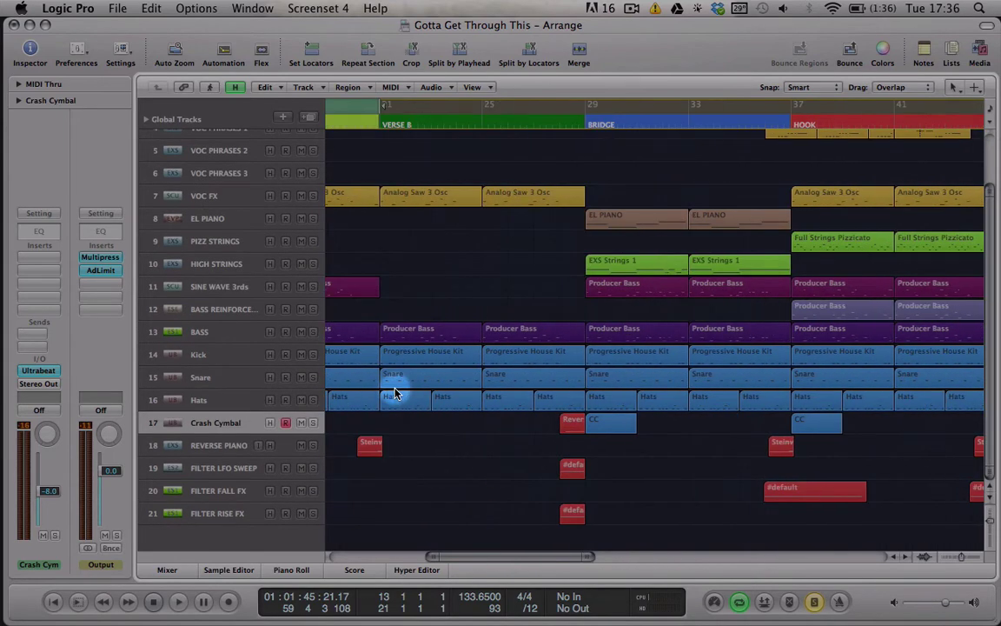
key(space)
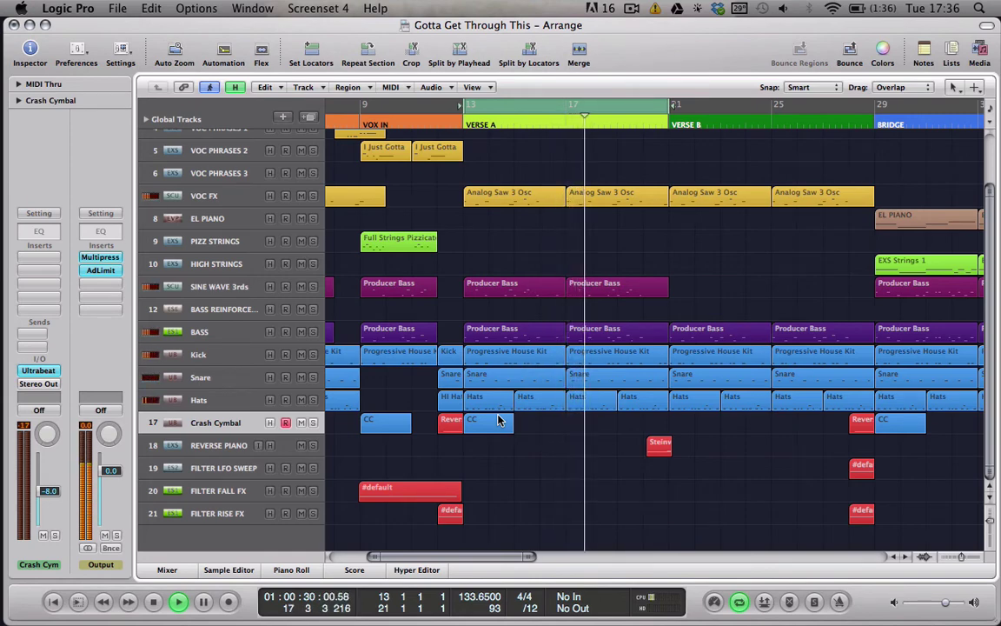
click(506, 392)
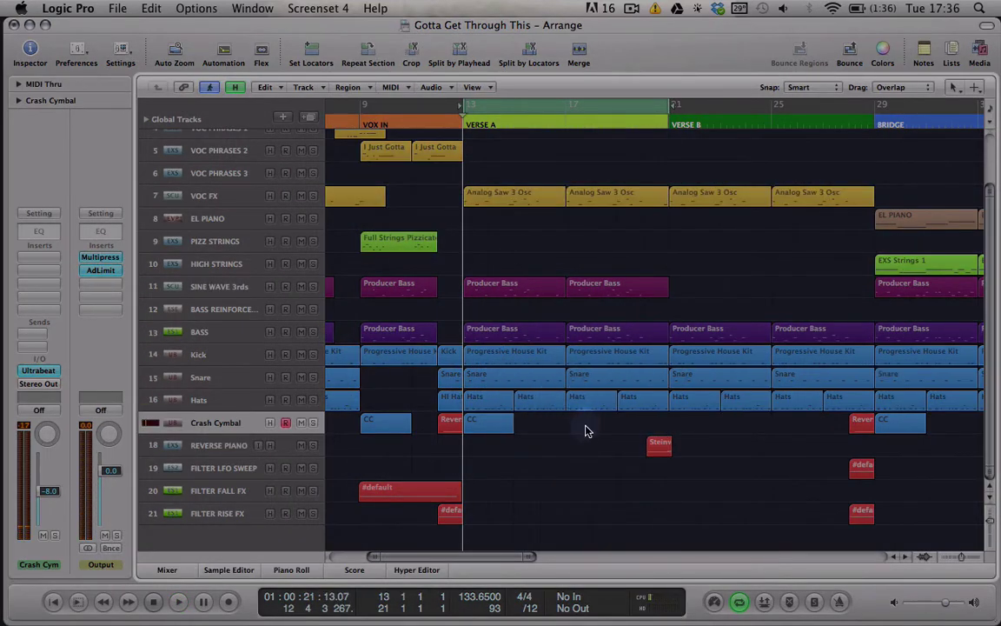
- Select the kick, snare, hats and crash regions in the first four bars of Verse A
drag(585, 430, 630, 349)
drag(550, 435, 500, 356)
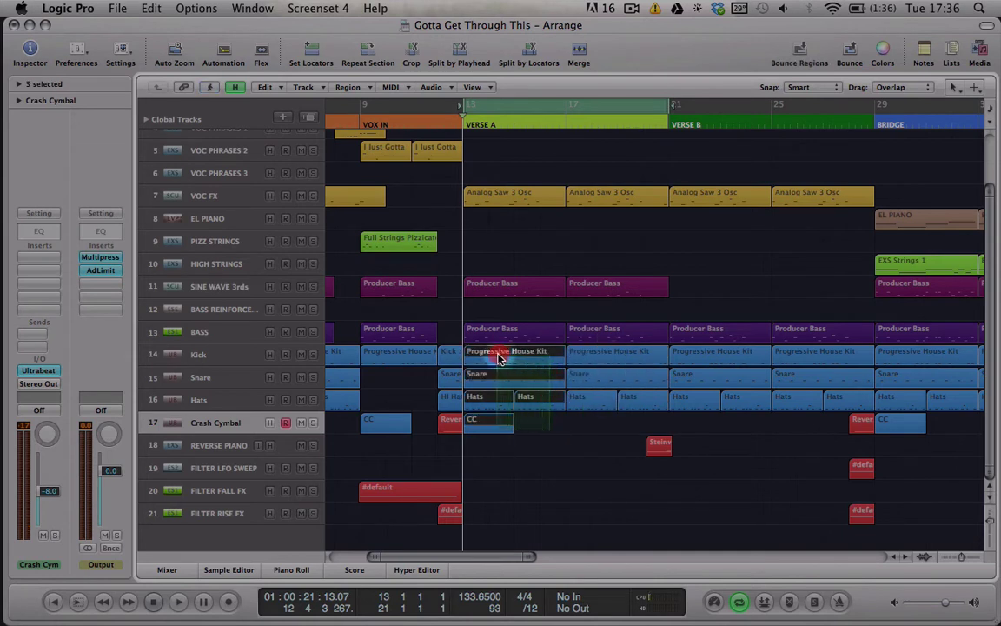
scroll(608, 313, left, 5)
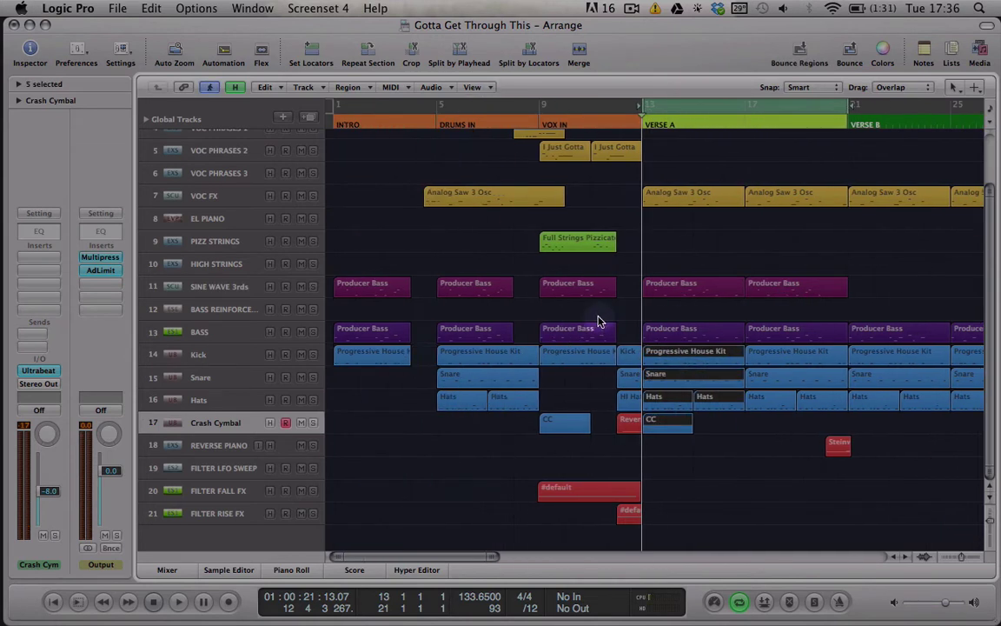
- Select the kick, snare and hats regions of the Drums In section and set the cycle range to bars 5 to 9
drag(463, 439, 513, 364)
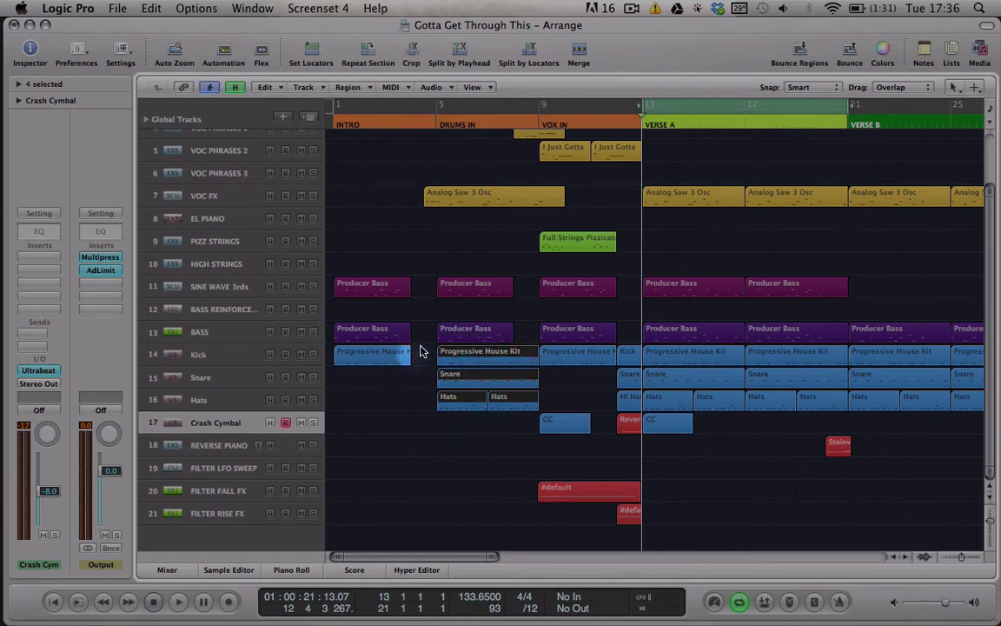
drag(439, 108, 528, 132)
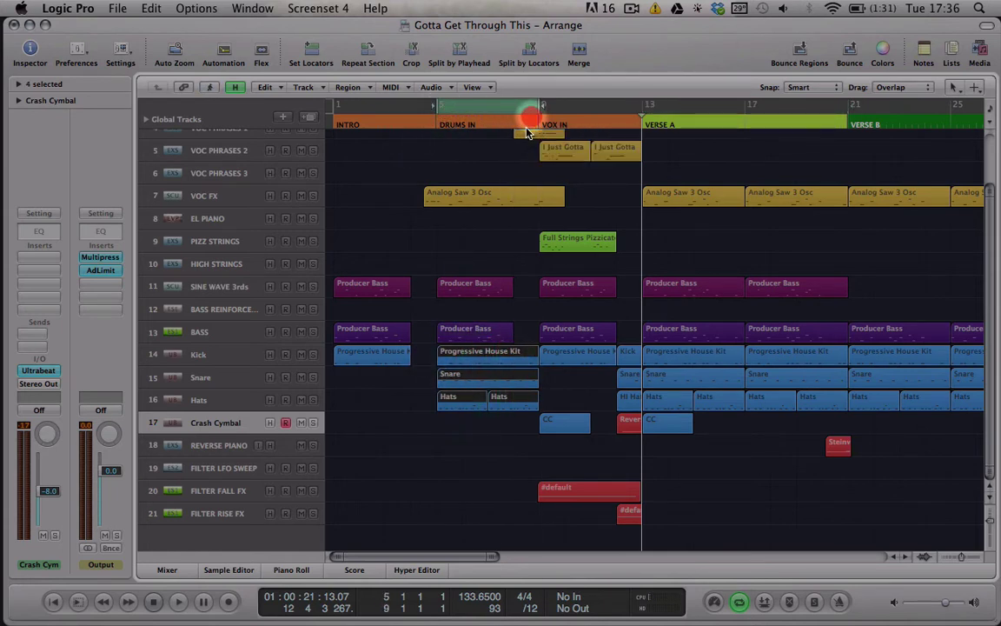
drag(424, 353, 516, 417)
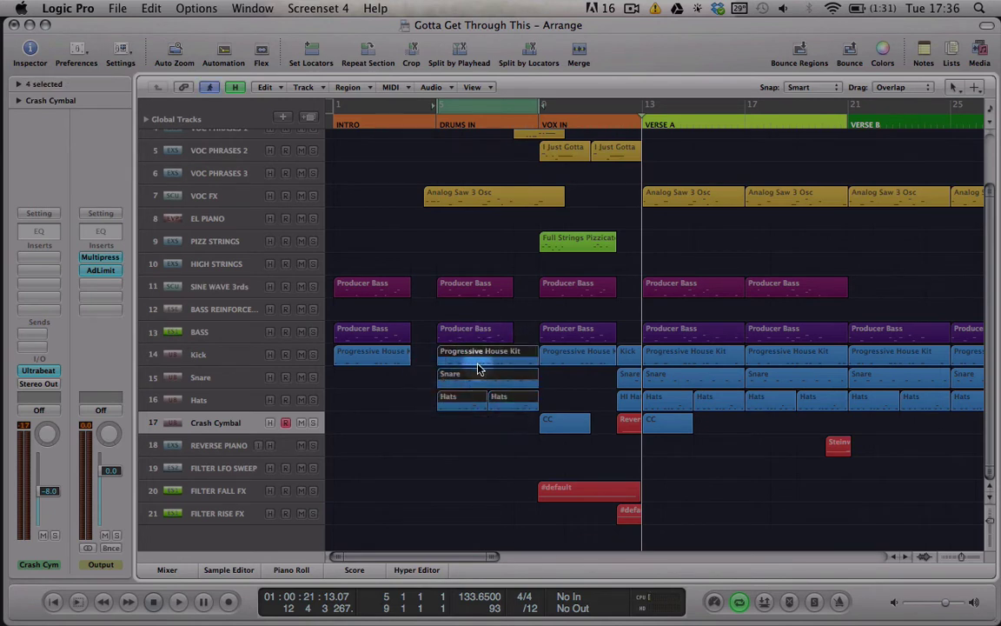
drag(477, 369, 658, 367)
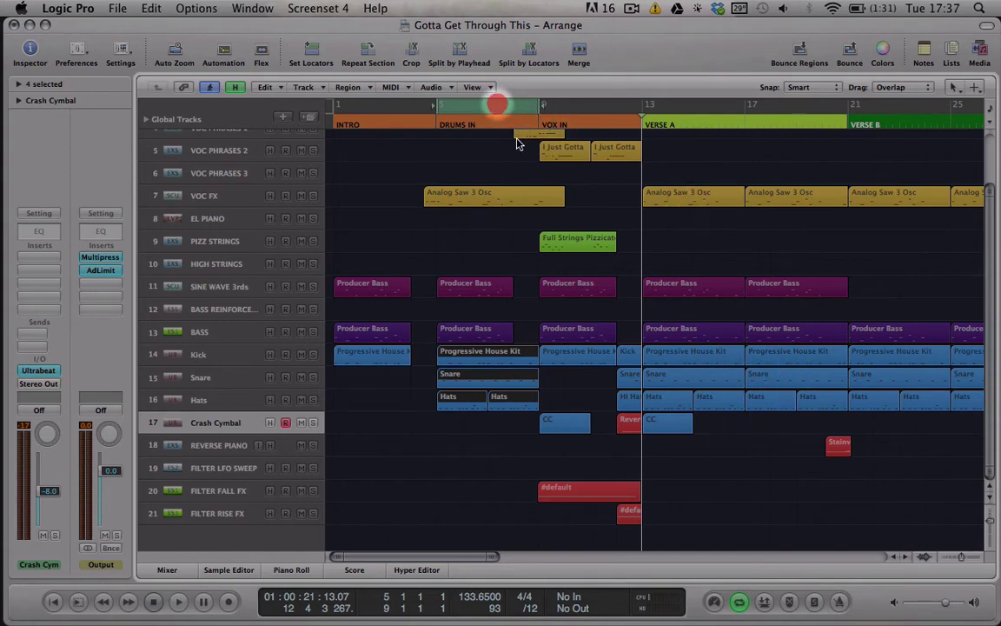
- Turn off the cycle, play from the start of Verse B and solo the Kick, Snare, Hats and Crash Cymbal tracks
scroll(778, 327, right, 5)
click(487, 126)
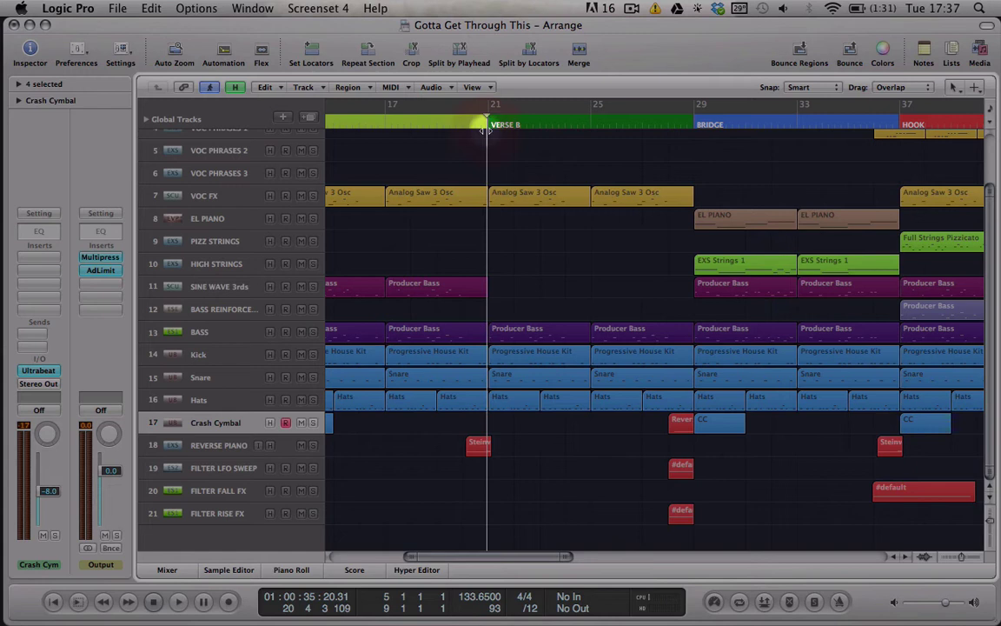
key(space)
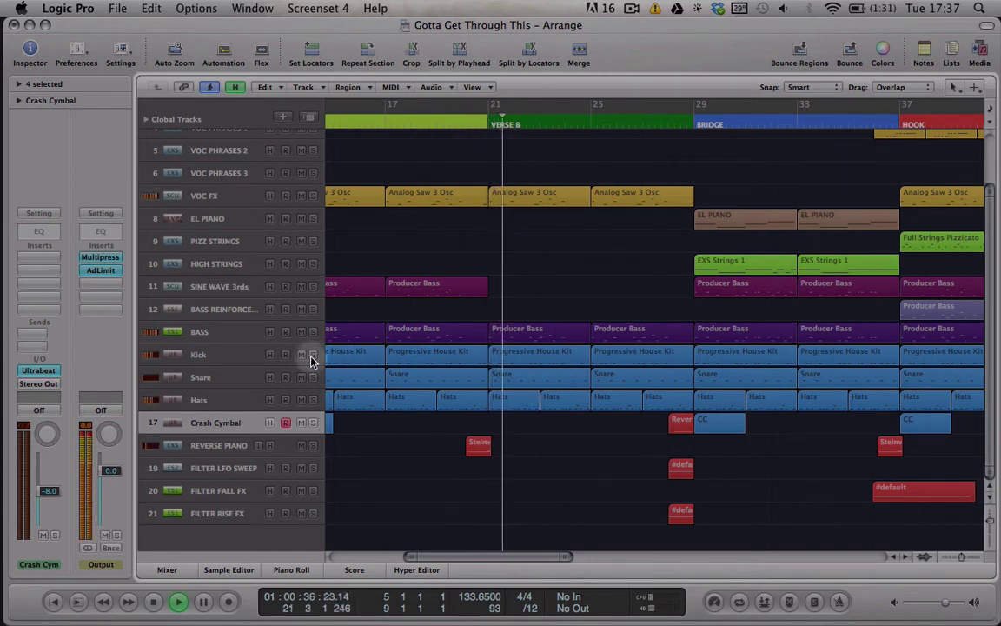
drag(313, 356, 315, 421)
scroll(586, 158, left, 3)
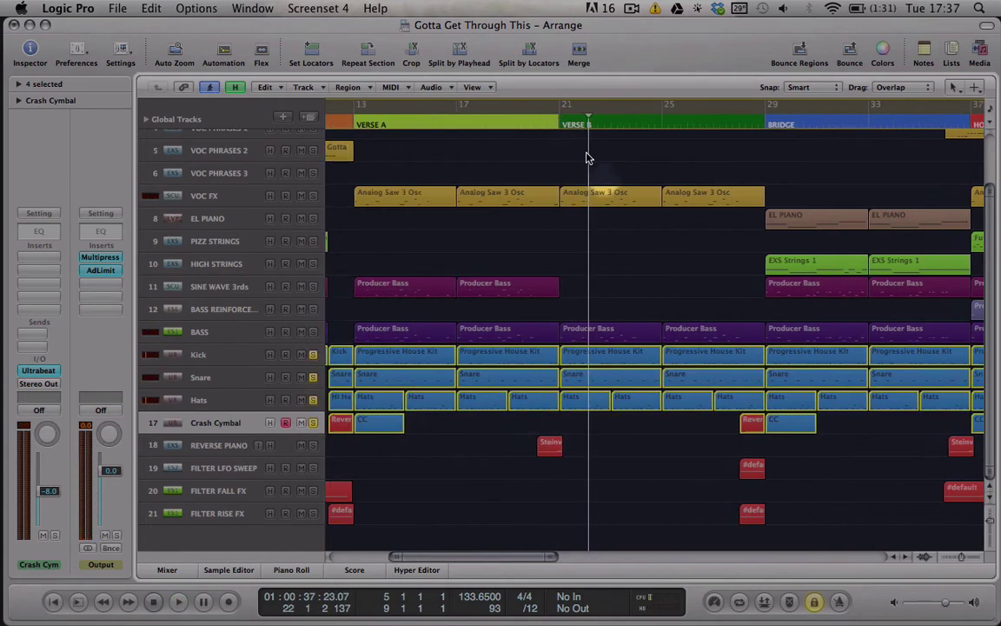
key(space)
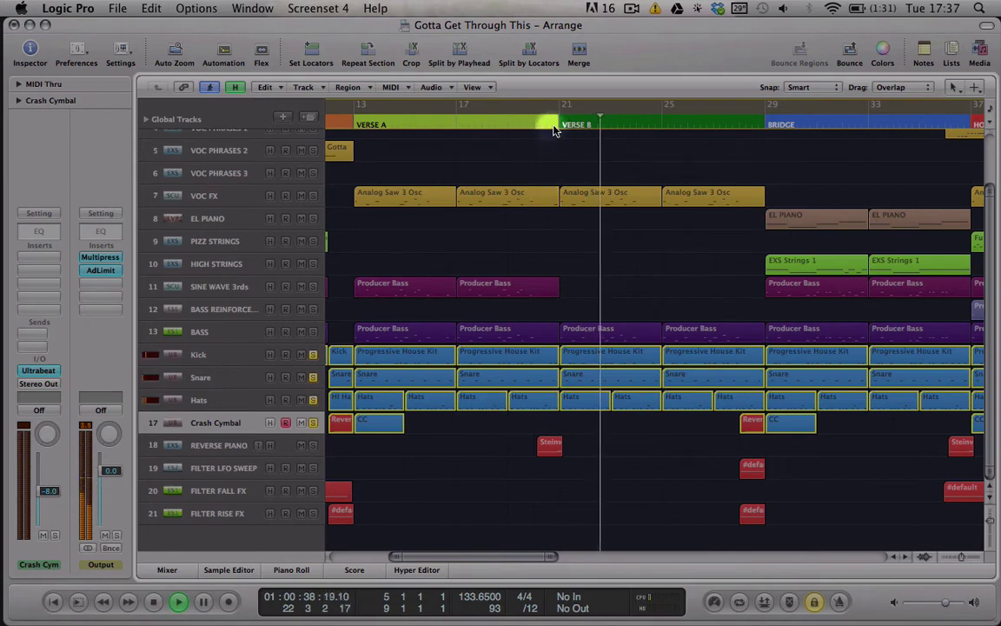
- Compare the soloed drums by playing from the start of Verse A and the start of Verse B
click(556, 126)
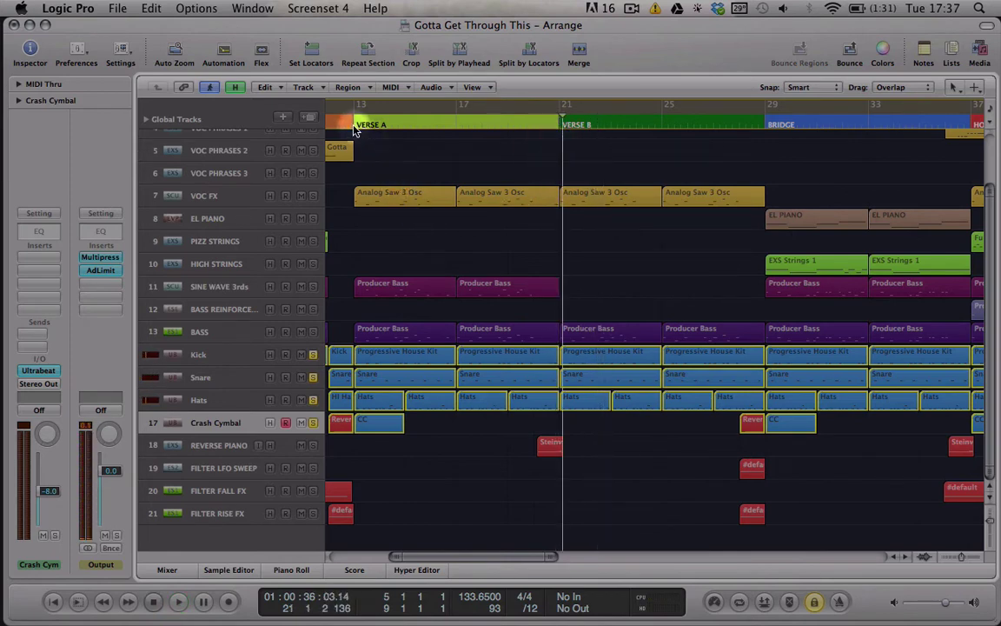
click(354, 128)
key(space)
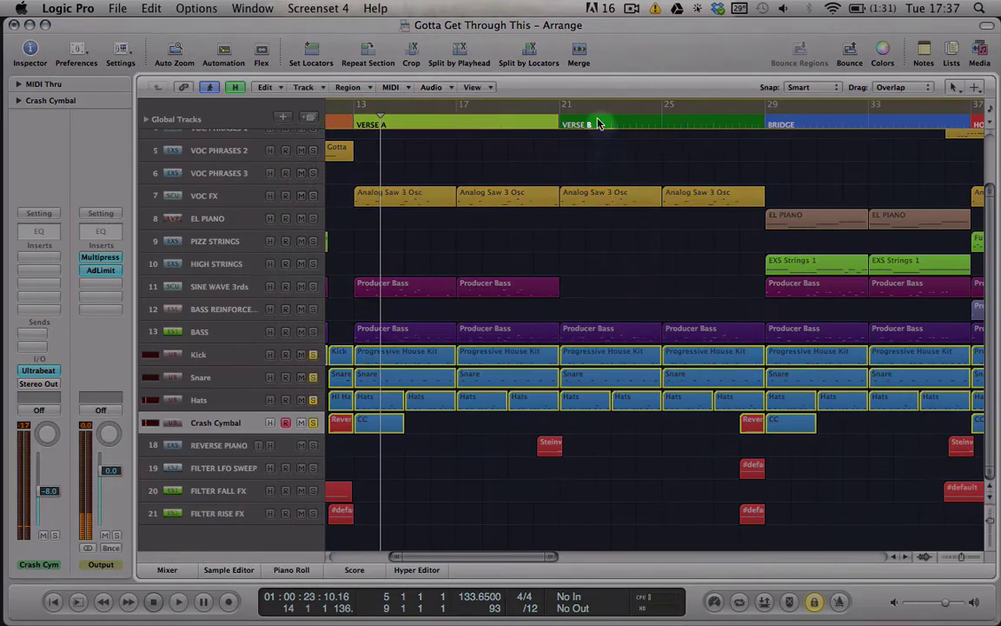
click(559, 127)
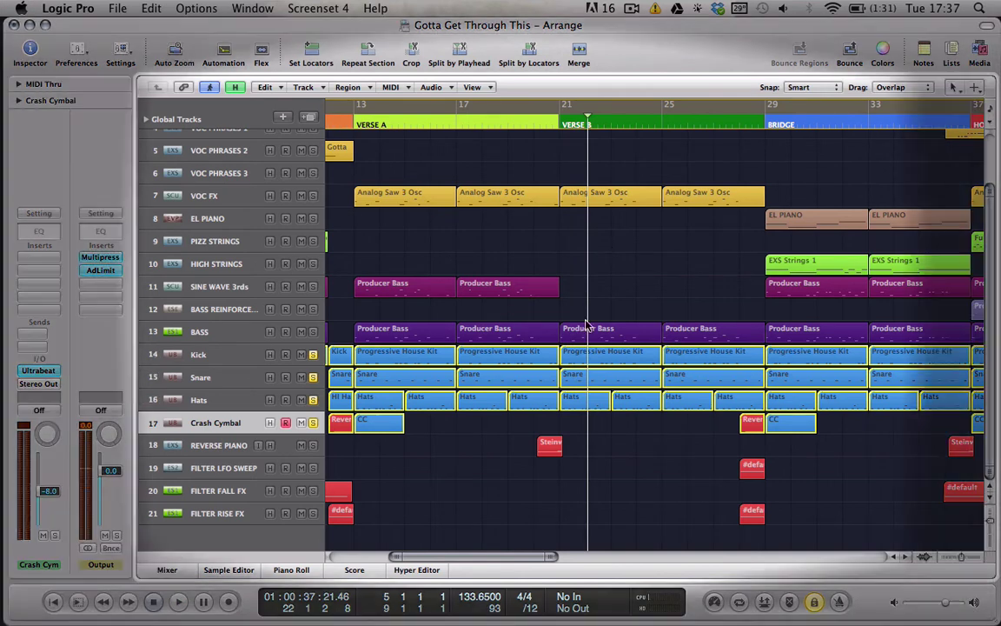
- Open the first Verse B kick region in the Piano Roll and check the opening kick notes of bar 21
double_click(592, 357)
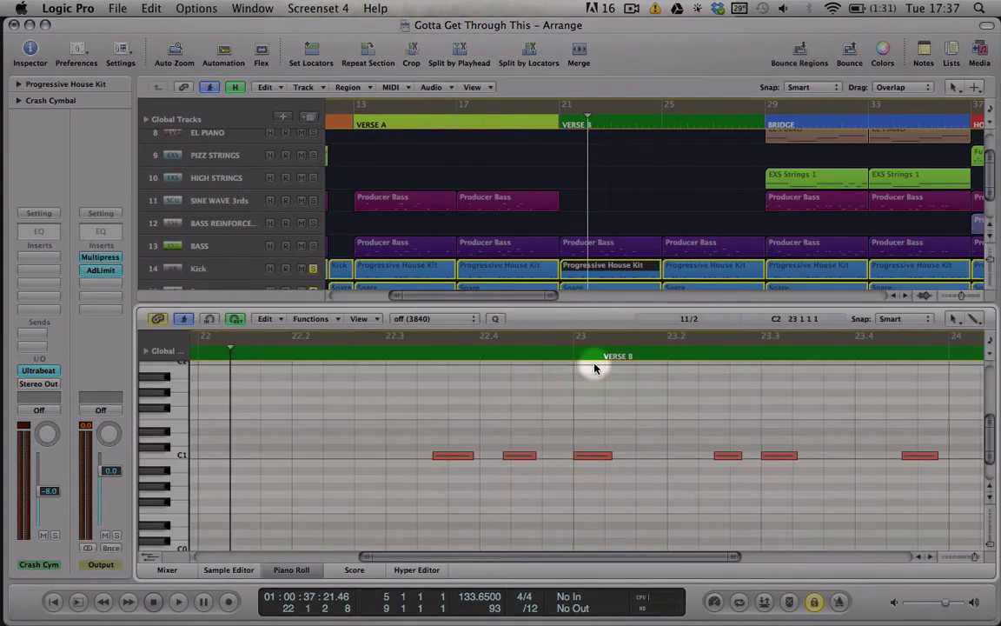
scroll(382, 502, left, 5)
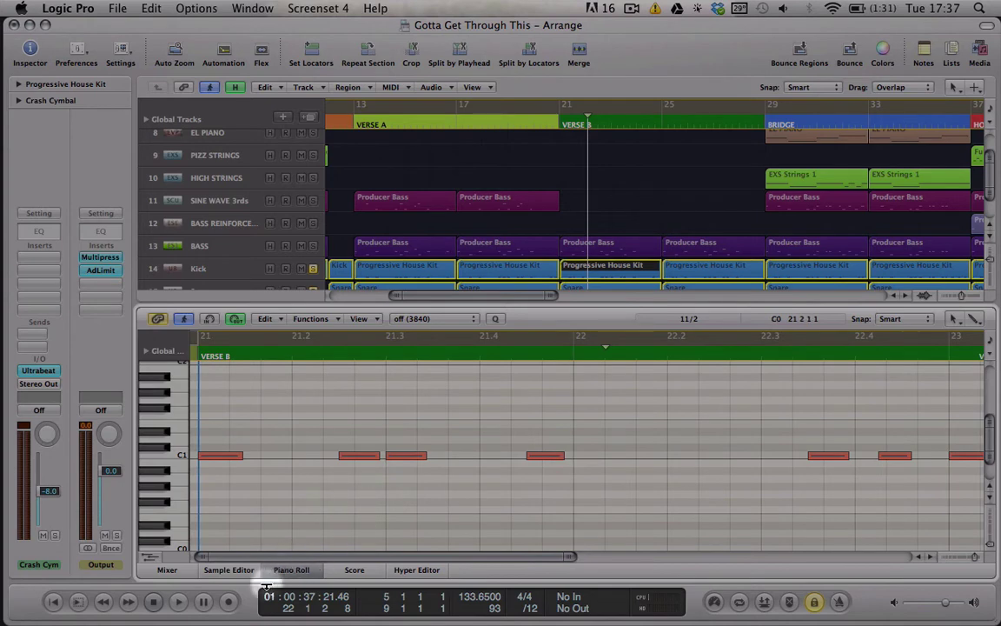
click(221, 455)
click(360, 454)
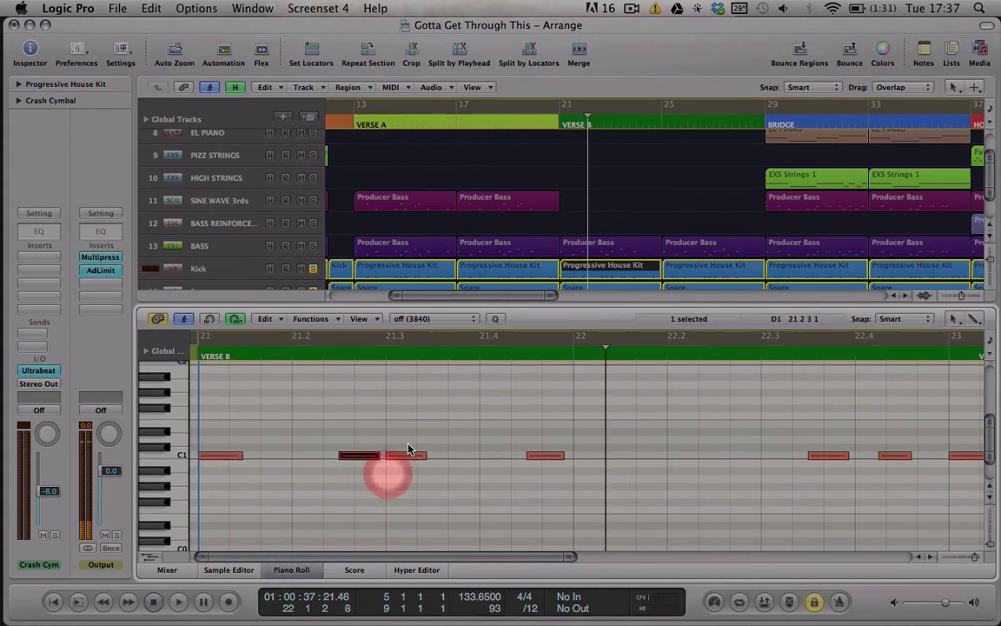
click(405, 455)
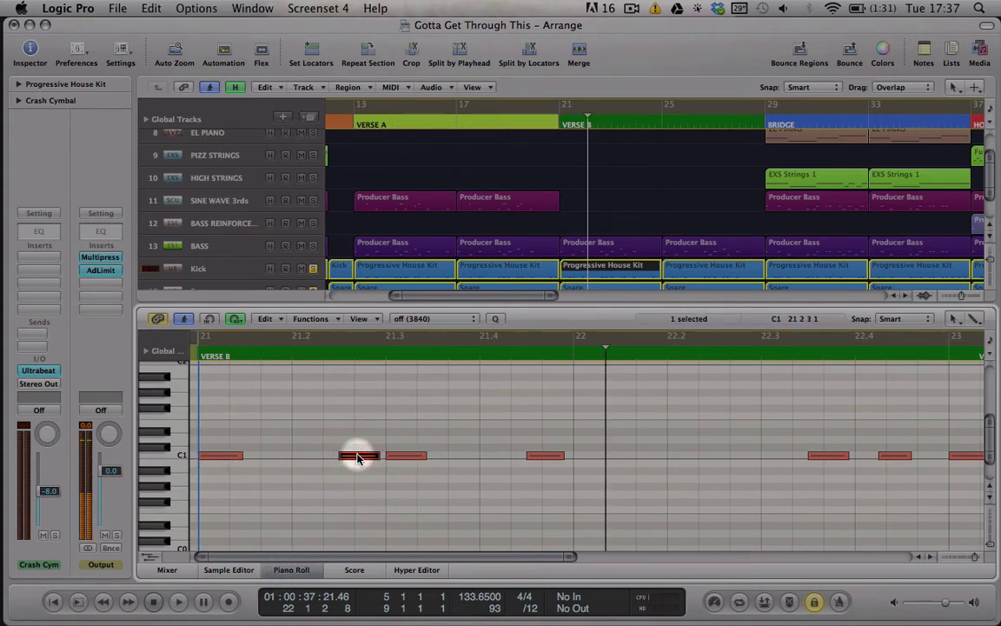
click(298, 570)
- Play the soloed drums in Verse B and select the snare and hats regions of its first four bars
click(580, 357)
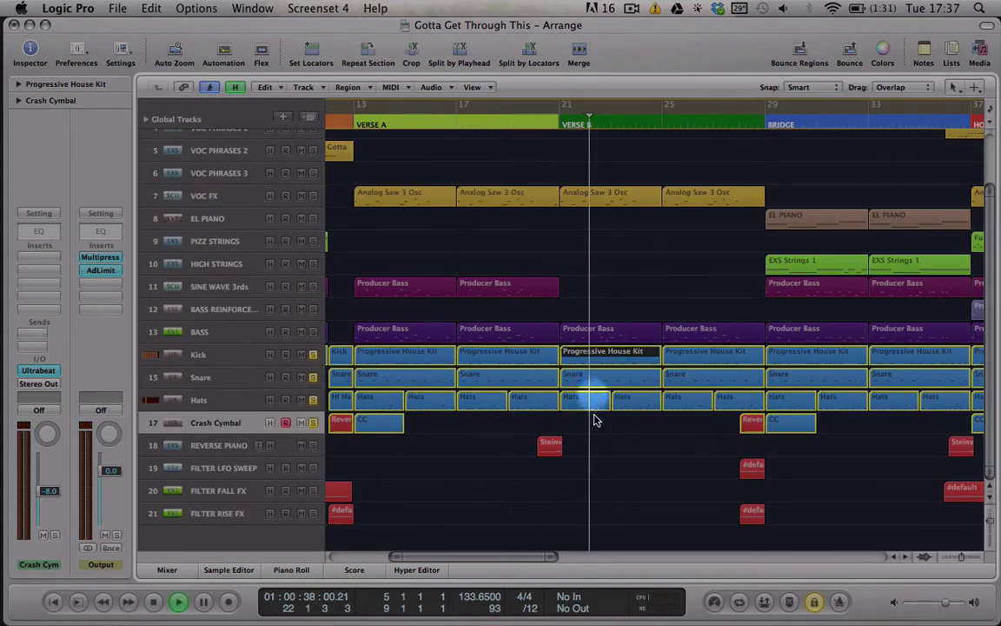
drag(592, 414, 629, 385)
key(space)
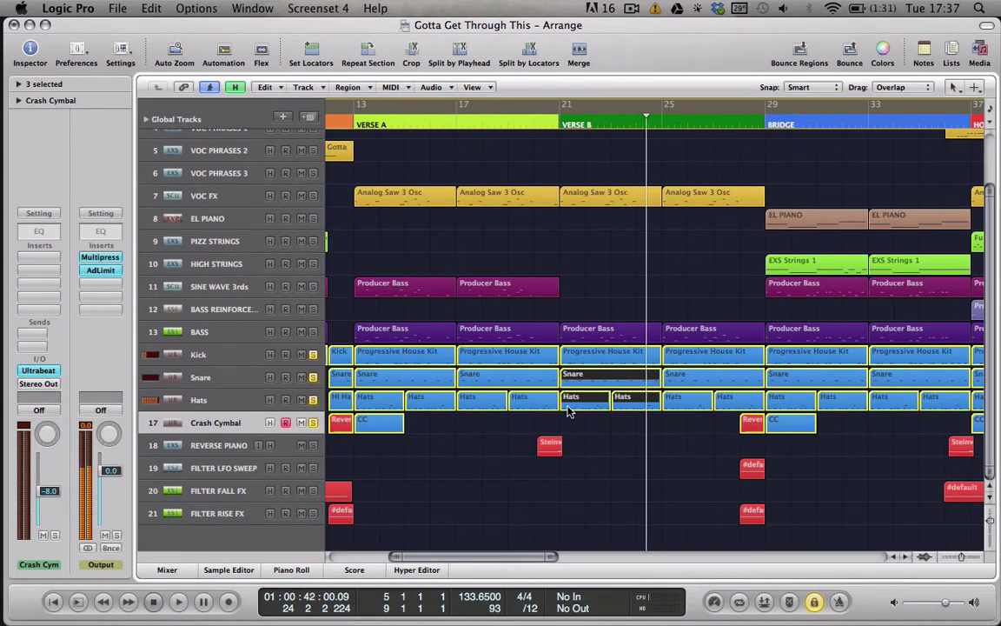
- Reopen the first Verse B kick region in the Piano Roll and delete the kick just before beat 3 of bar 21
click(605, 398)
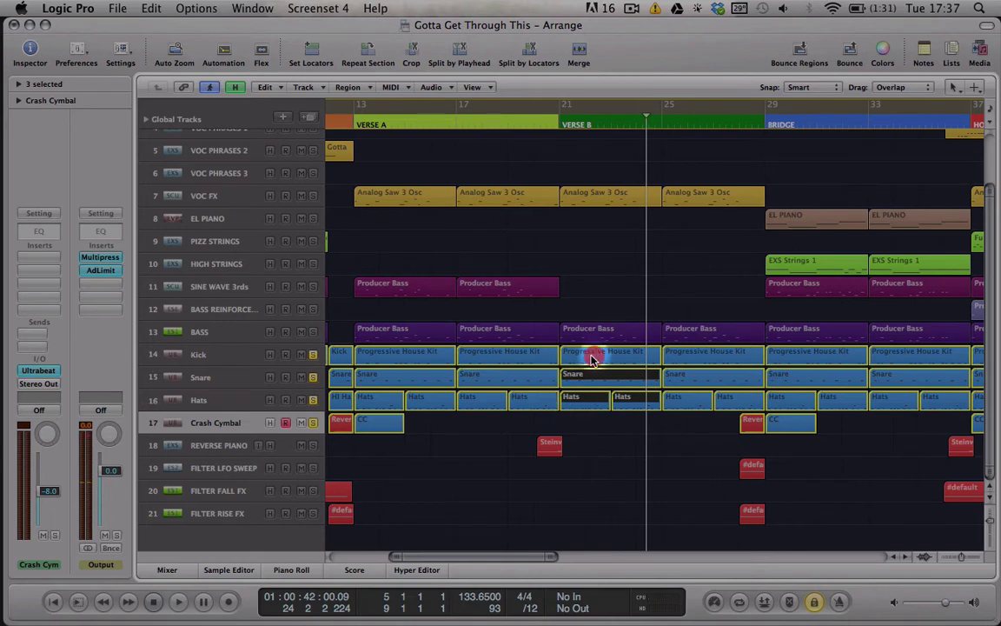
click(592, 359)
key(ctrl+Left)
key(ctrl+Left)
key(ctrl+Left)
key(ctrl+Left)
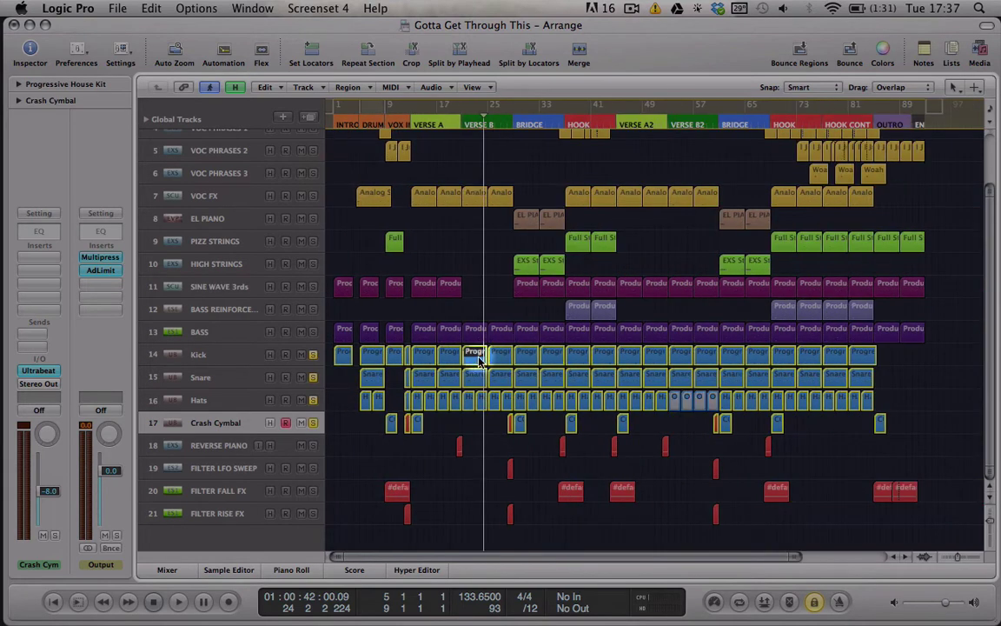
double_click(477, 360)
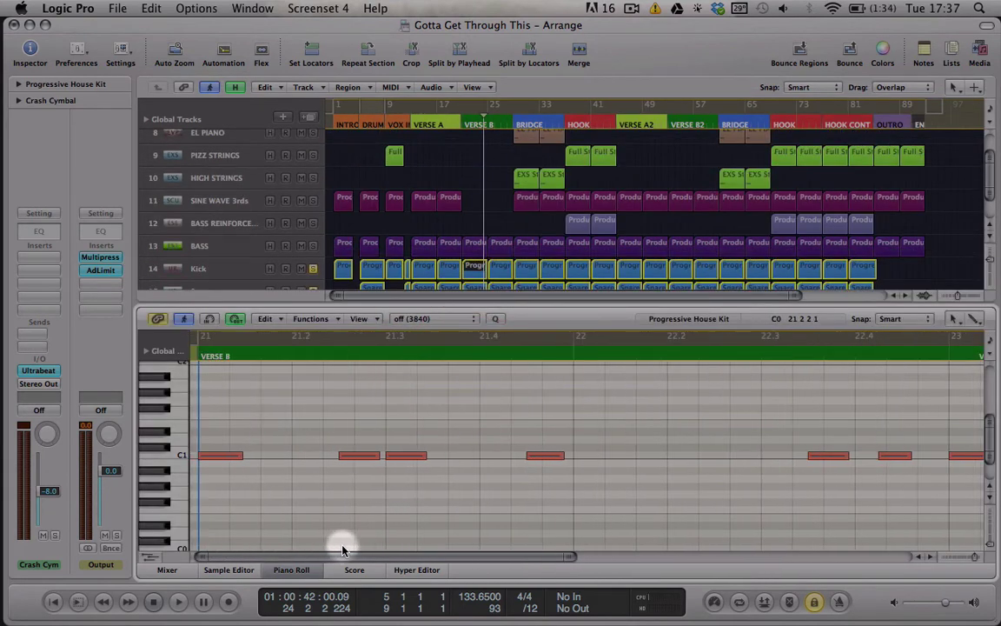
click(359, 456)
key(Delete)
- Copy the kick on beat 3 of bar 21 back to position 21 2 2 1
click(420, 454)
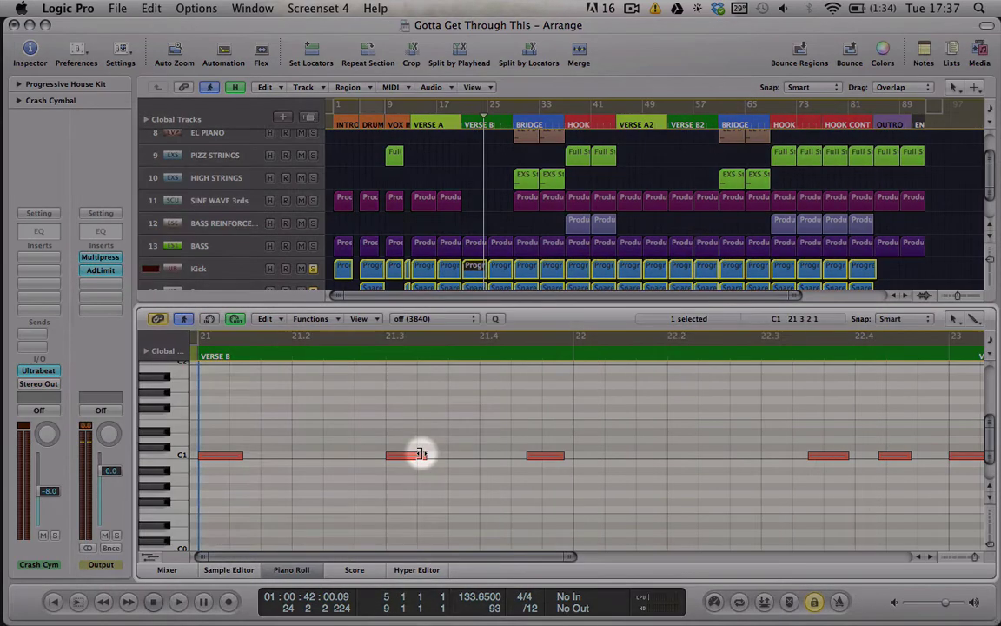
drag(420, 454, 427, 455)
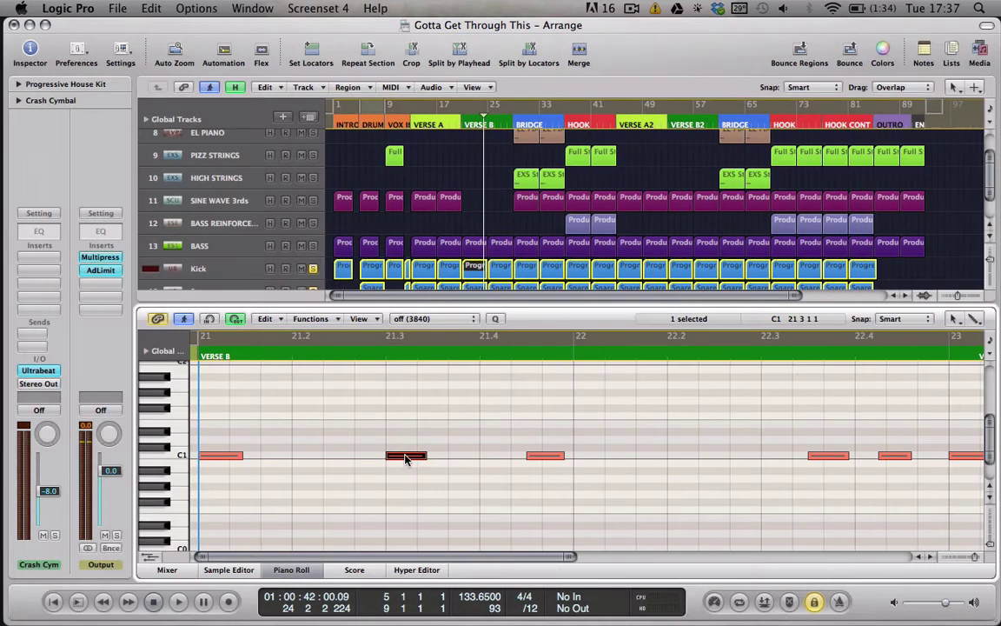
click(406, 457)
drag(406, 457, 346, 461)
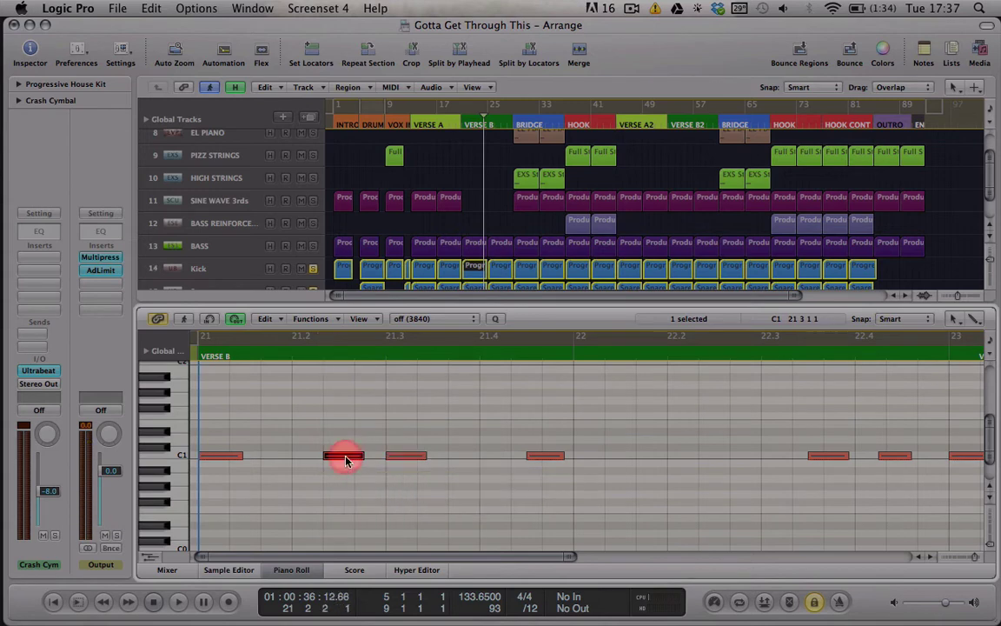
click(353, 453)
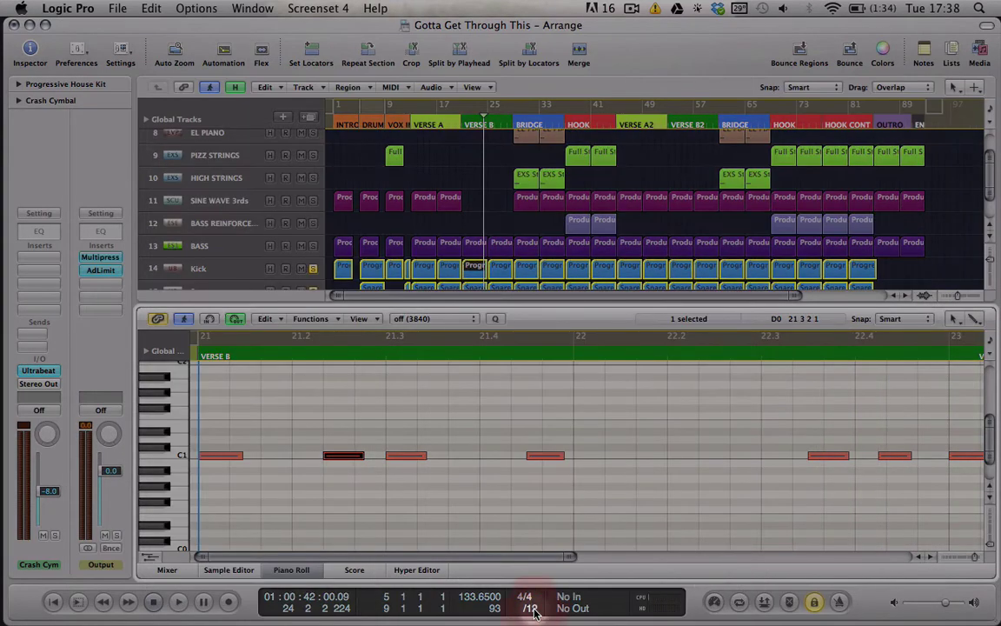
- Set the grid division to /16 and delete the kick at 22 4 2 1
click(533, 611)
drag(534, 612, 534, 606)
click(305, 456)
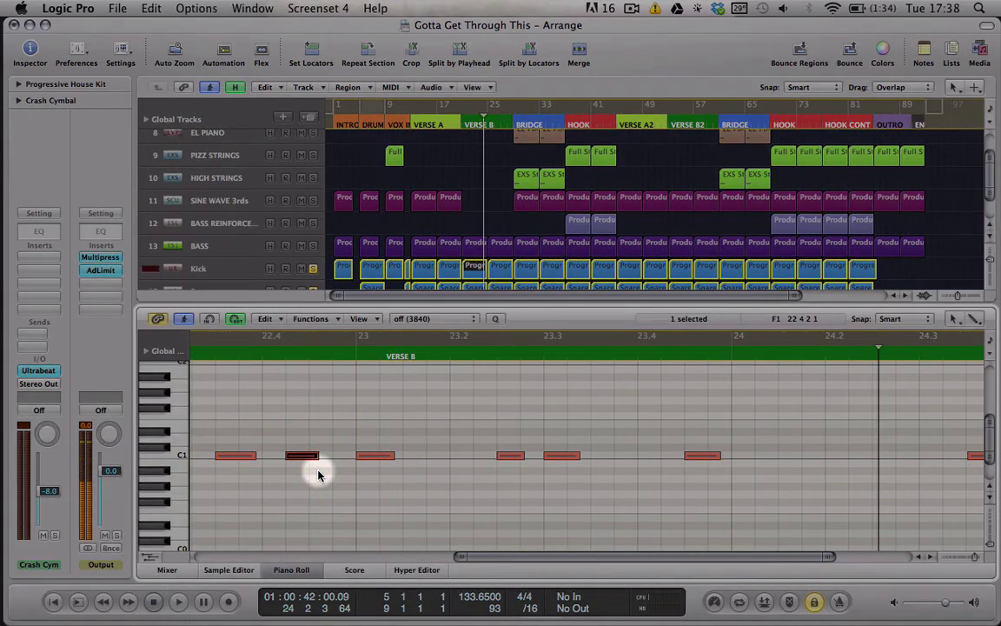
key(Delete)
- Move the copied kick in bar 21 to 21 2 3 1 and play the pattern back from the start of Verse B
scroll(362, 485, left, 7)
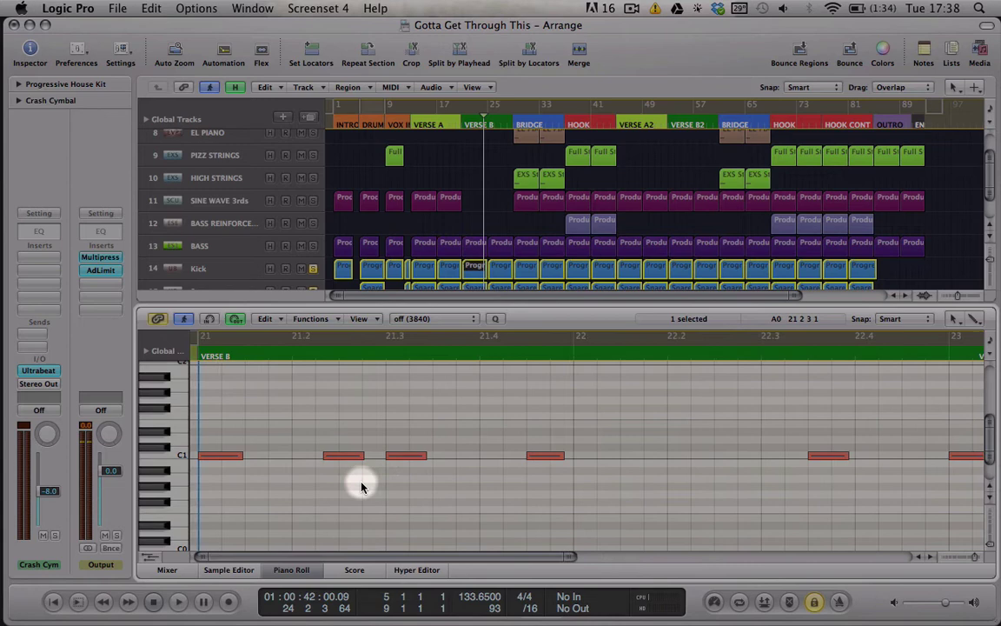
drag(344, 459, 359, 459)
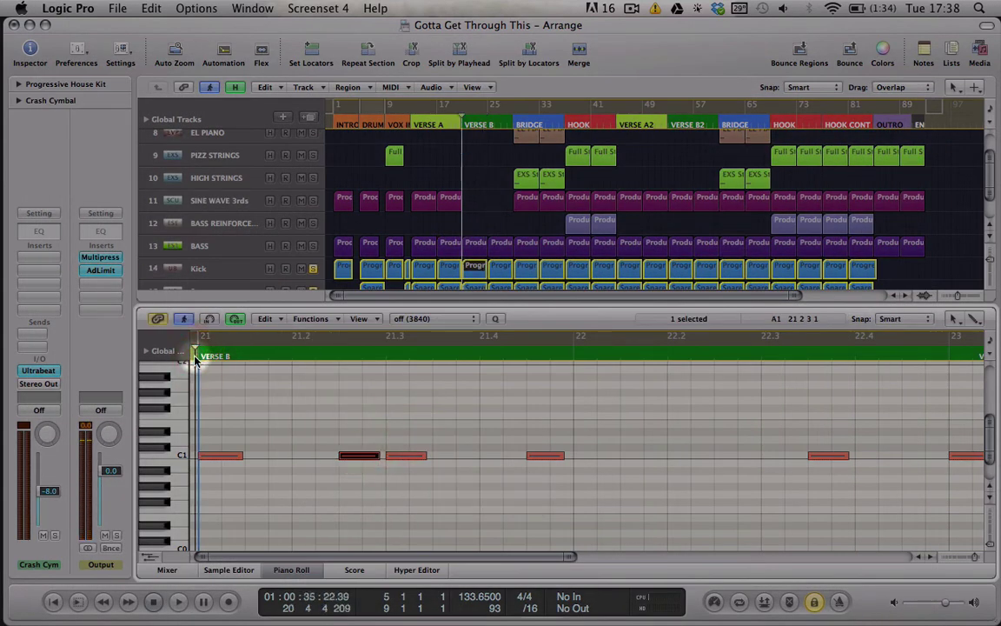
key(space)
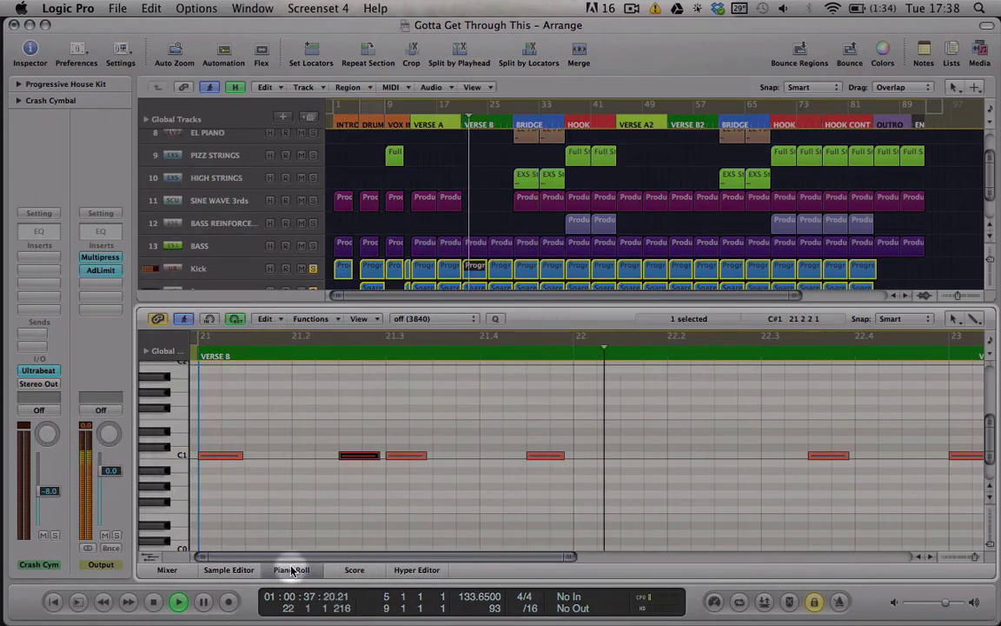
key(ctrl+Left)
key(ctrl+Left)
key(ctrl+Left)
key(ctrl+Left)
key(ctrl+Left)
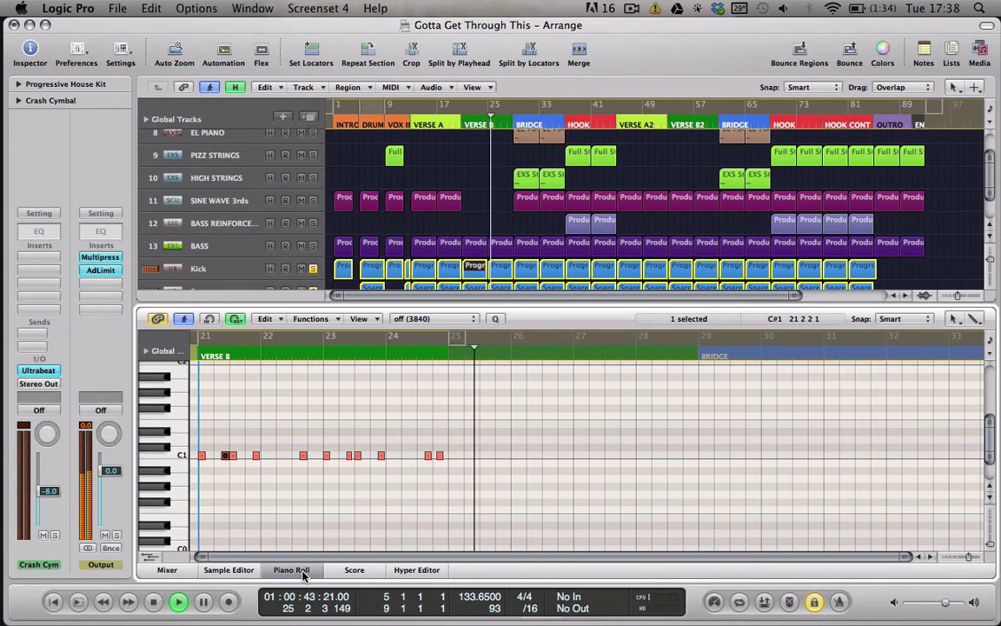
click(291, 571)
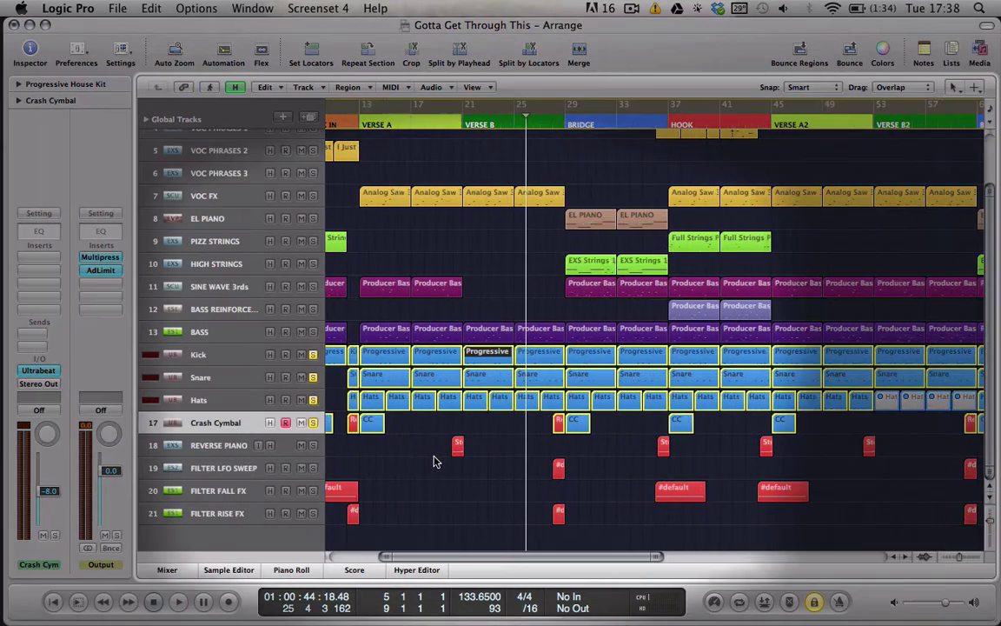
- Set the cycle range to bars 21 to 29 and unsolo the Kick, Snare, Hats and Crash Cymbal tracks
key(ctrl+Right)
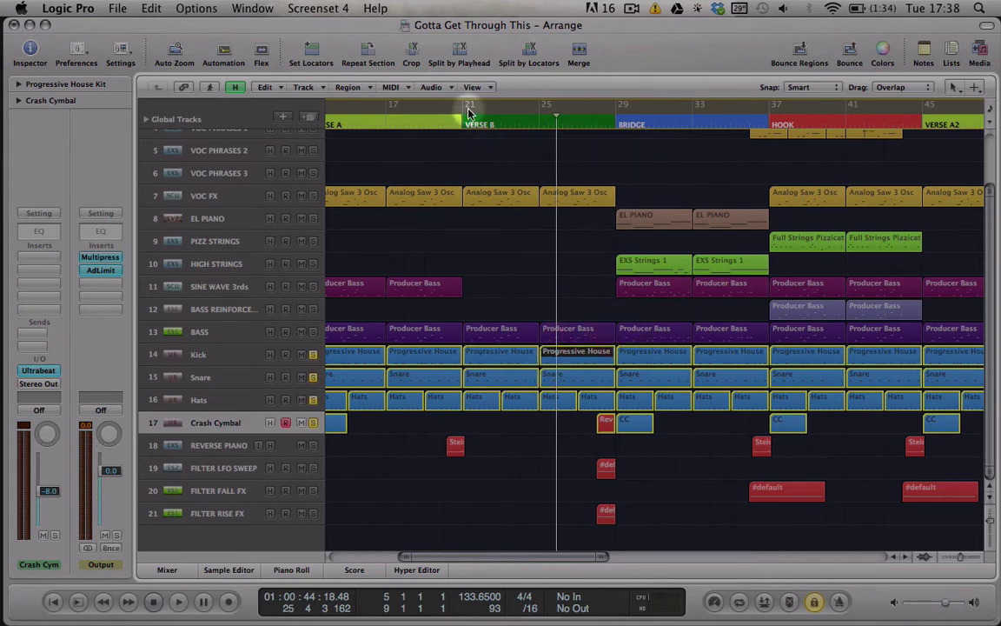
drag(463, 110, 616, 130)
click(498, 394)
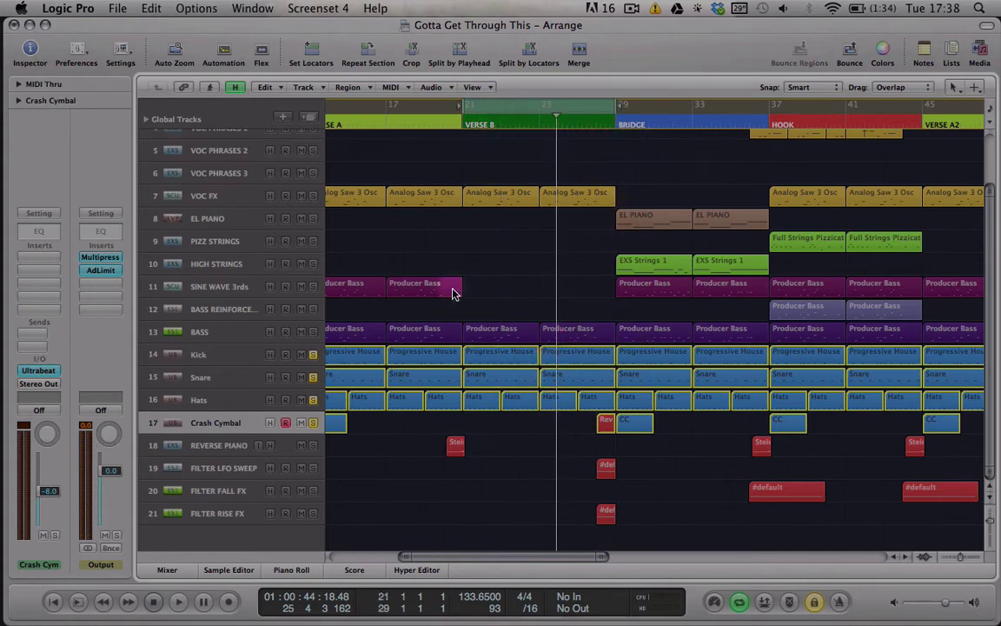
click(312, 354)
click(313, 377)
click(314, 406)
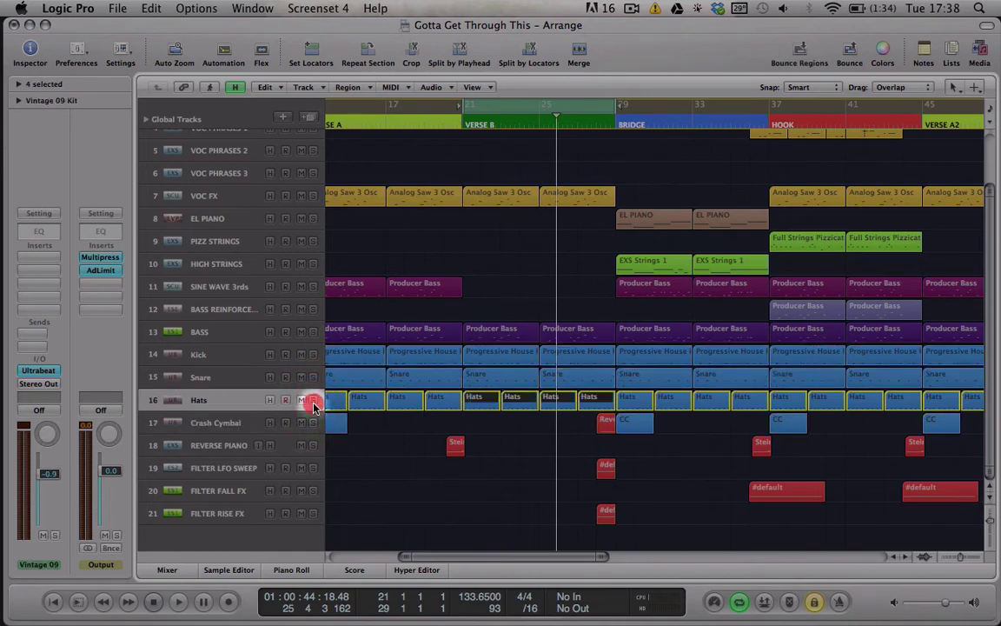
click(393, 404)
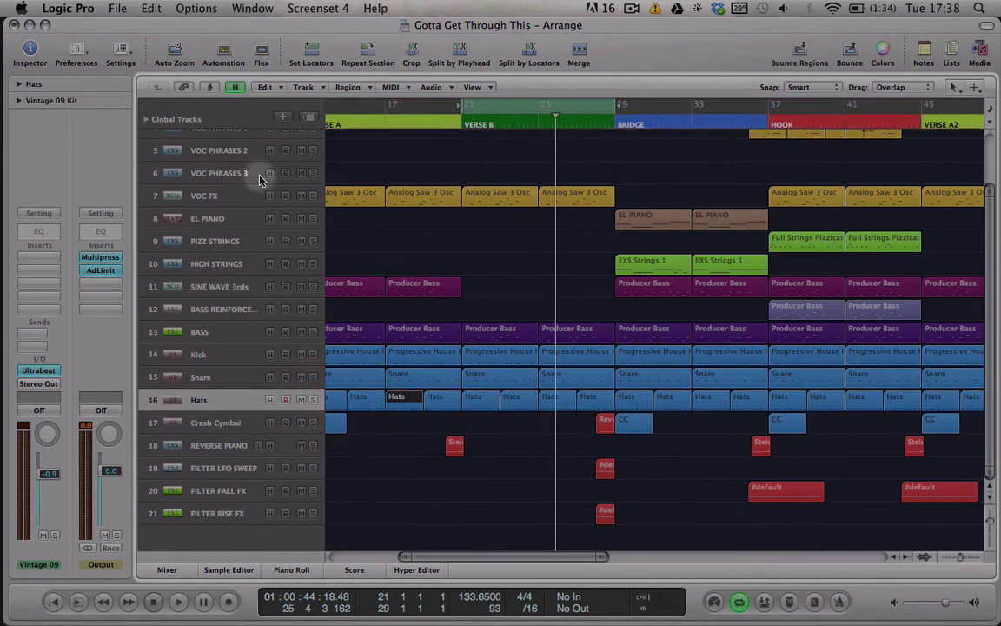
- Solo the ORIG track and play the Verse B cycle to hear the original beat
scroll(989, 243, up, 3)
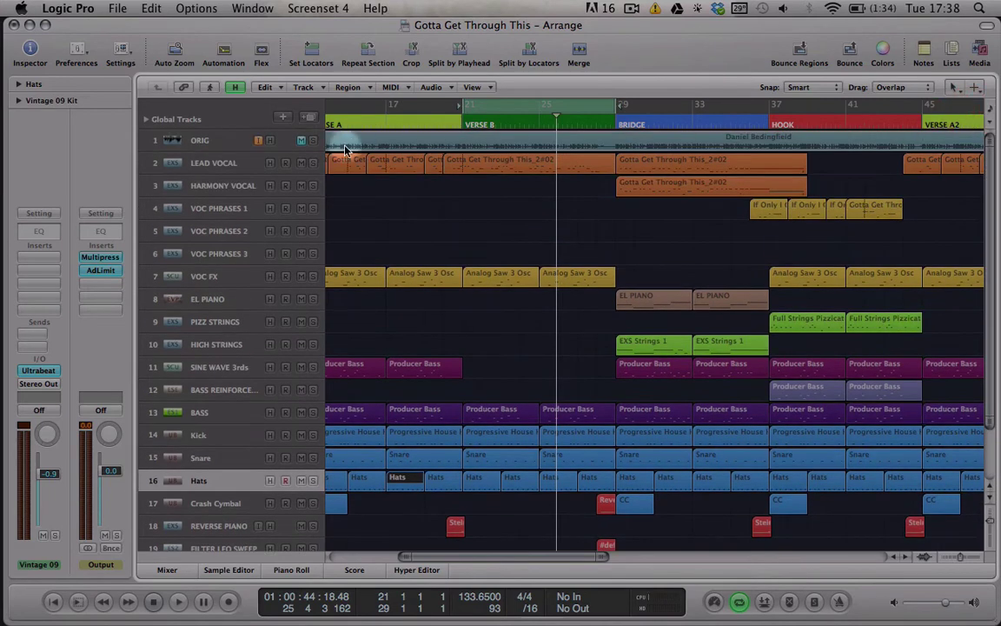
click(313, 140)
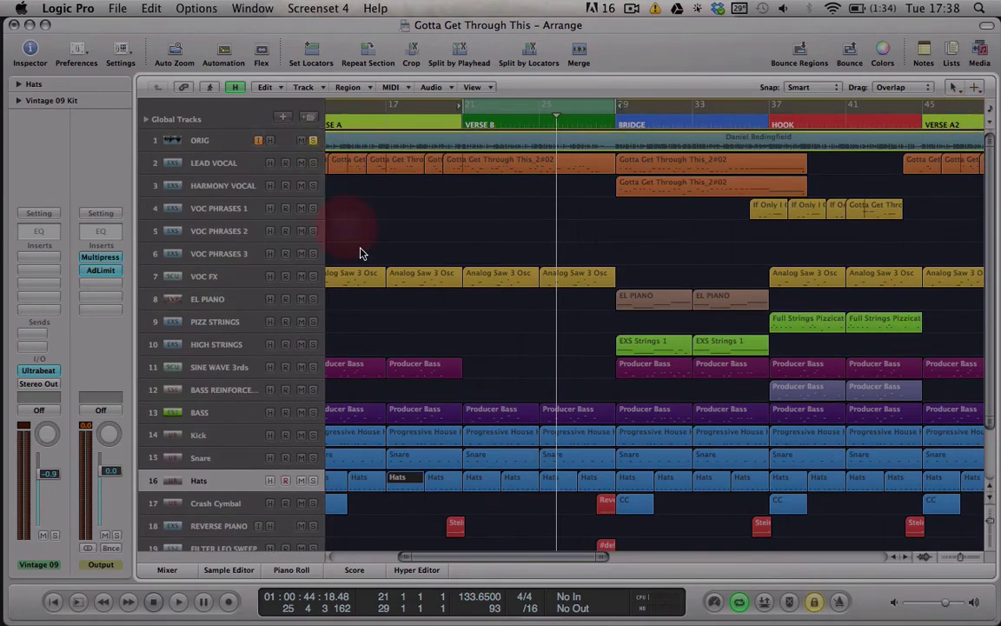
key(space)
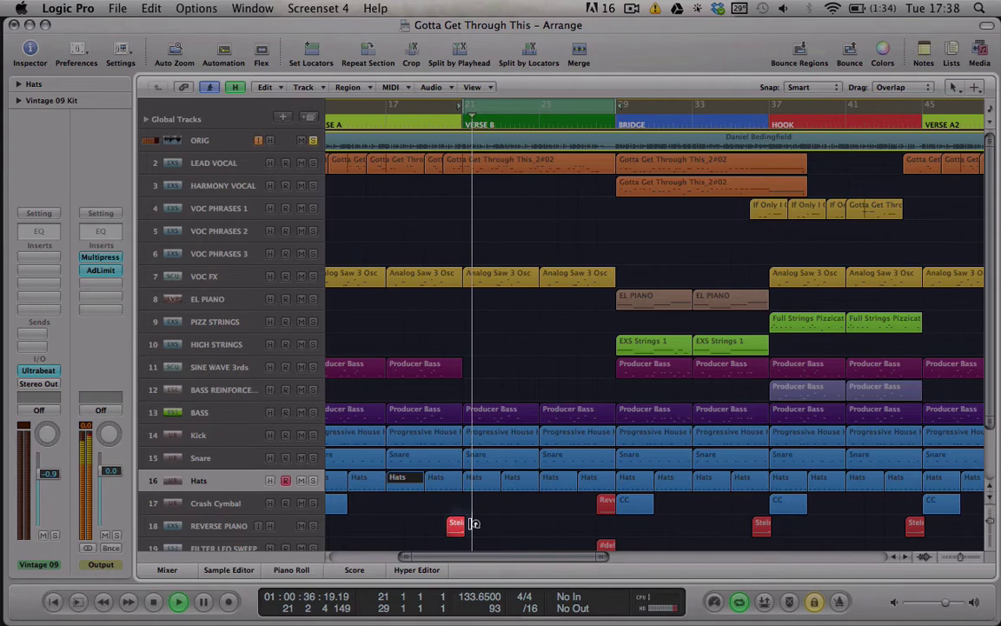
- Open both Verse B kick regions together in the Piano Roll to examine their notes
click(514, 442)
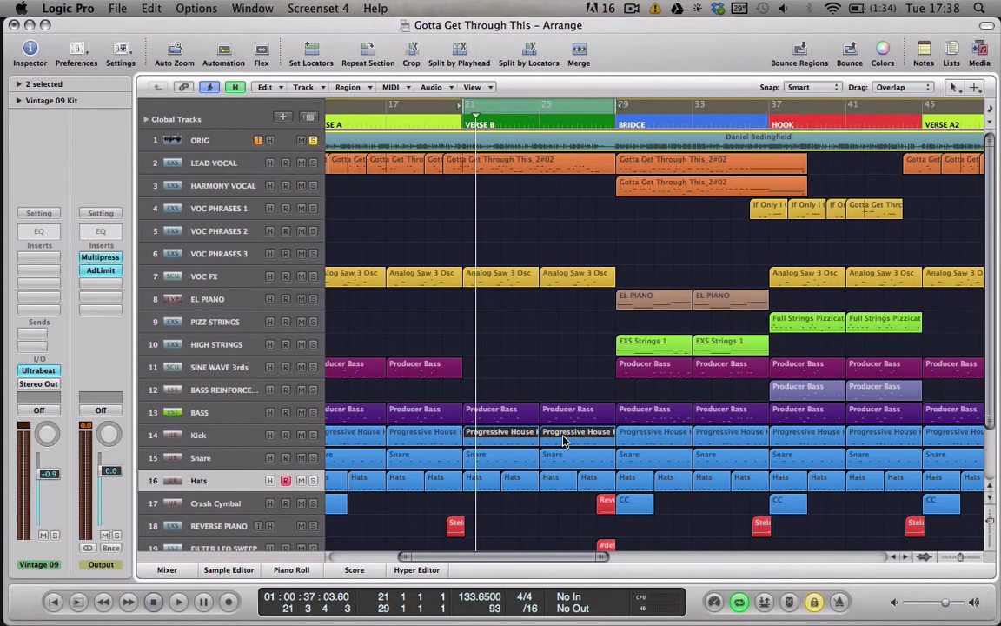
key(p)
click(361, 450)
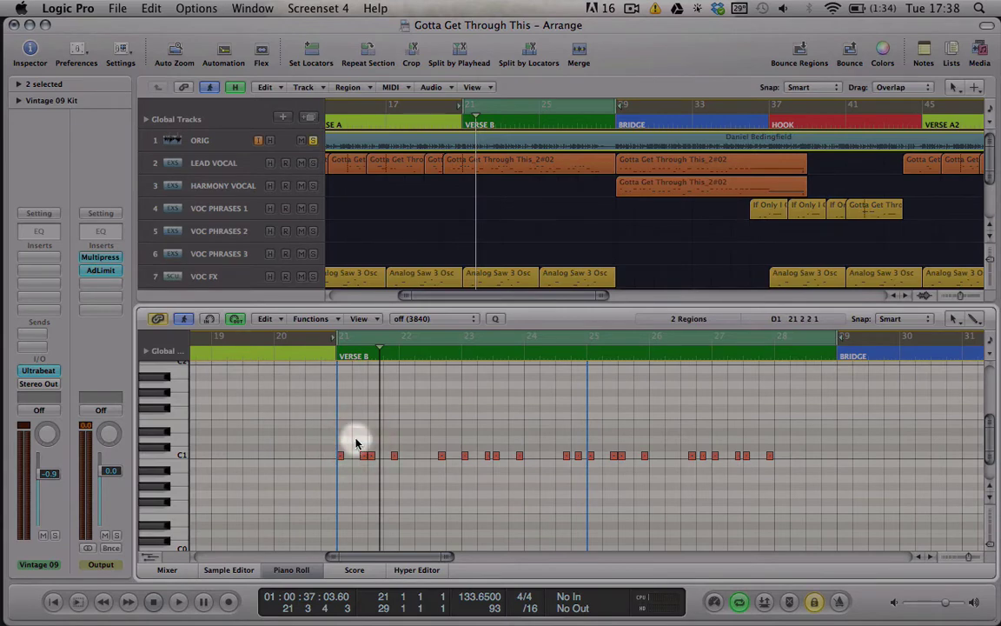
key(ctrl+Right)
key(ctrl+Right)
key(ctrl+Right)
key(ctrl+Right)
- Show only the first Verse B kick region in the Piano Roll and play it back
click(449, 146)
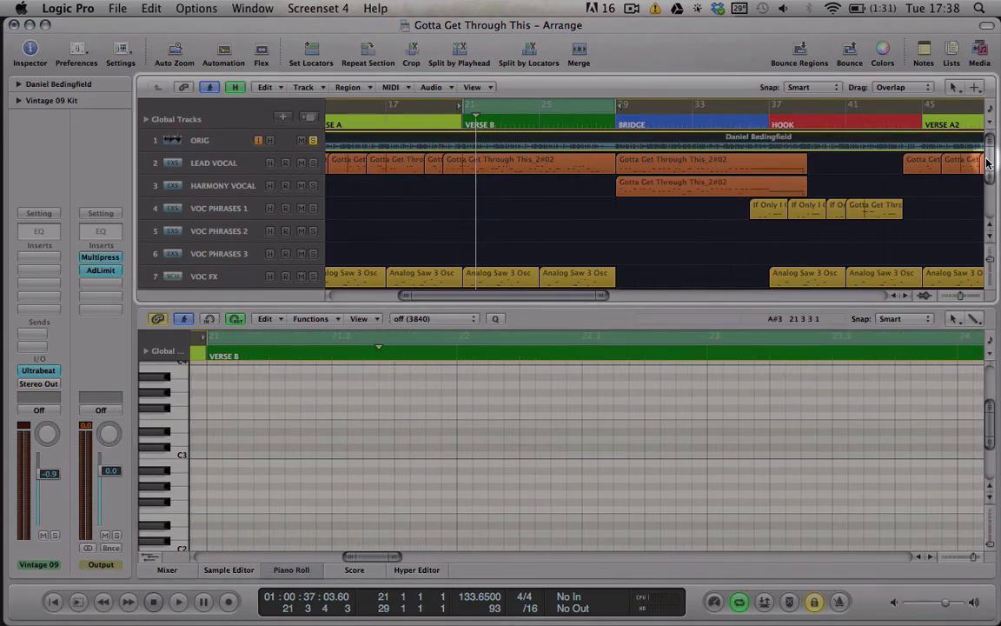
drag(988, 162, 962, 186)
click(515, 173)
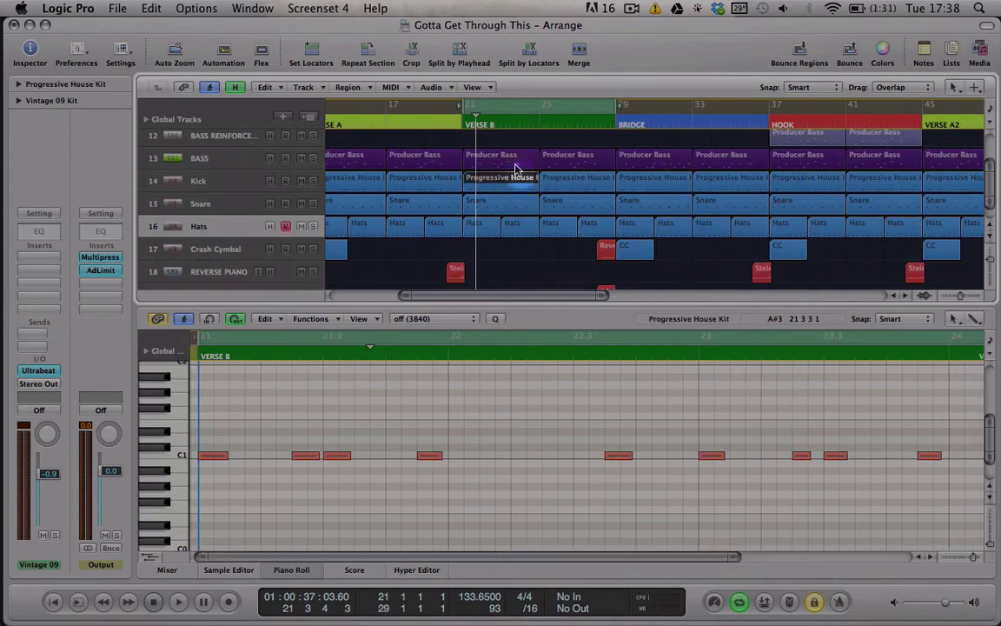
key(space)
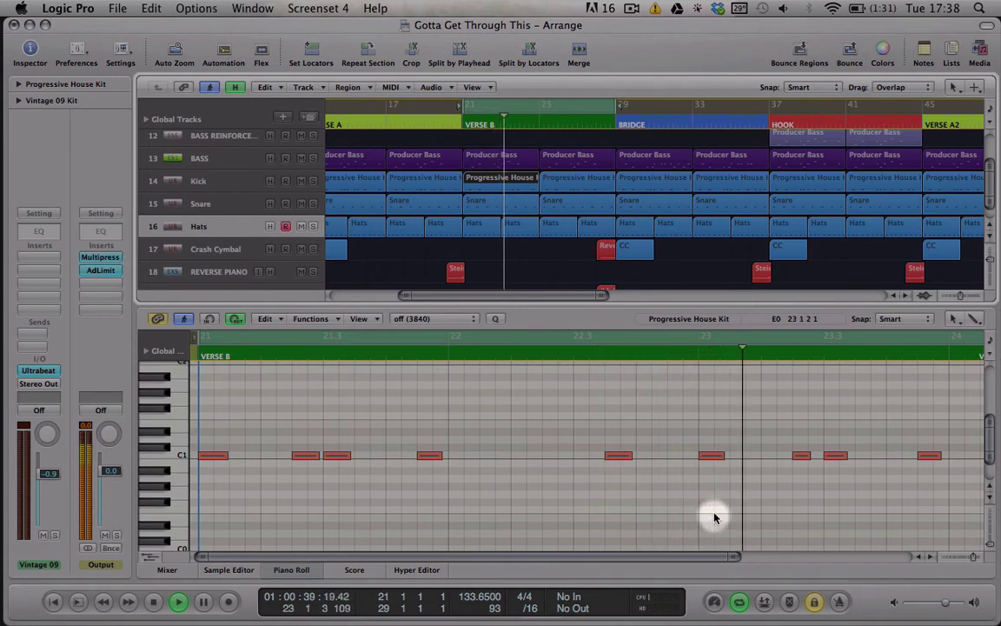
key(space)
- Copy the kick at the start of bar 23 to 22 4 2 1, play the result and close the Piano Roll
click(618, 456)
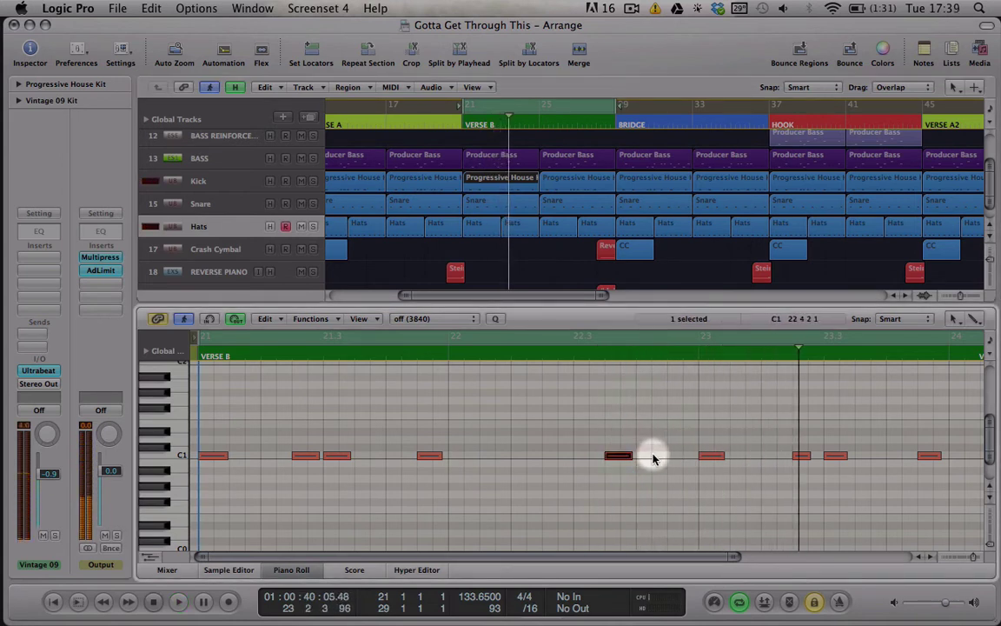
drag(710, 456, 664, 456)
key(space)
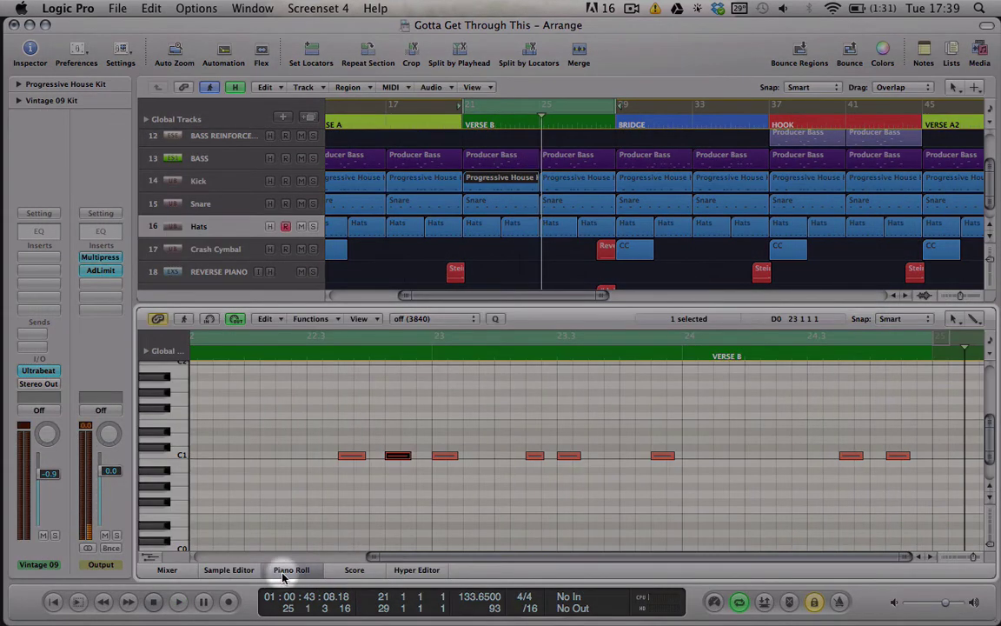
click(291, 571)
- Select the second and first kick regions of Verse B in turn, ending on the first
click(562, 367)
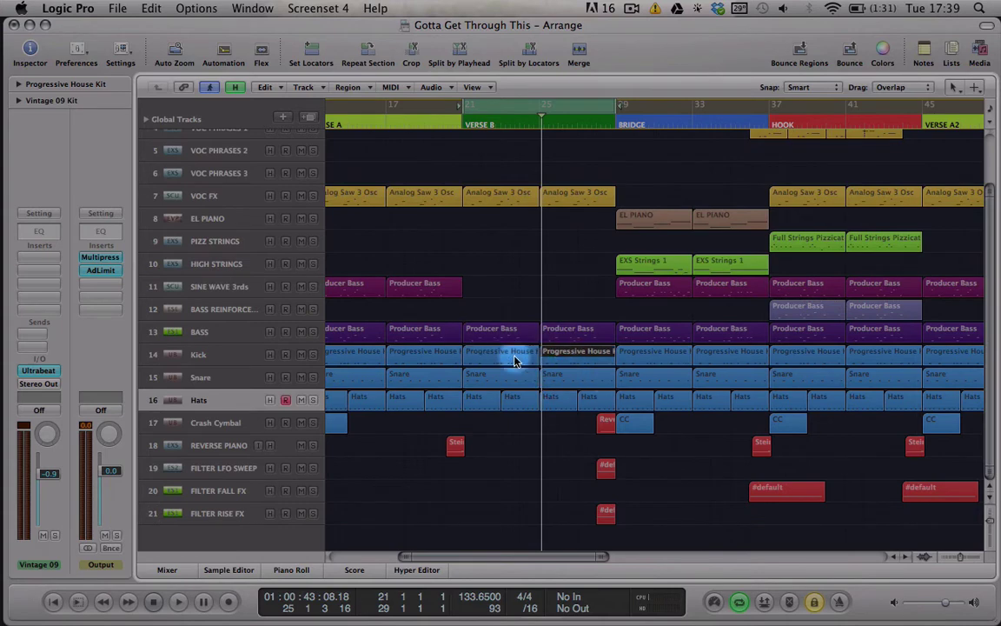
click(514, 361)
click(580, 357)
click(527, 365)
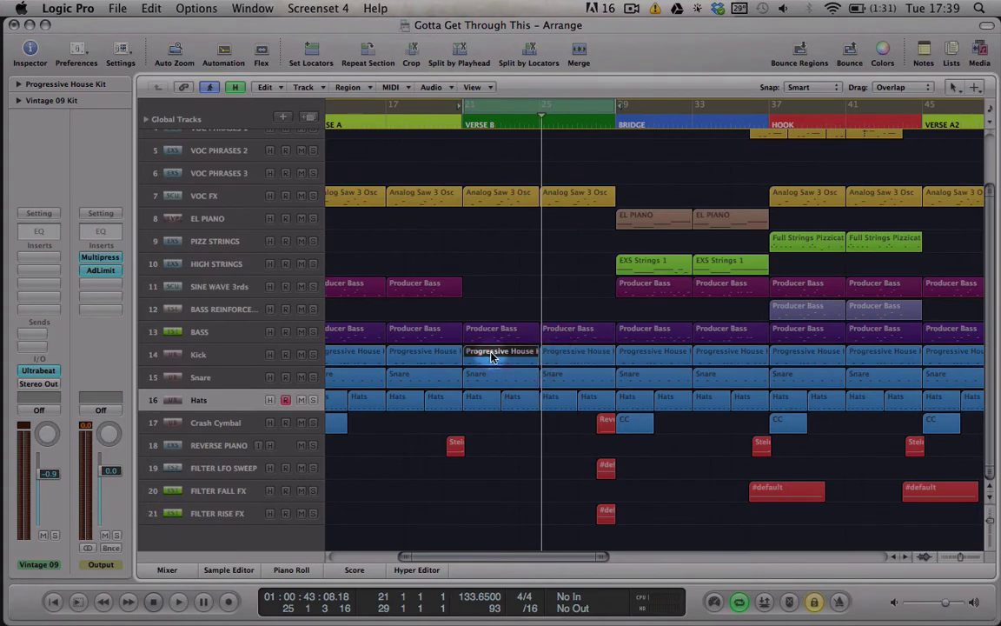
- Open the second Verse B kick region in the Piano Roll, examine it from its first bar and play it back
double_click(571, 359)
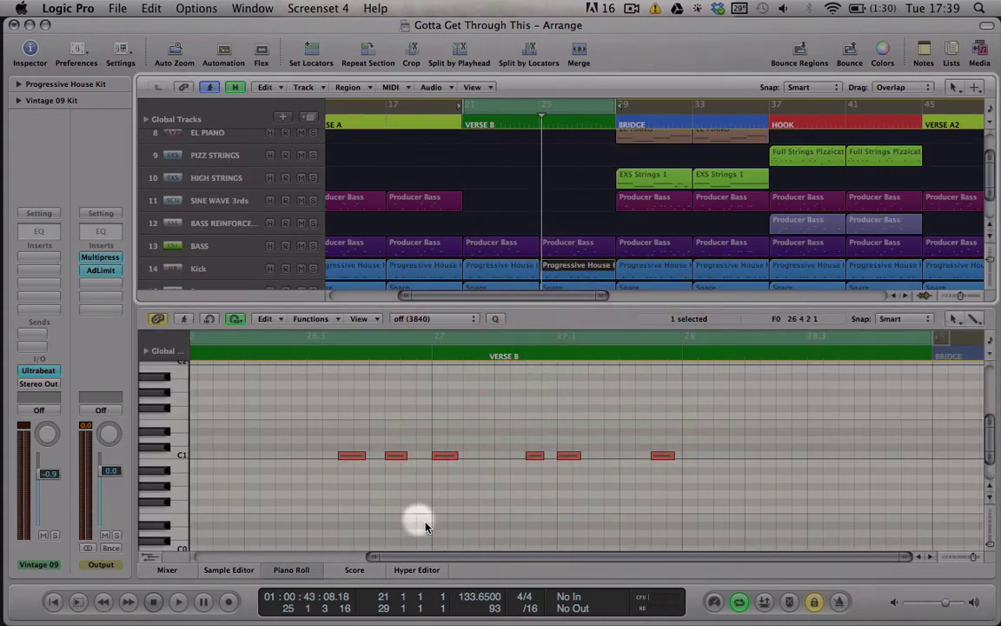
click(341, 545)
drag(281, 546, 224, 547)
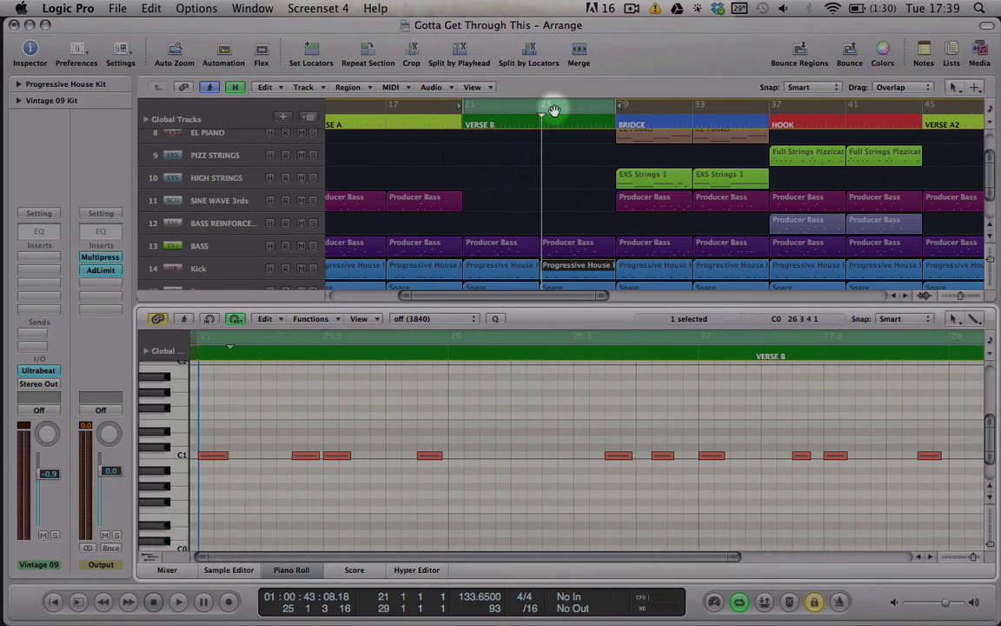
key(space)
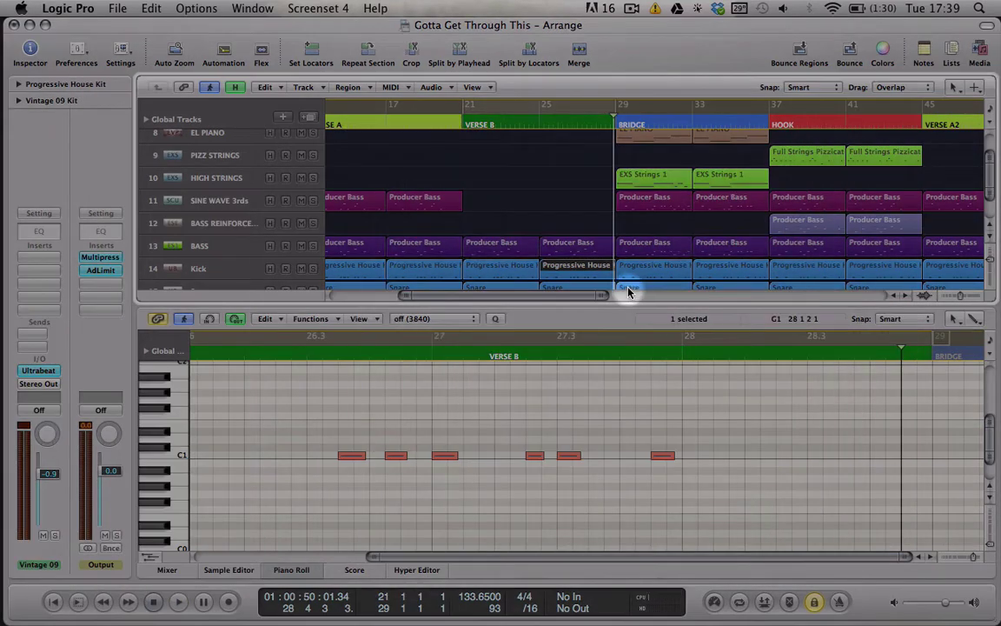
- Set the cycle range to bar 28, close the Piano Roll and look over the section endings in the arrangement
drag(596, 116, 613, 113)
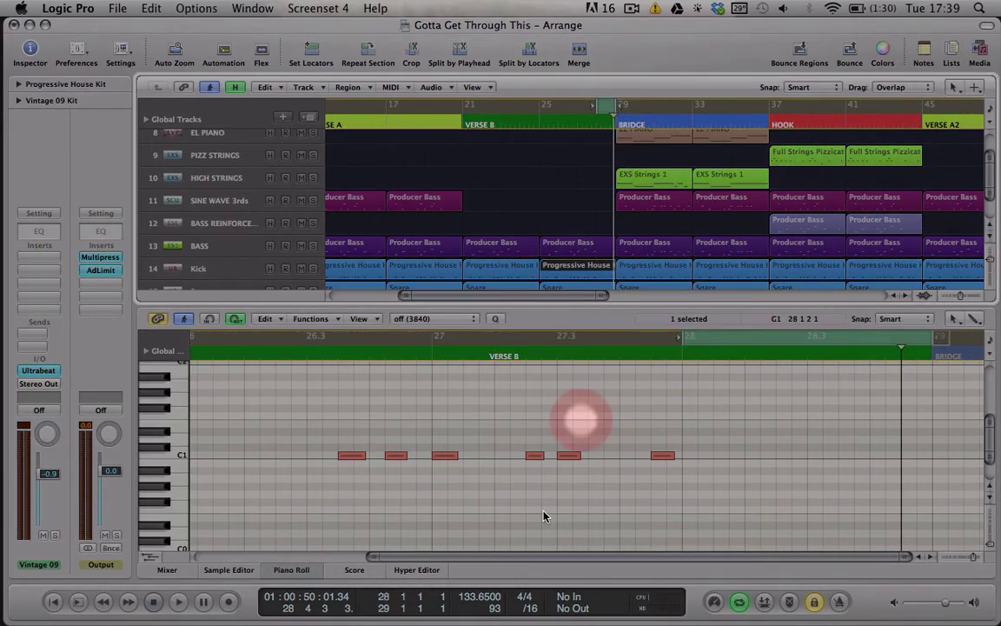
click(288, 573)
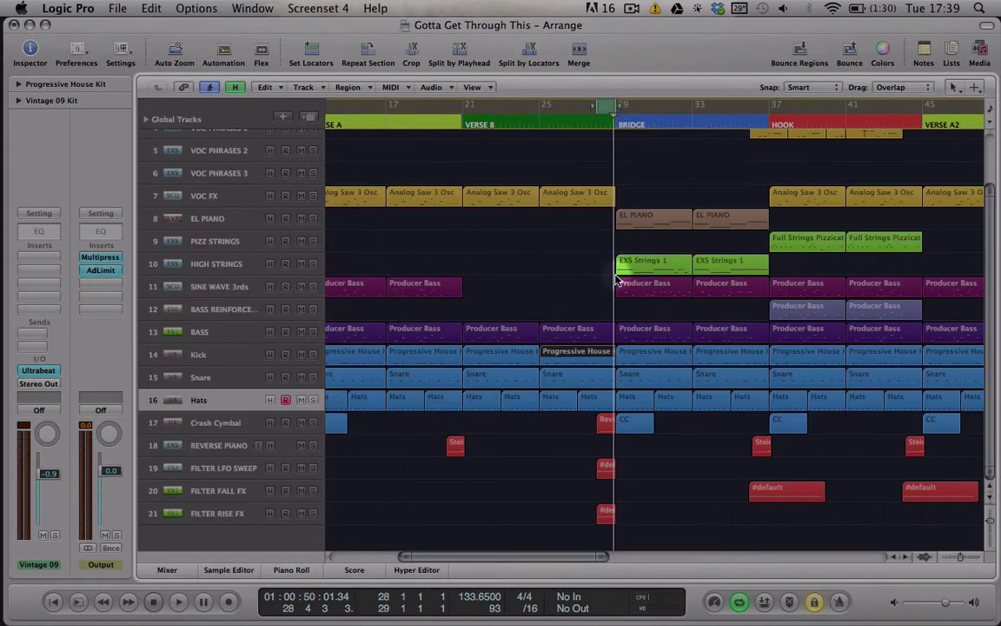
drag(991, 523, 991, 528)
key(ctrl+Right)
key(ctrl+Right)
key(ctrl+Right)
key(ctrl+Right)
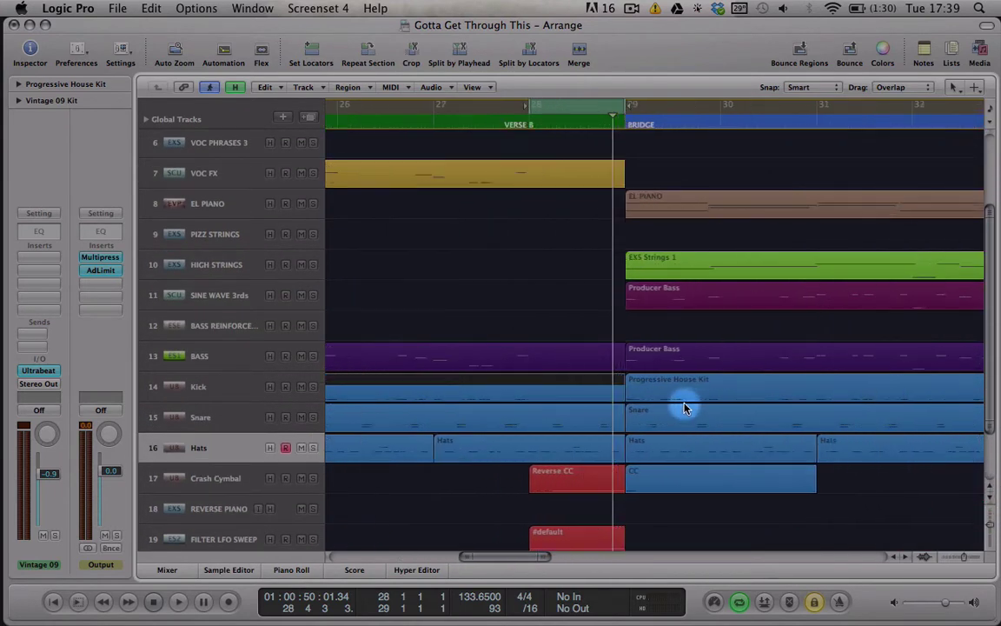
scroll(465, 479, left, 6)
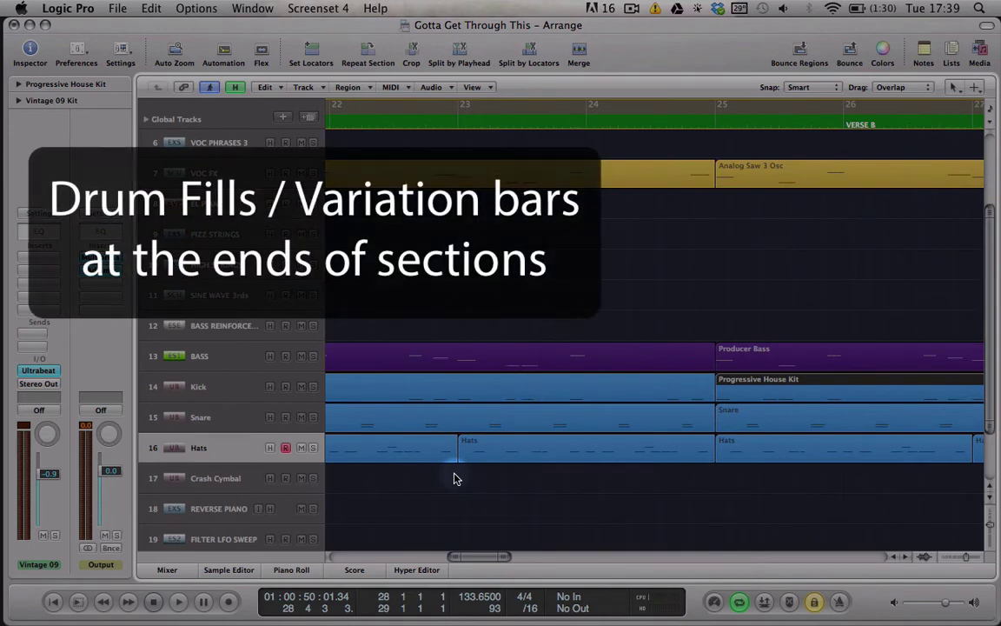
scroll(454, 479, left, 5)
scroll(451, 480, right, 8)
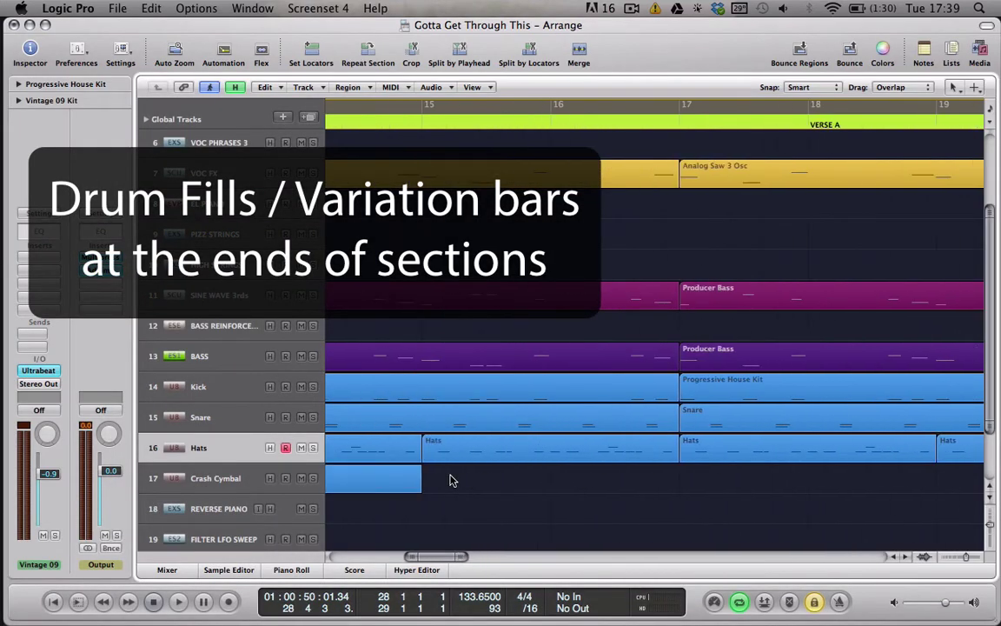
scroll(451, 480, right, 2)
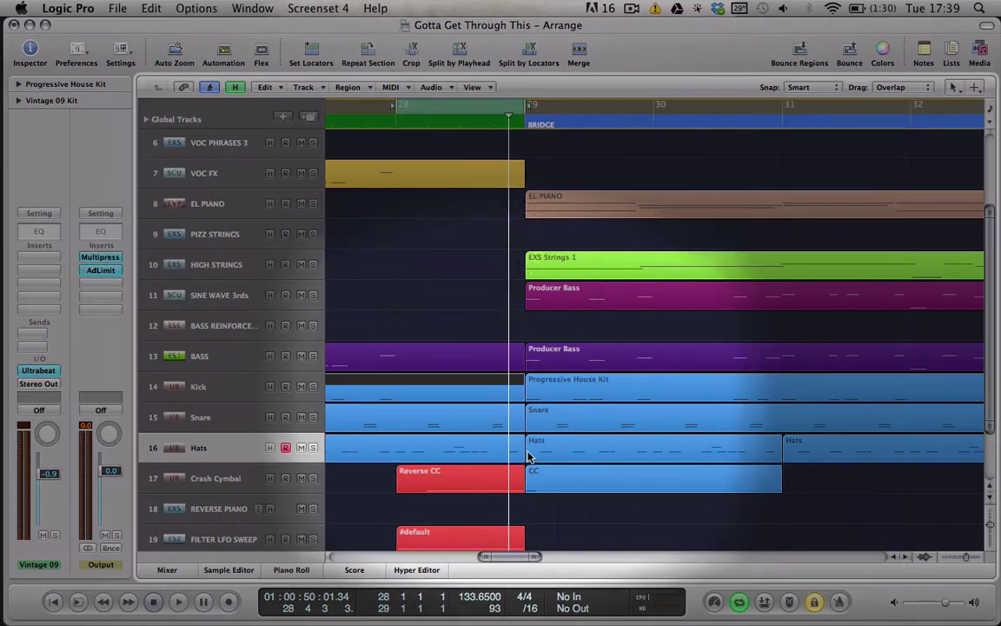
- Select the hats, snare and kick regions at the end of Verse B in turn, ending on the kick region
click(501, 448)
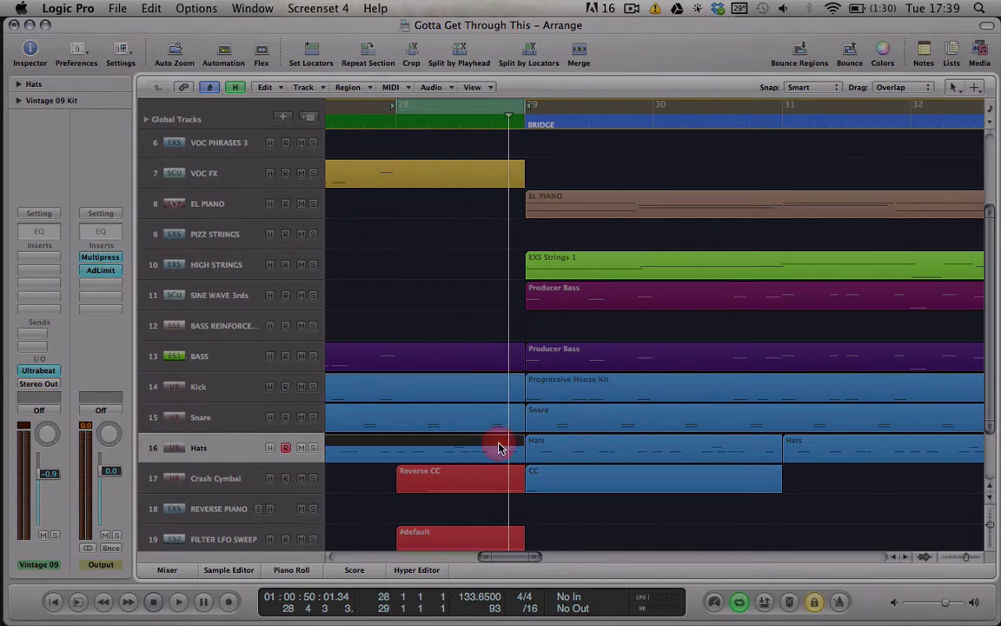
click(500, 416)
click(500, 385)
click(489, 421)
click(490, 447)
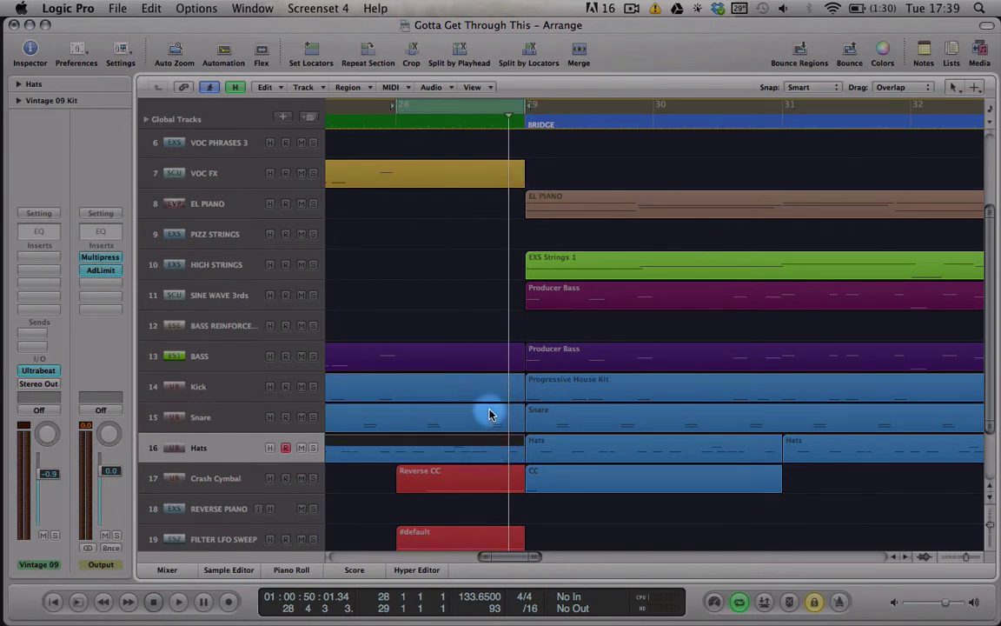
click(492, 422)
click(472, 401)
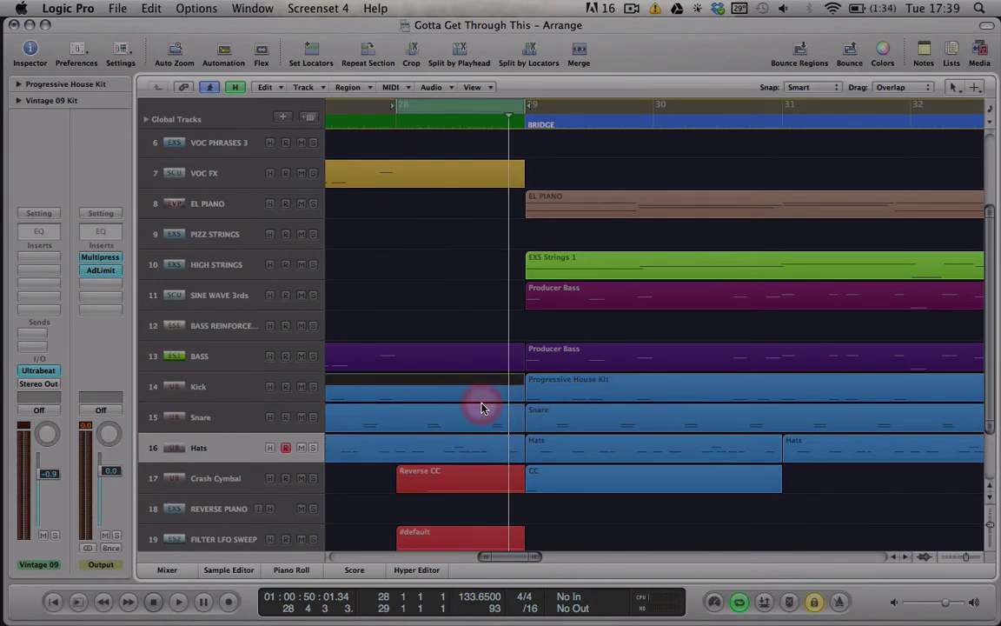
click(474, 188)
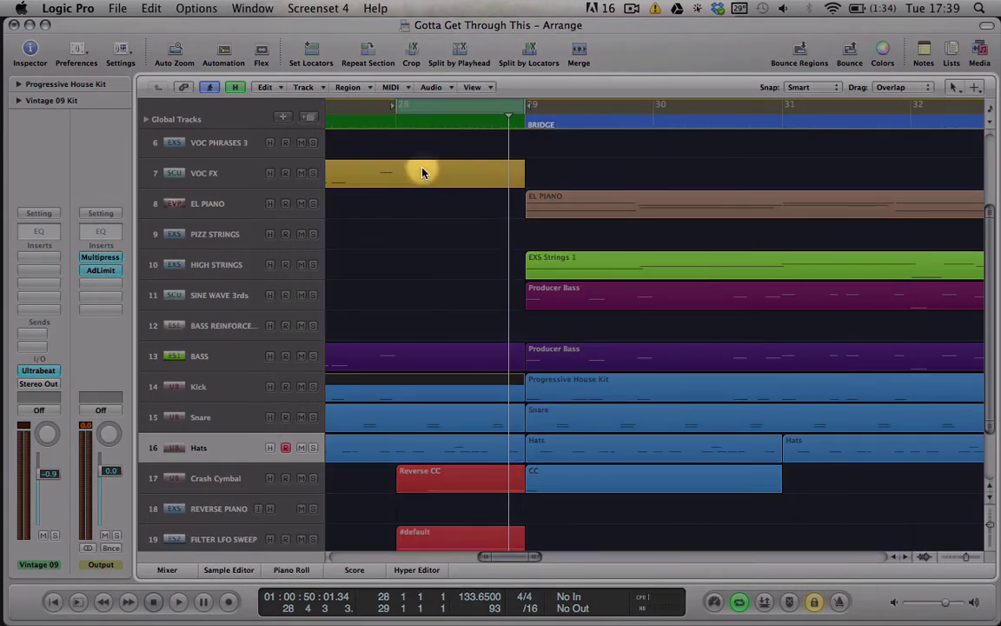
- Examine bar 28 of the last Verse B kick region in the Piano Roll, then close the editor
double_click(418, 398)
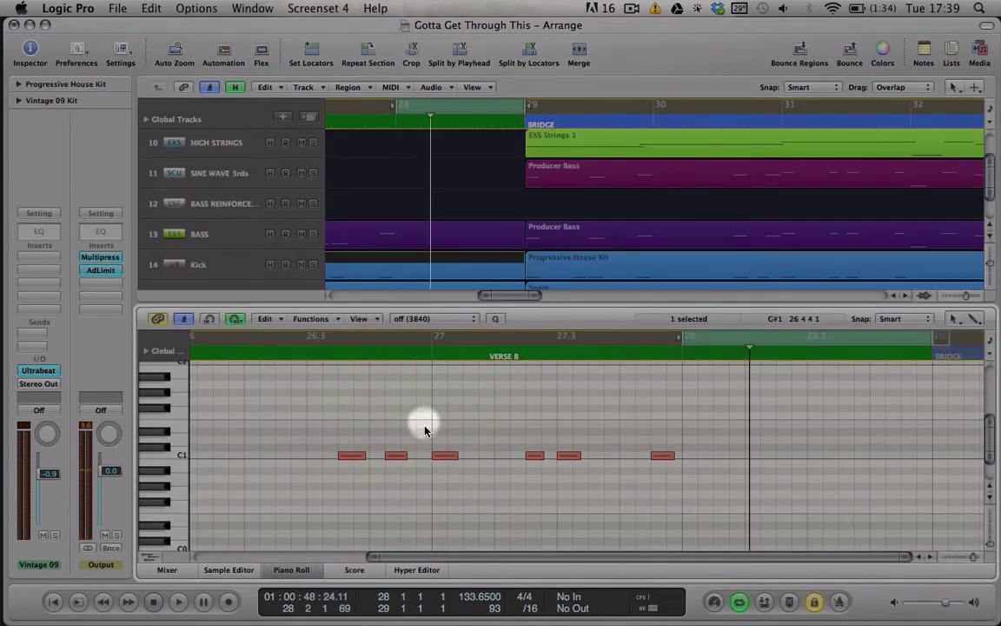
click(503, 521)
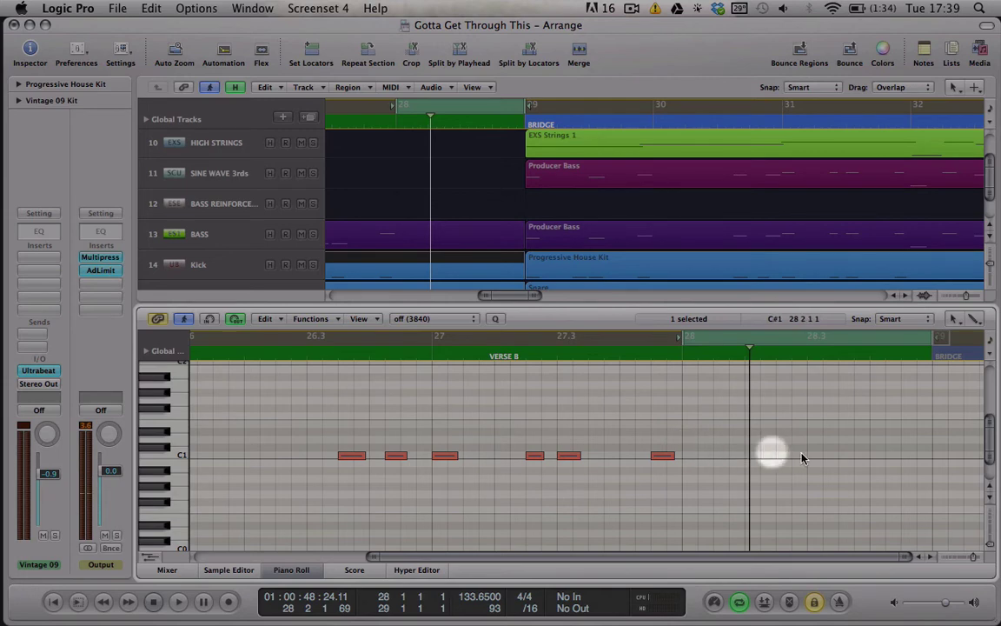
click(300, 569)
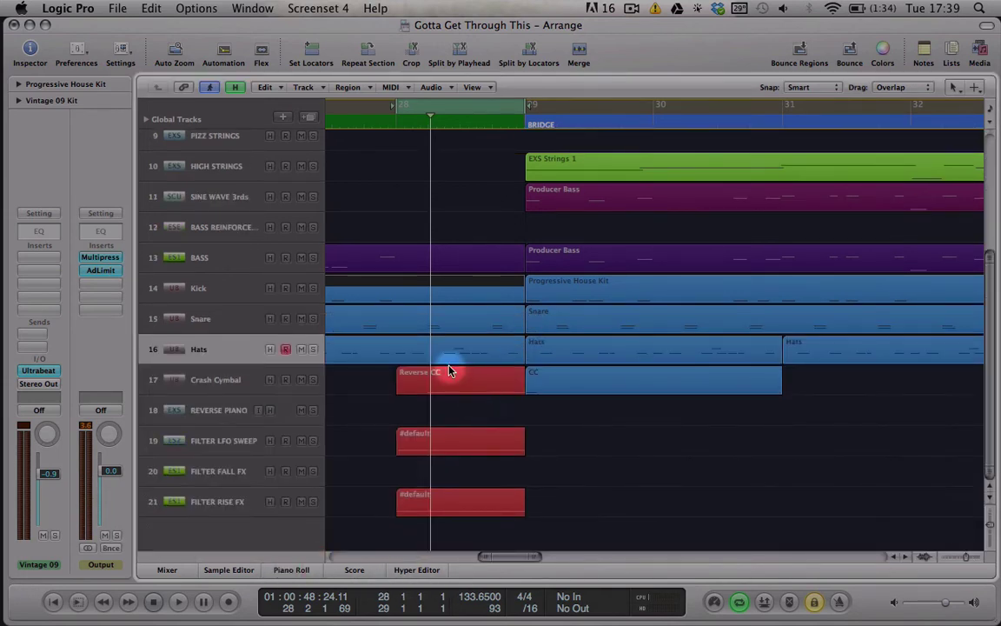
- Open the last Verse B snare region, select its four notes in bar 28 and audition the bar with the drum channel temporarily soloed
double_click(450, 327)
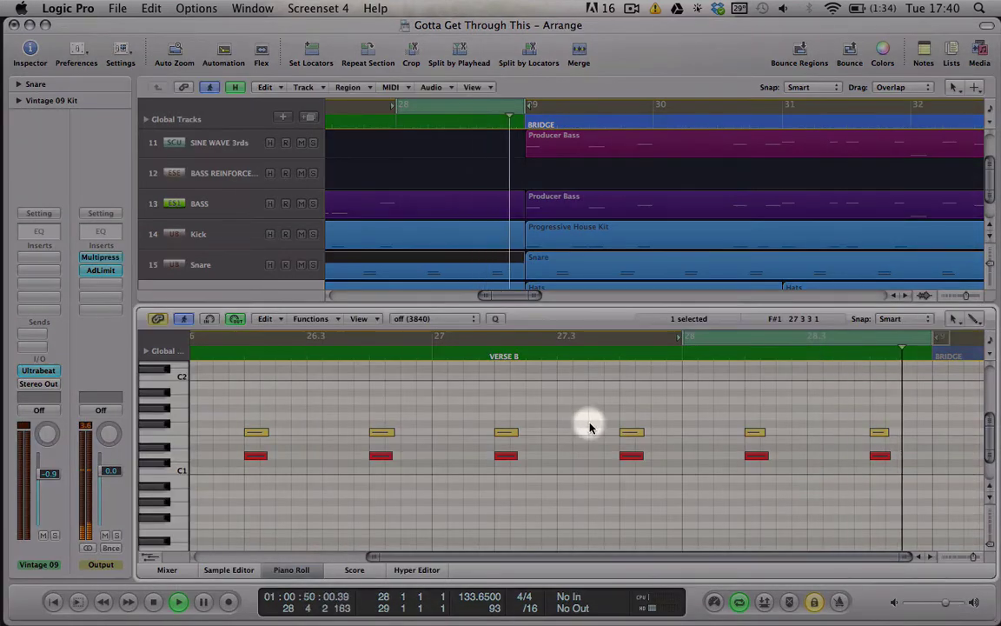
drag(742, 403, 939, 506)
click(756, 426)
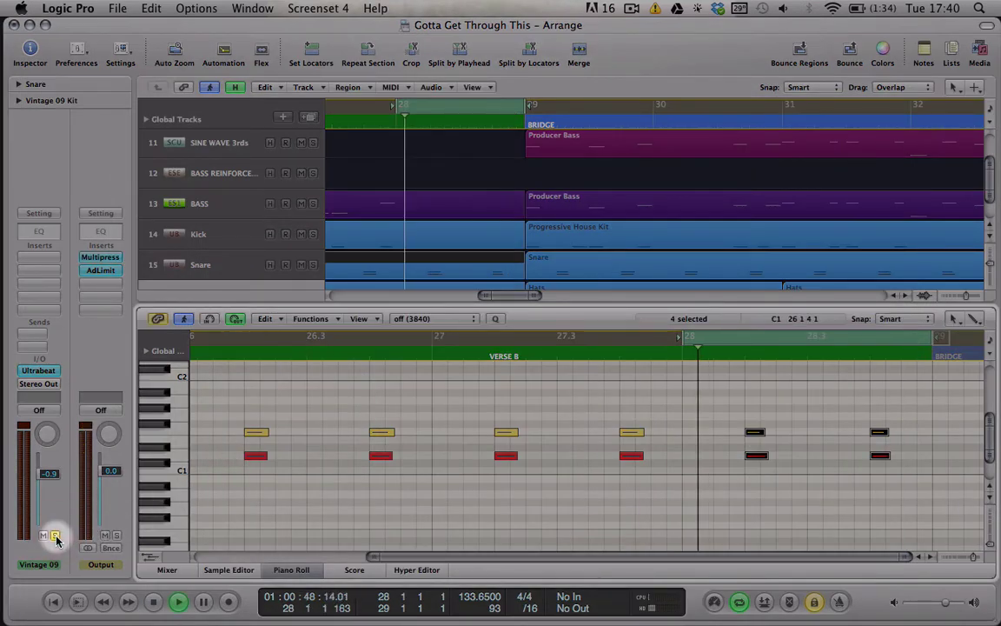
click(55, 536)
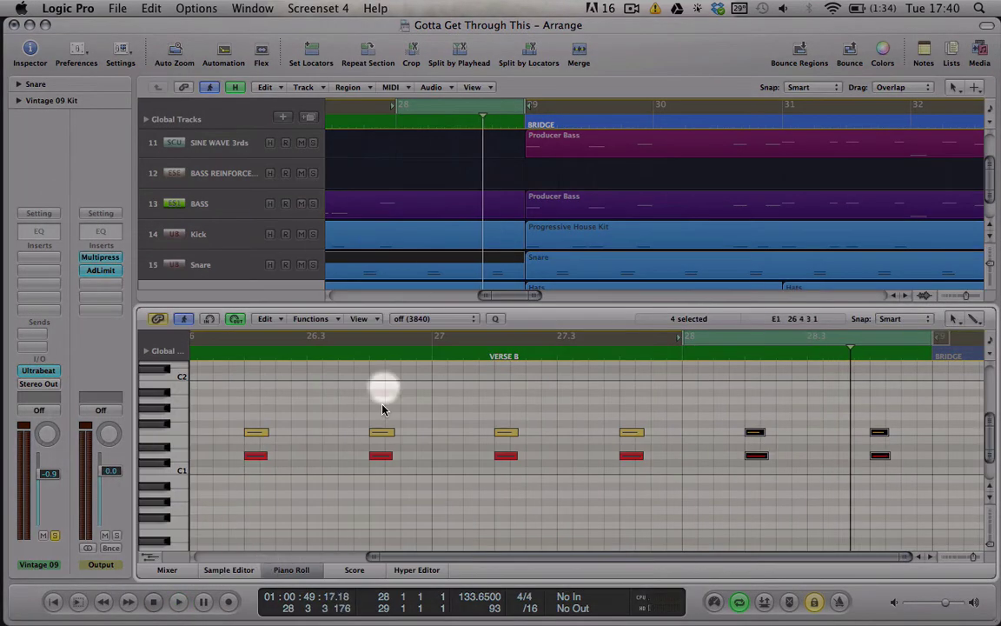
click(55, 533)
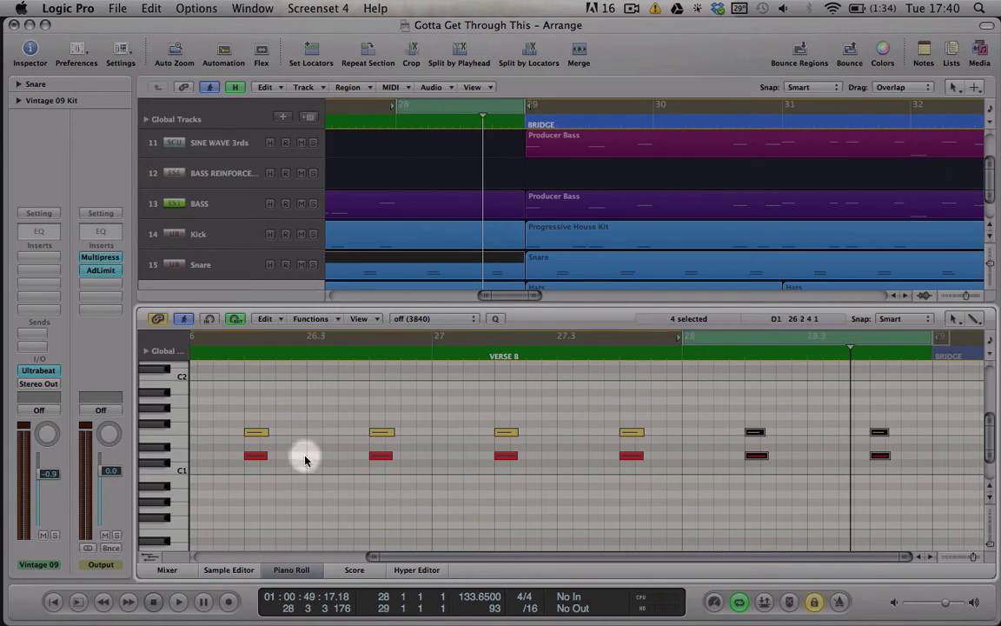
- Open the last Verse B hats region in the Piano Roll, bring all its notes into view and play bar 28
key(p)
click(396, 347)
key(p)
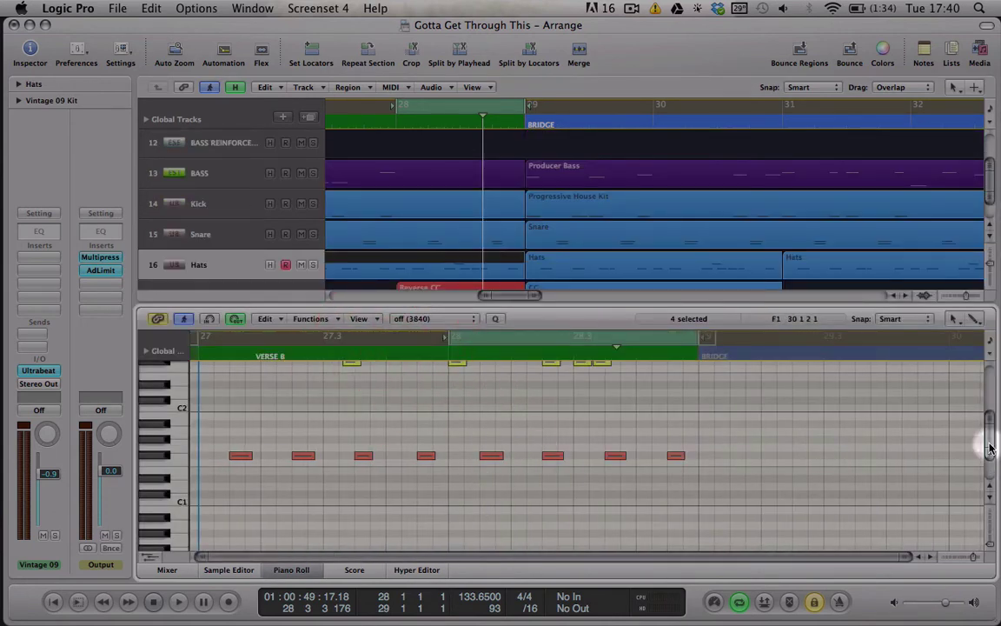
drag(990, 447, 961, 385)
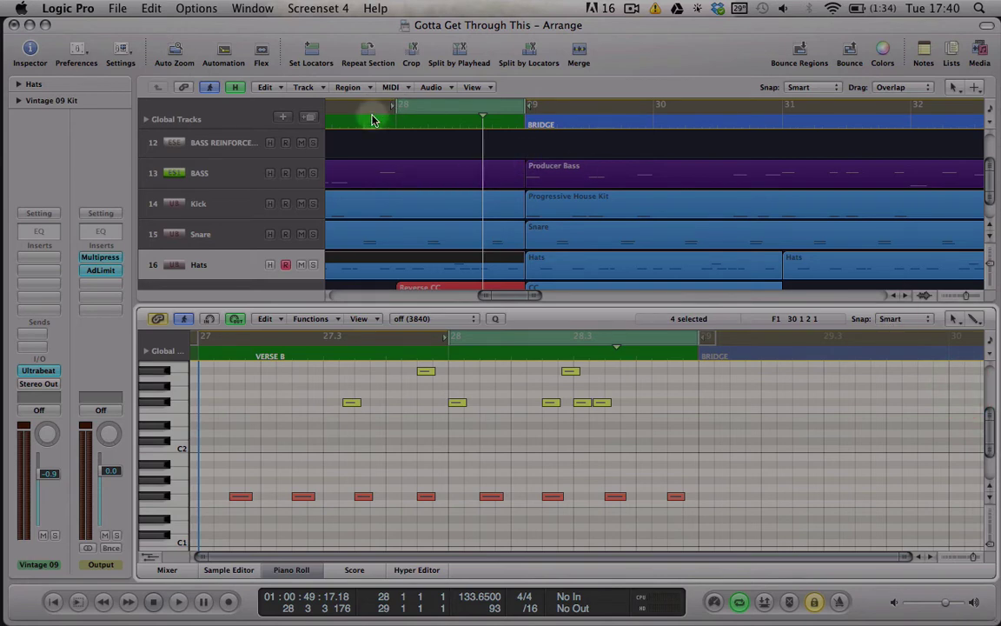
key(space)
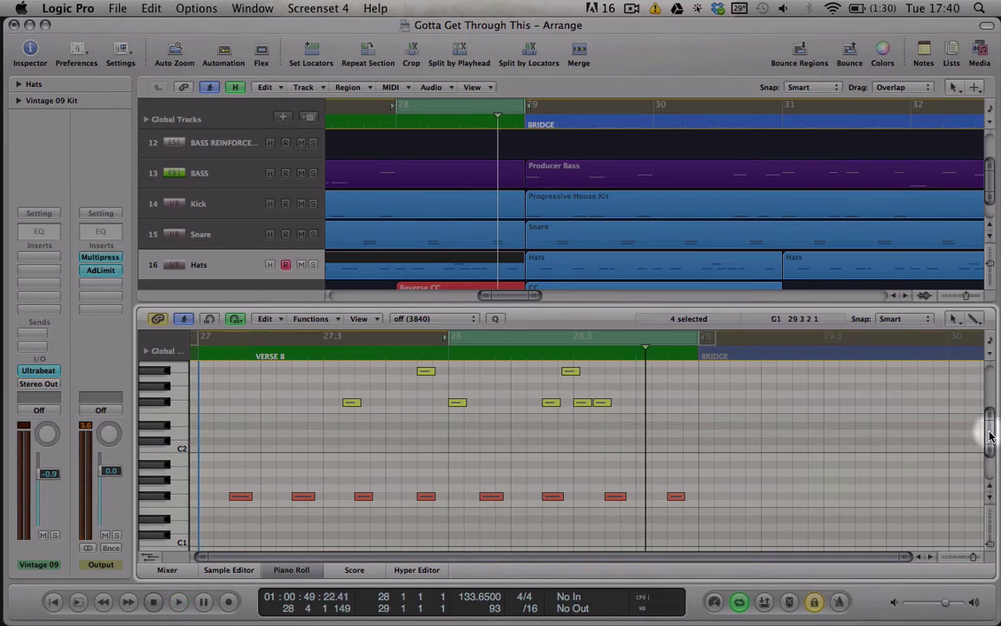
drag(992, 419, 994, 403)
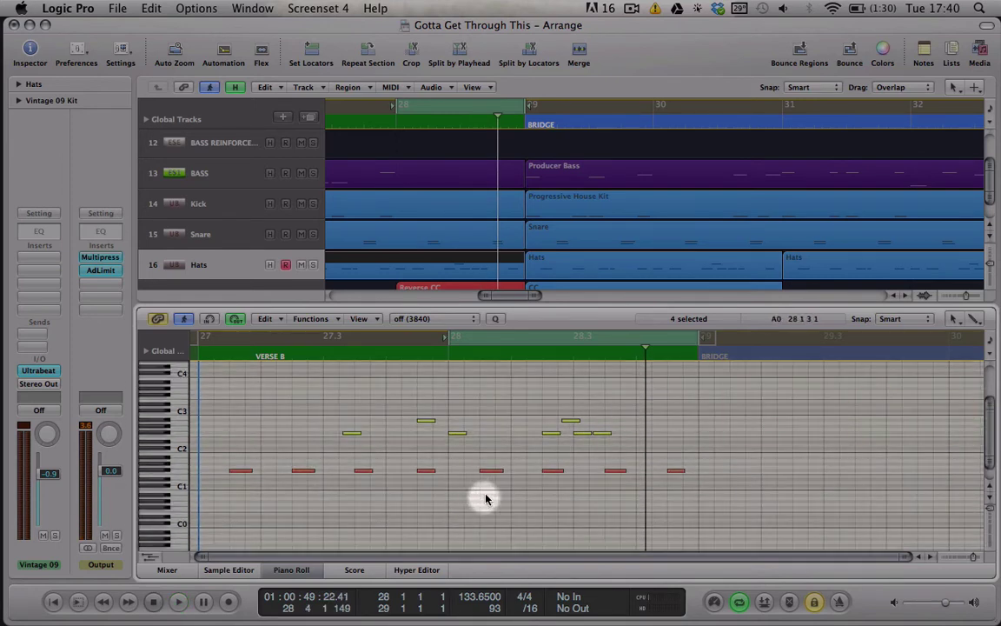
- Mute the nine hats notes in bar 28, turn cycling off and play the transition into the Bridge
drag(446, 359, 704, 513)
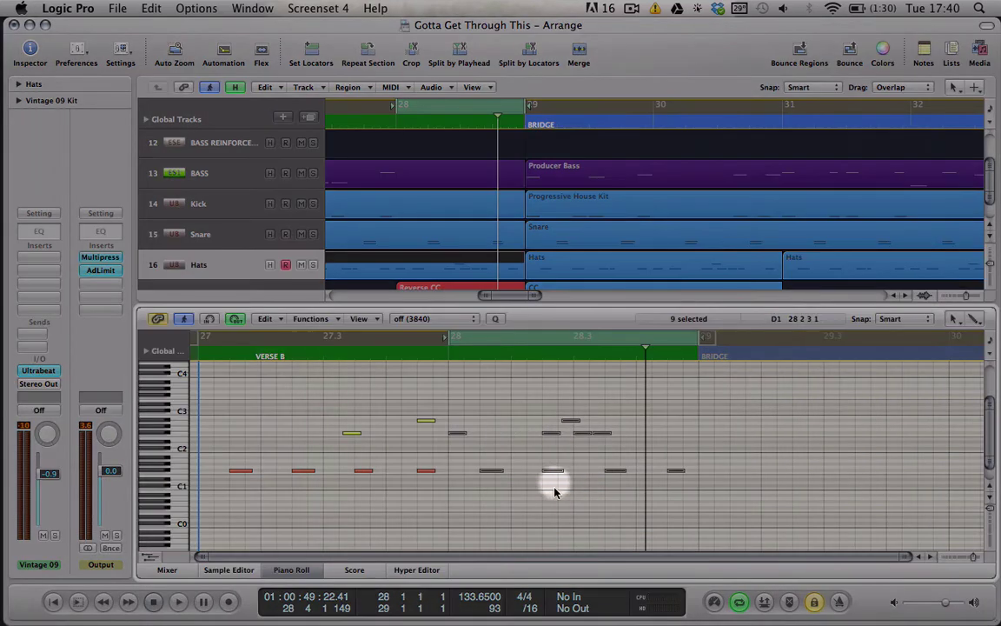
click(554, 488)
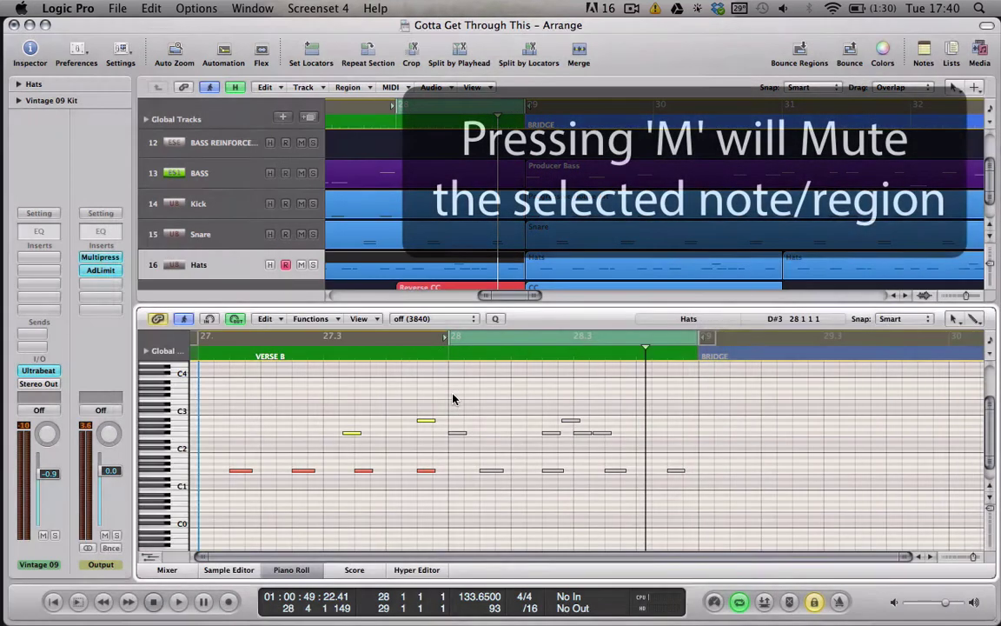
click(440, 352)
click(478, 339)
click(405, 355)
key(space)
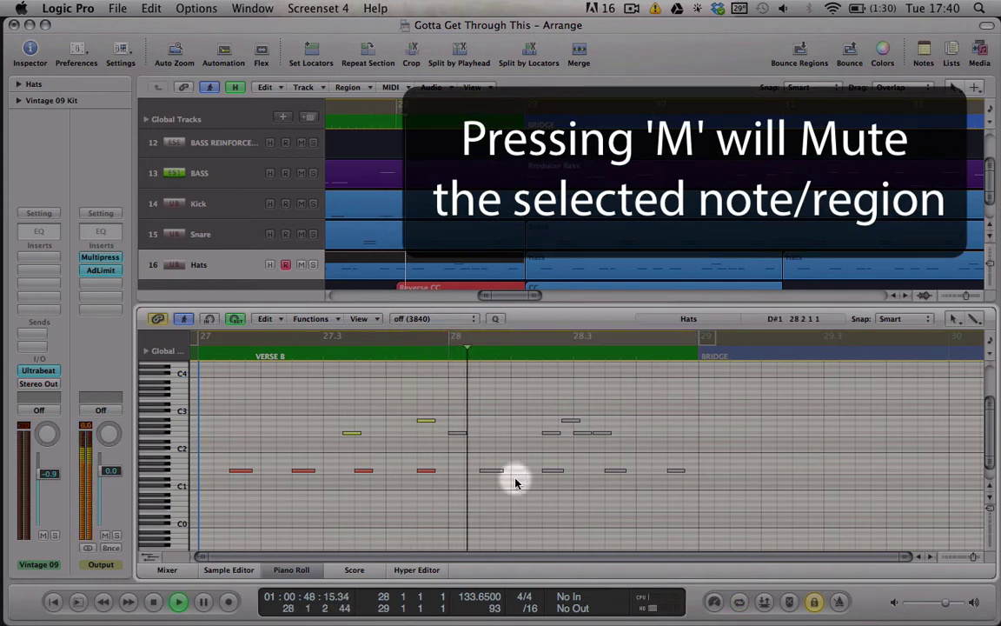
click(513, 483)
key(space)
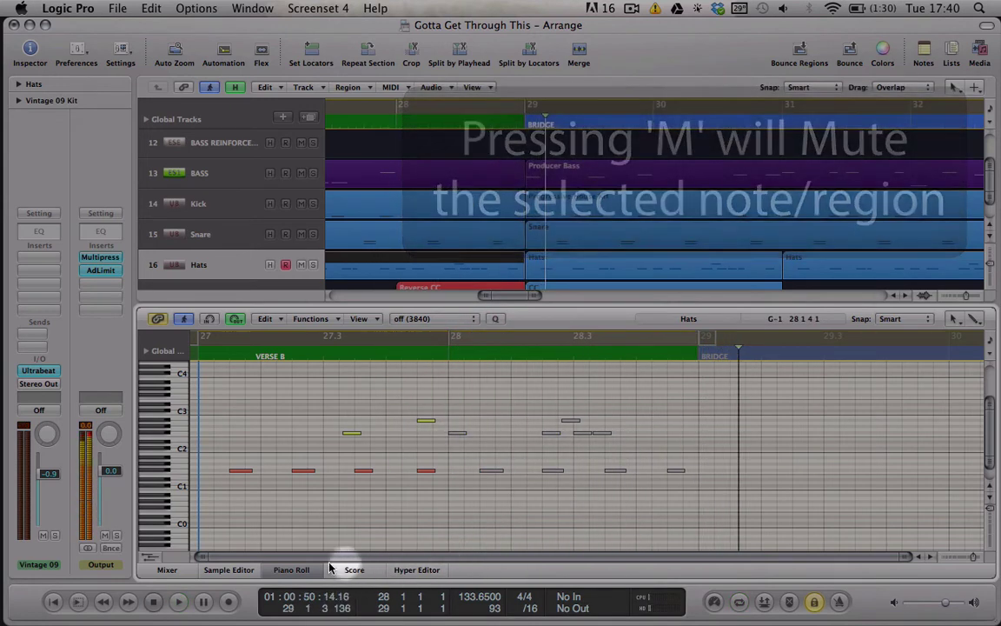
- Close the Piano Roll and set the cycle range over the Bridge, from bar 29 to bar 37
click(283, 570)
key(ctrl+Left)
key(ctrl+Left)
key(ctrl+Left)
key(ctrl+Left)
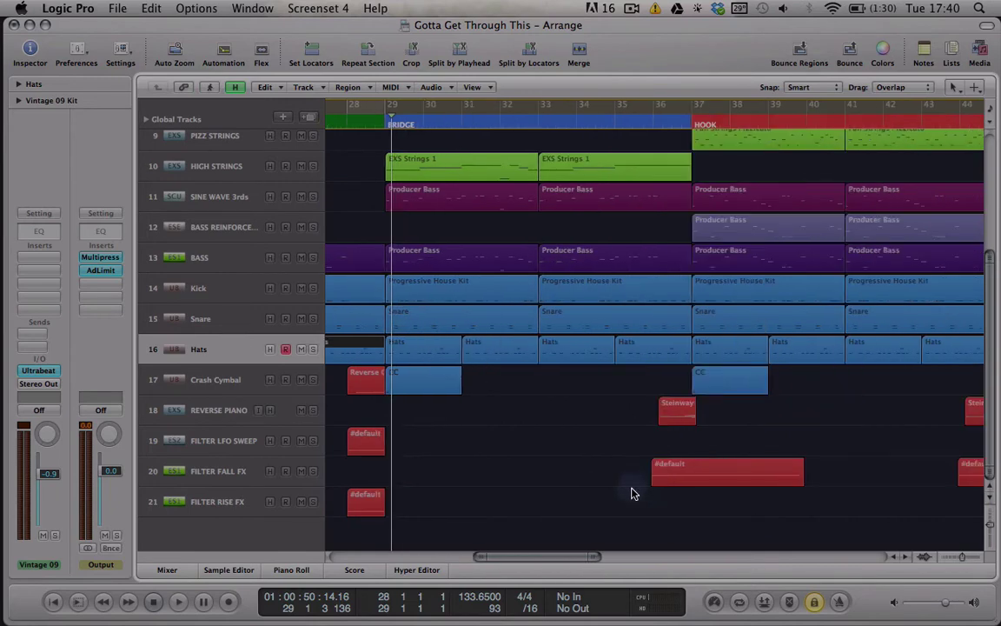
key(super+Left)
scroll(666, 374, right, 5)
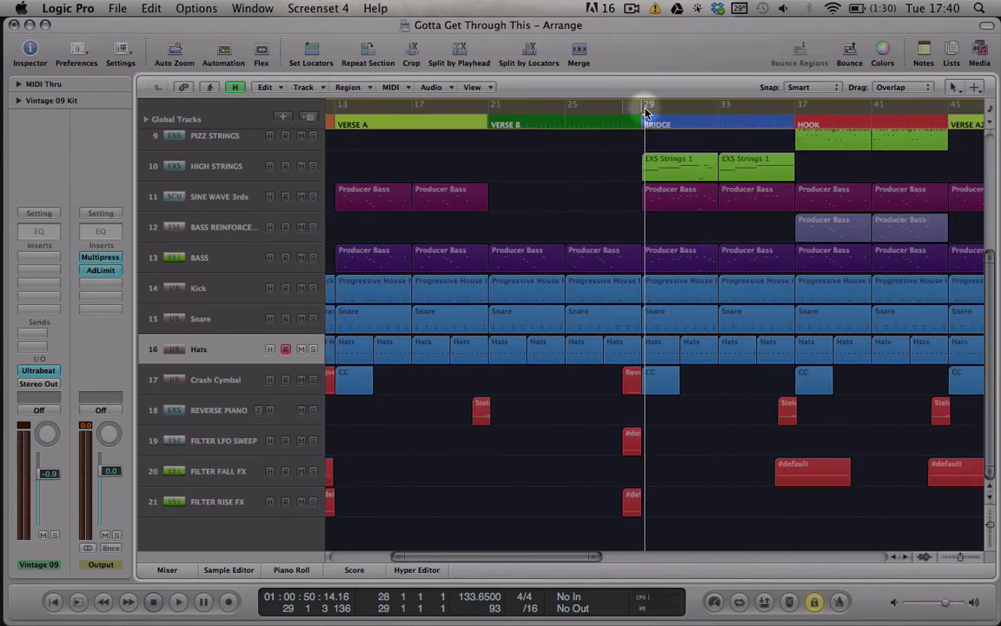
drag(644, 109, 797, 156)
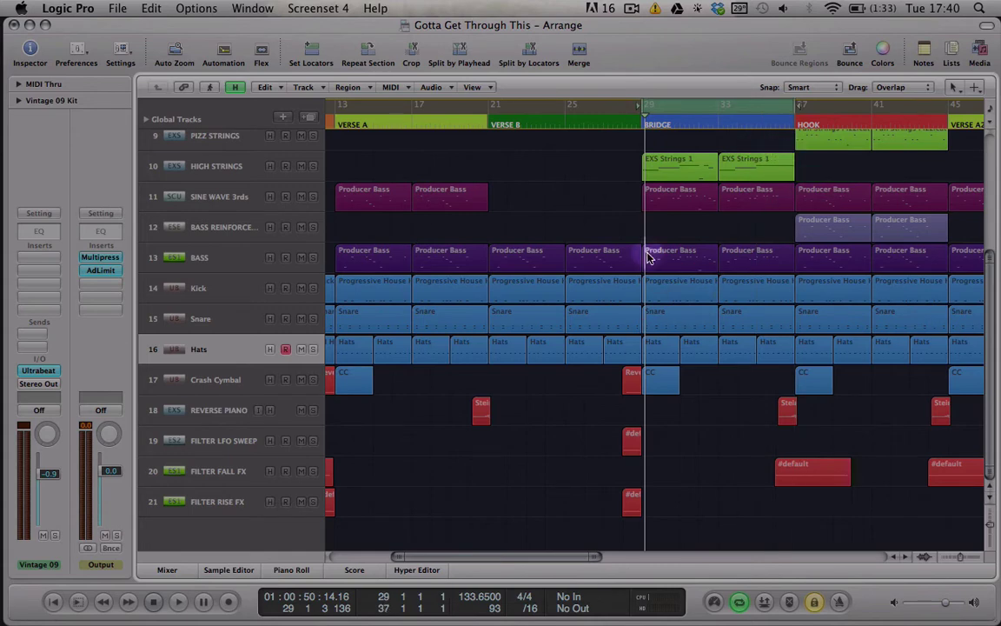
- Open the first Bridge kick region in the Piano Roll, play back its pattern and close the editor
double_click(675, 290)
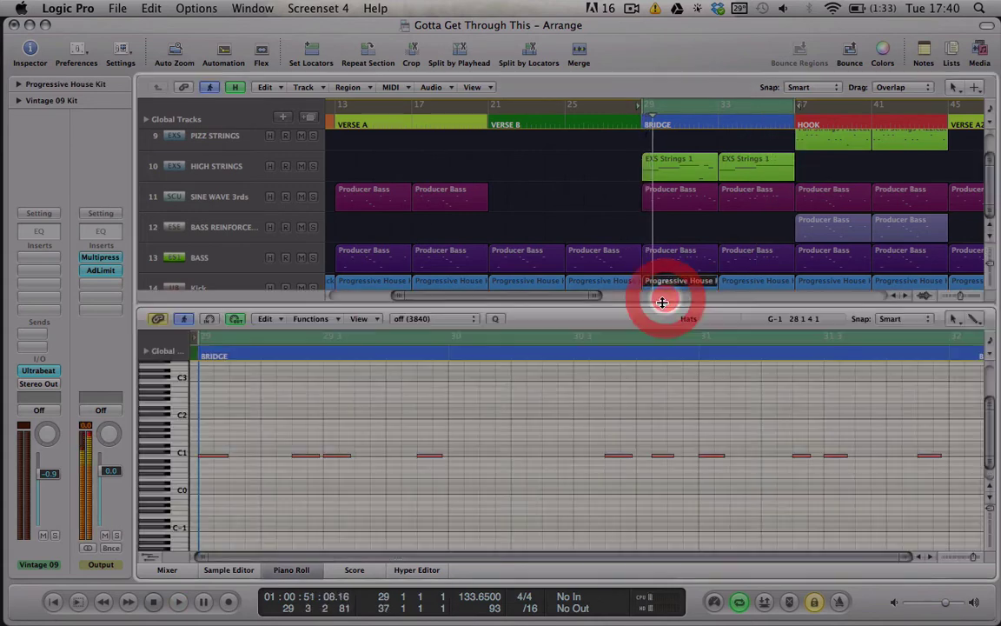
key(space)
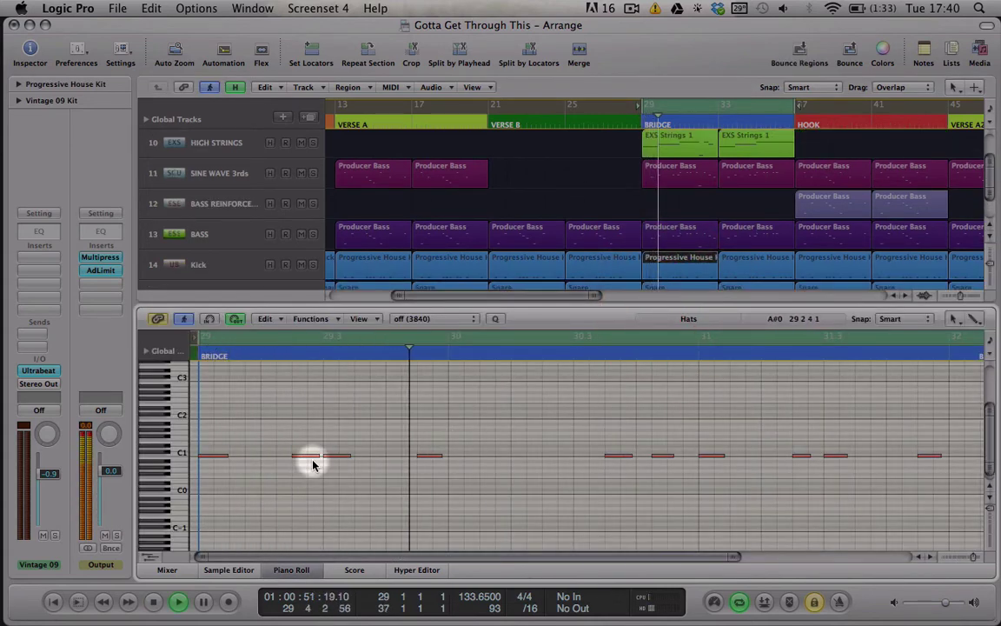
key(space)
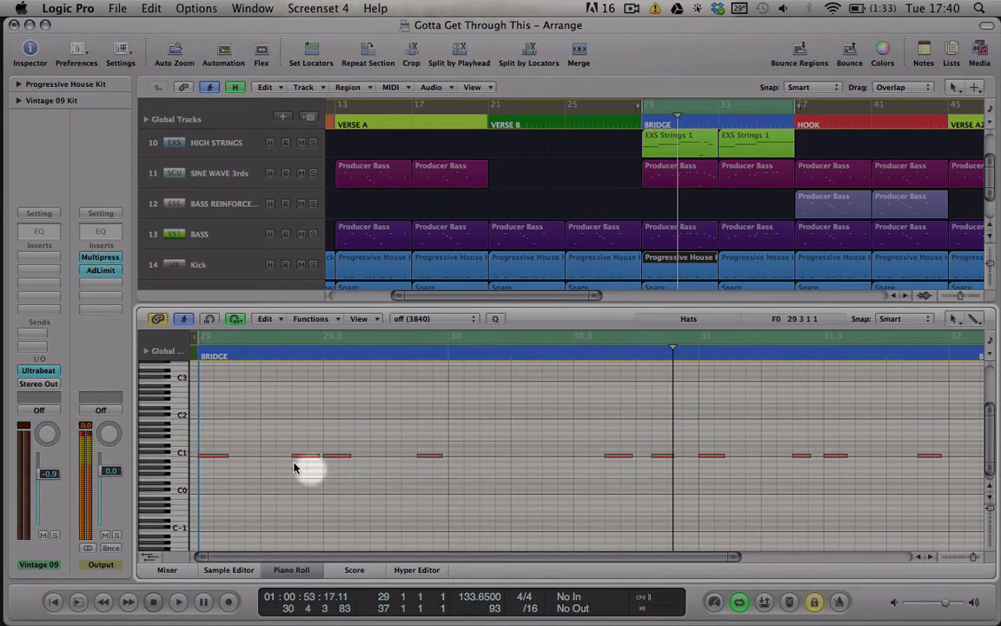
drag(296, 429, 312, 520)
click(292, 570)
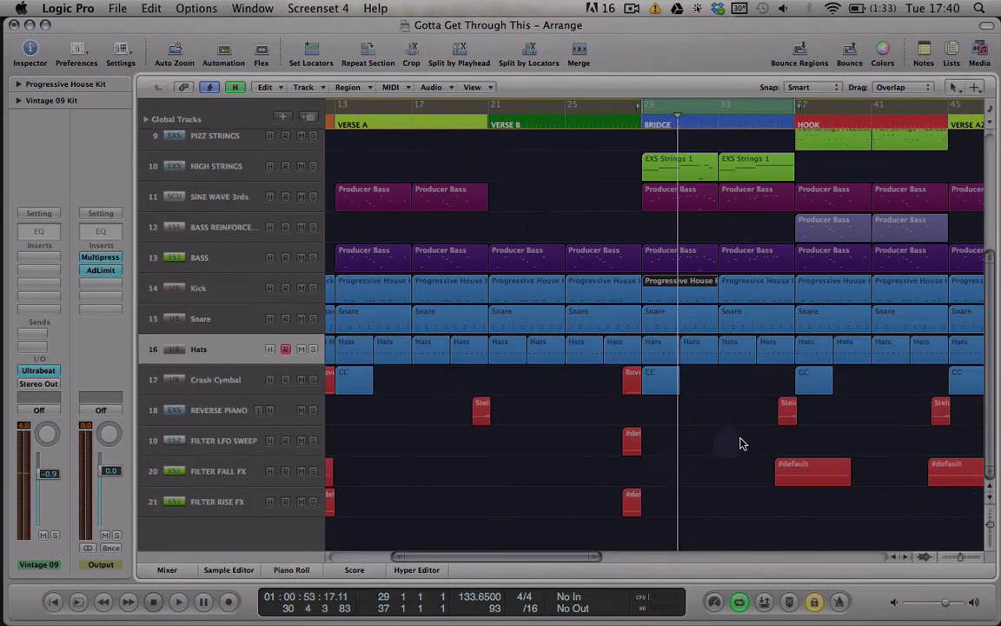
- Examine the first Verse B kick region in the Piano Roll and close the editor again
click(687, 286)
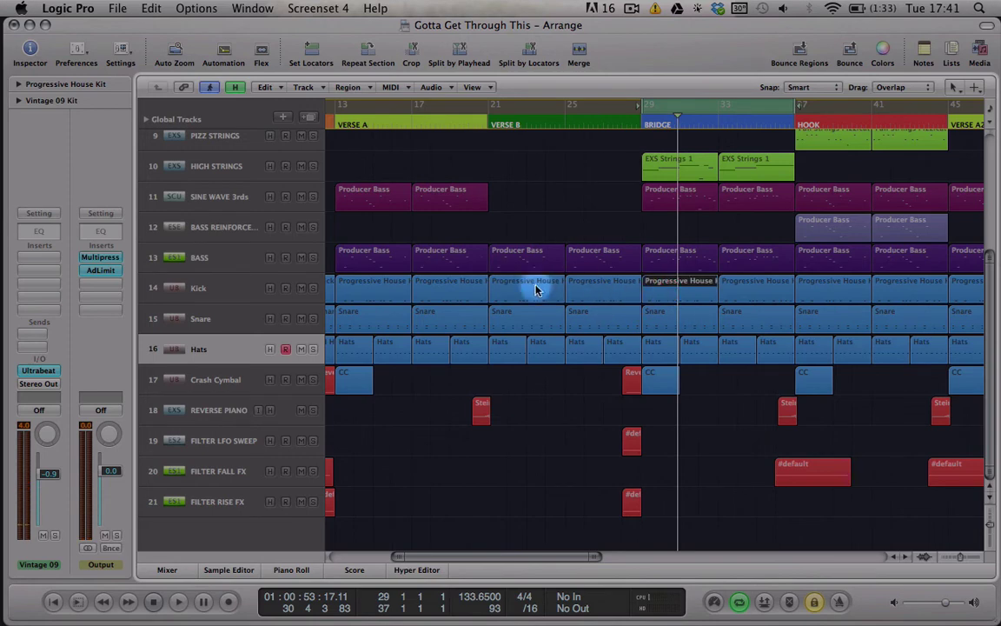
click(510, 126)
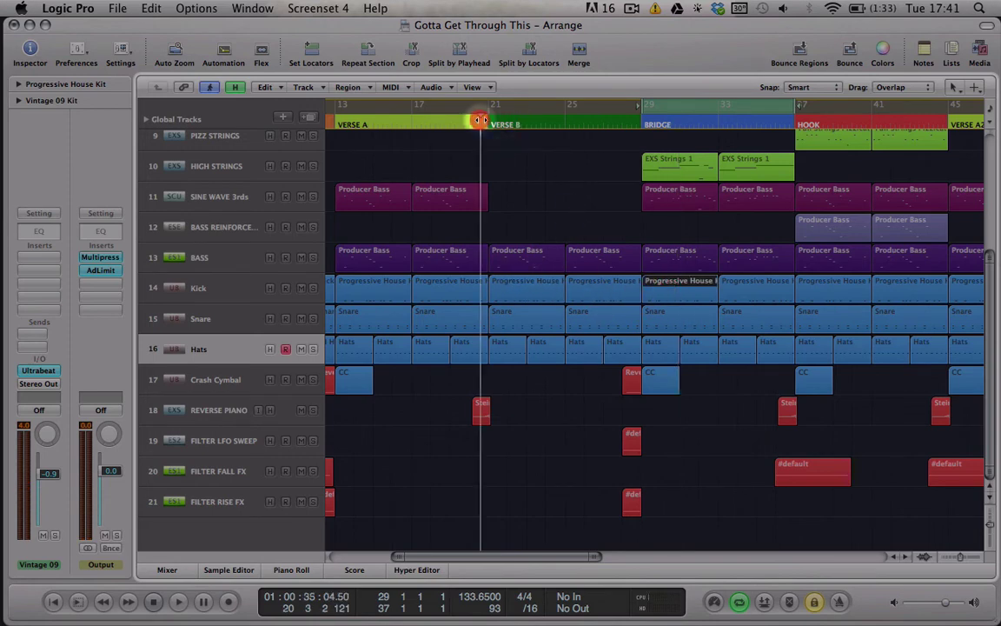
double_click(540, 297)
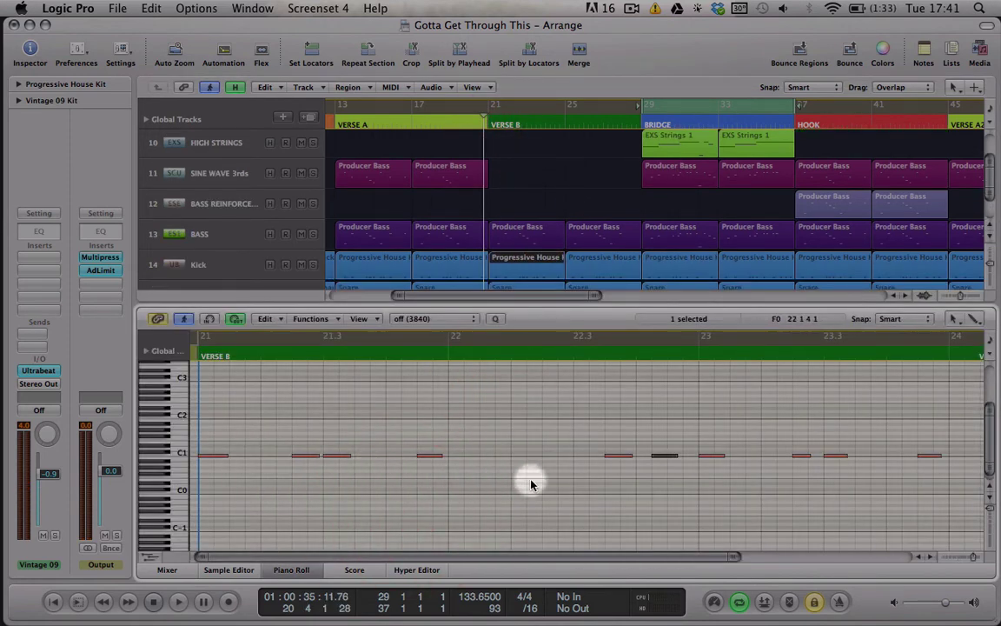
click(294, 572)
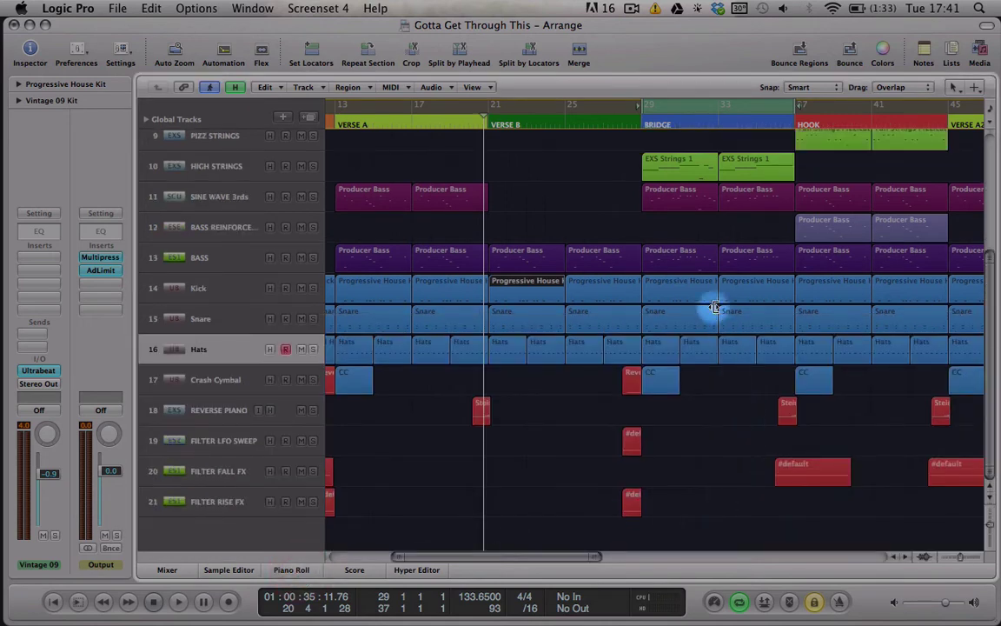
- Turn cycling off and play the end of the Bridge from bar 35 towards the Hook
click(662, 350)
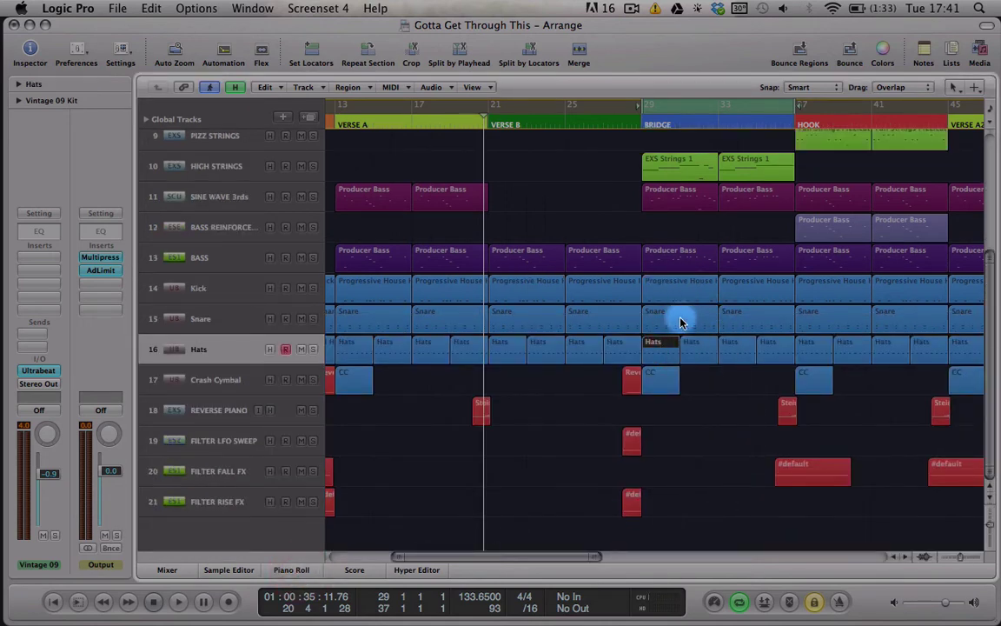
click(734, 321)
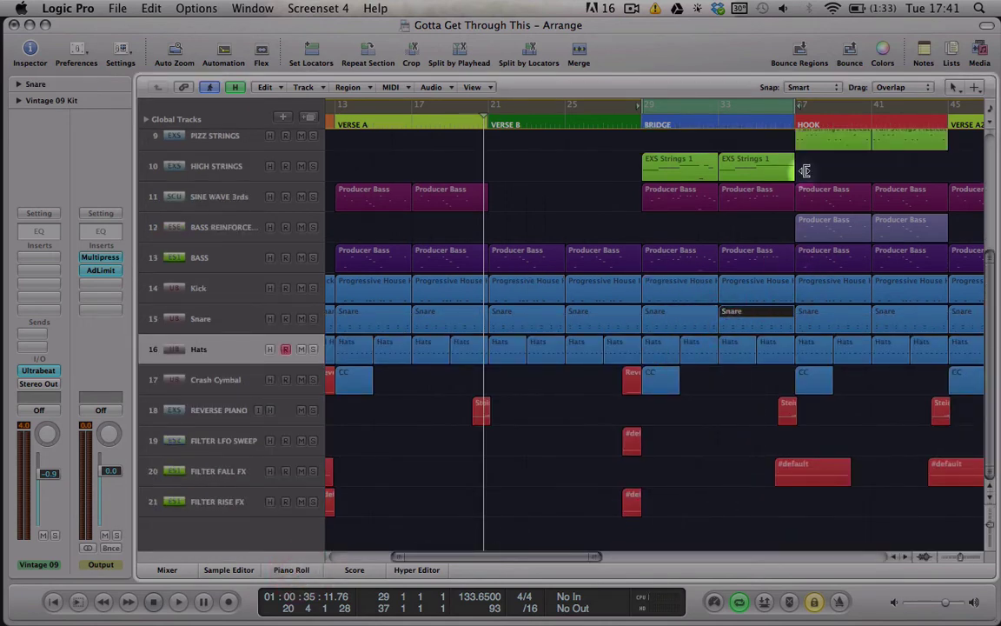
click(769, 129)
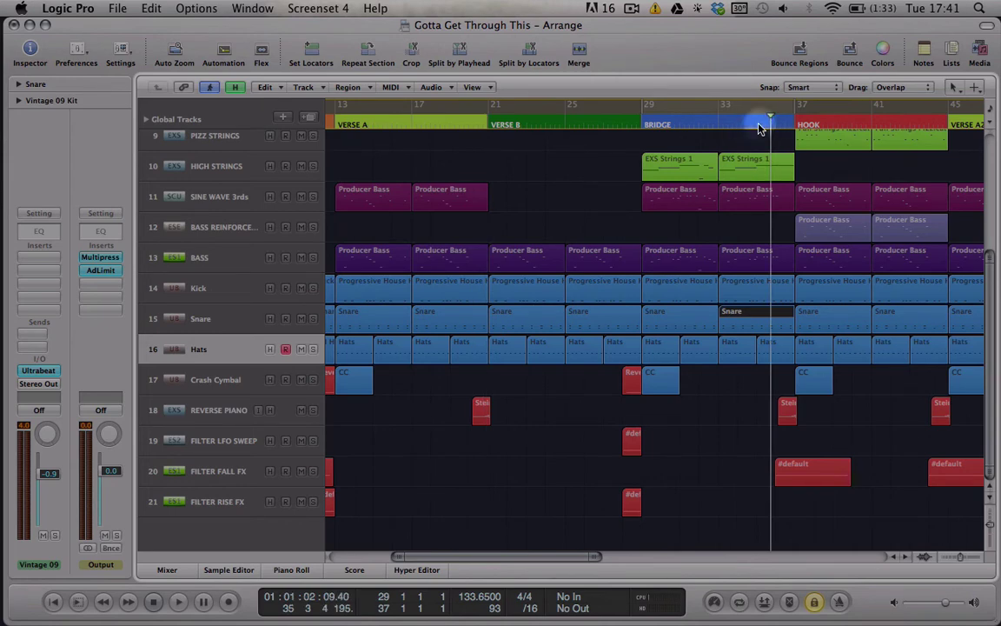
key(space)
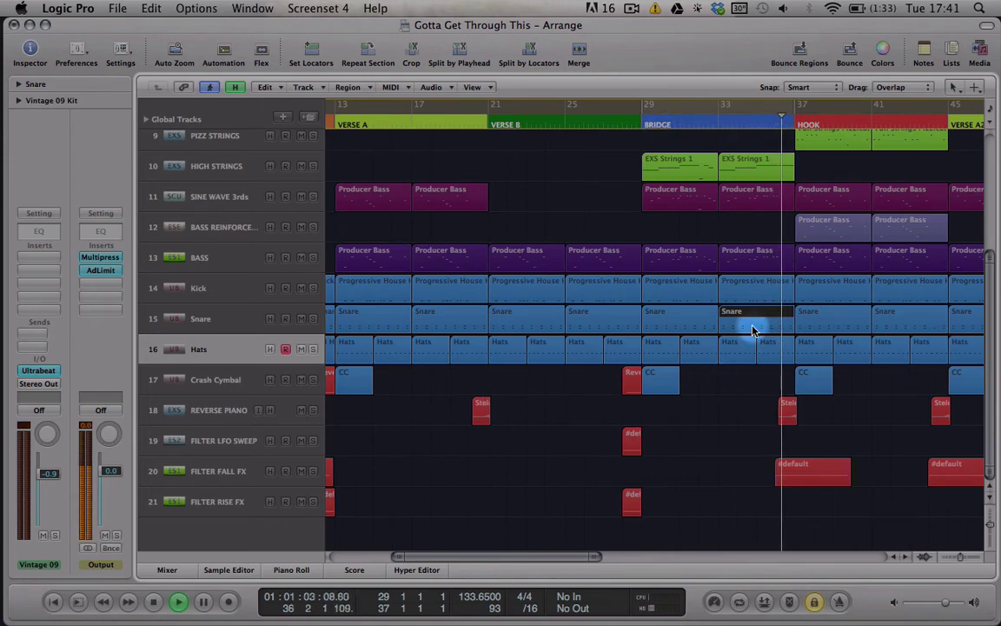
key(space)
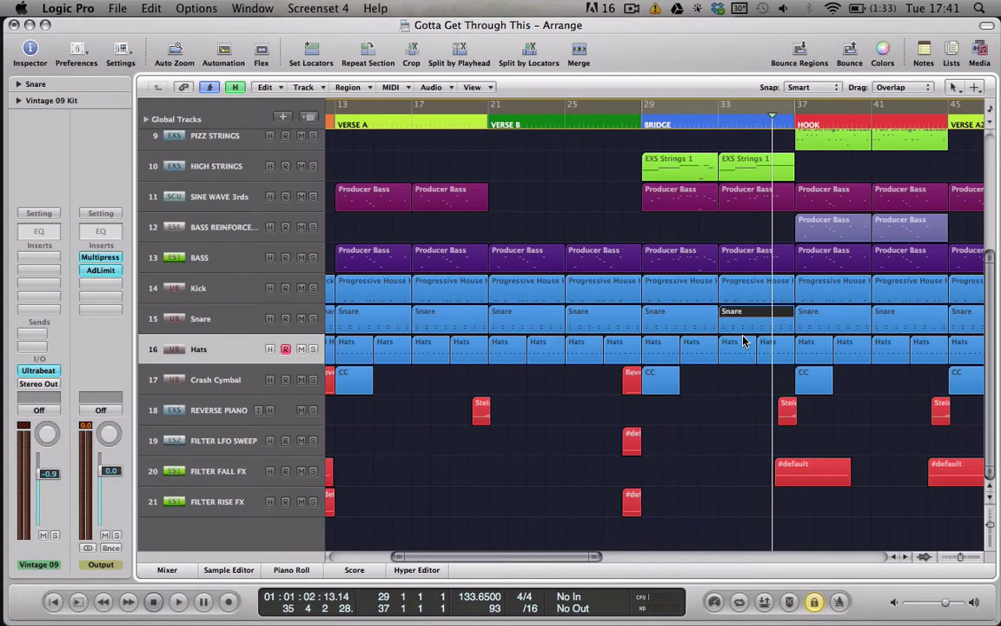
key(space)
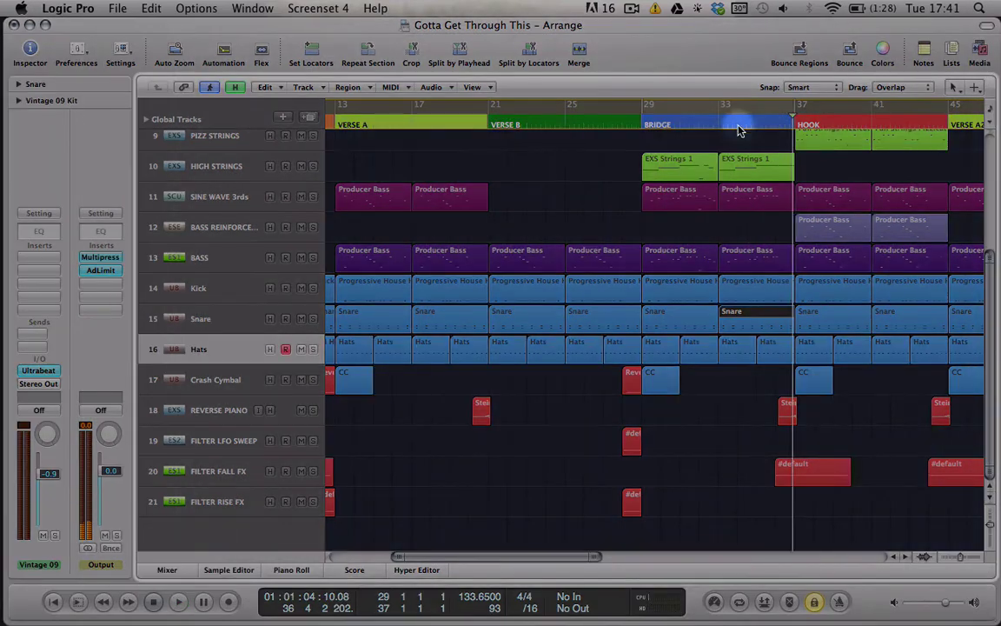
- Open the second Bridge snare region in the Piano Roll and play it from bar 34 to the end of bar 36
click(753, 128)
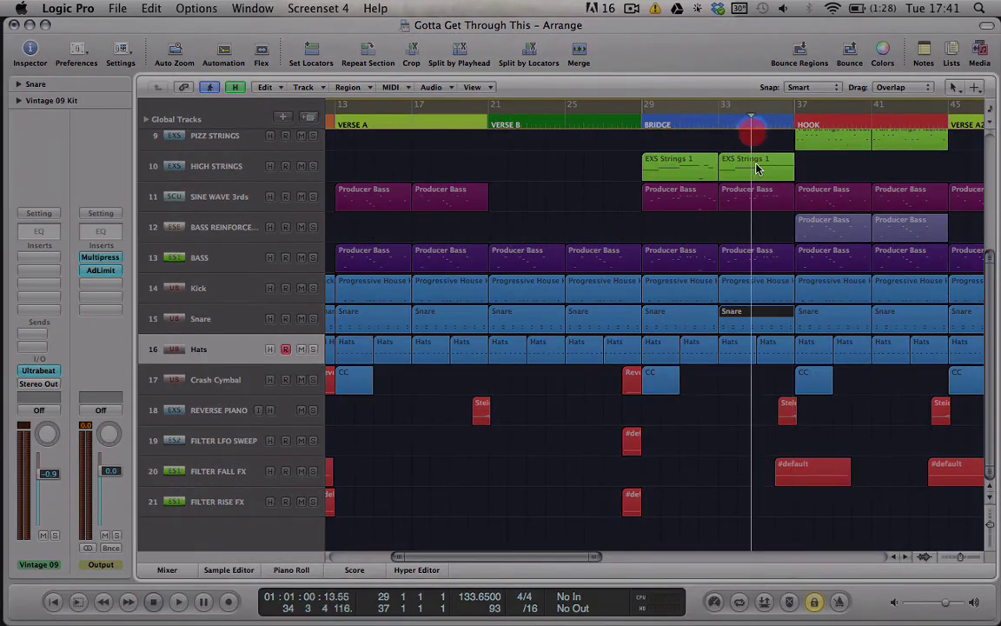
double_click(771, 325)
click(565, 446)
key(space)
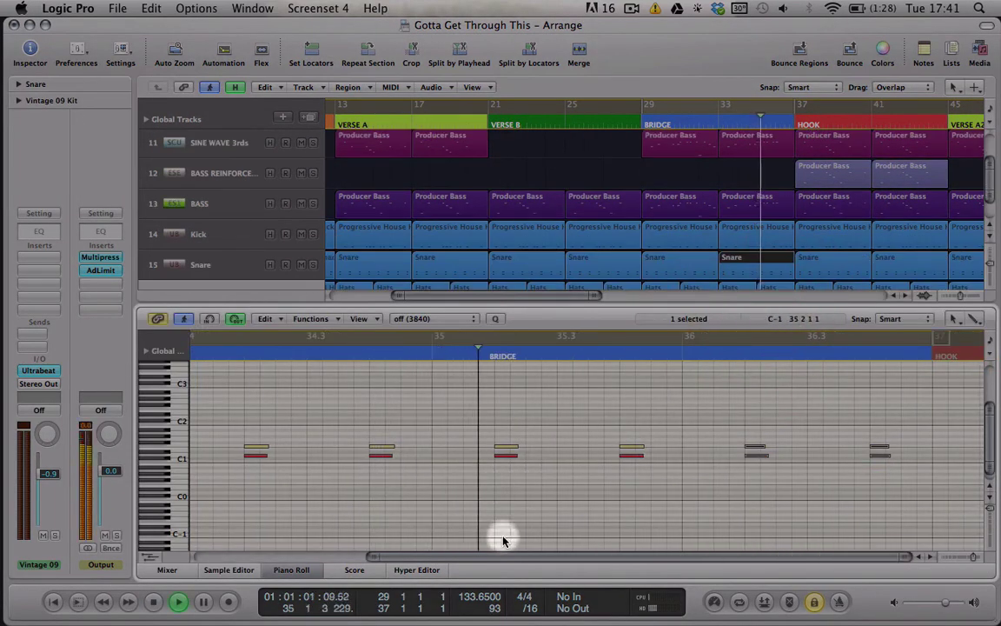
click(681, 539)
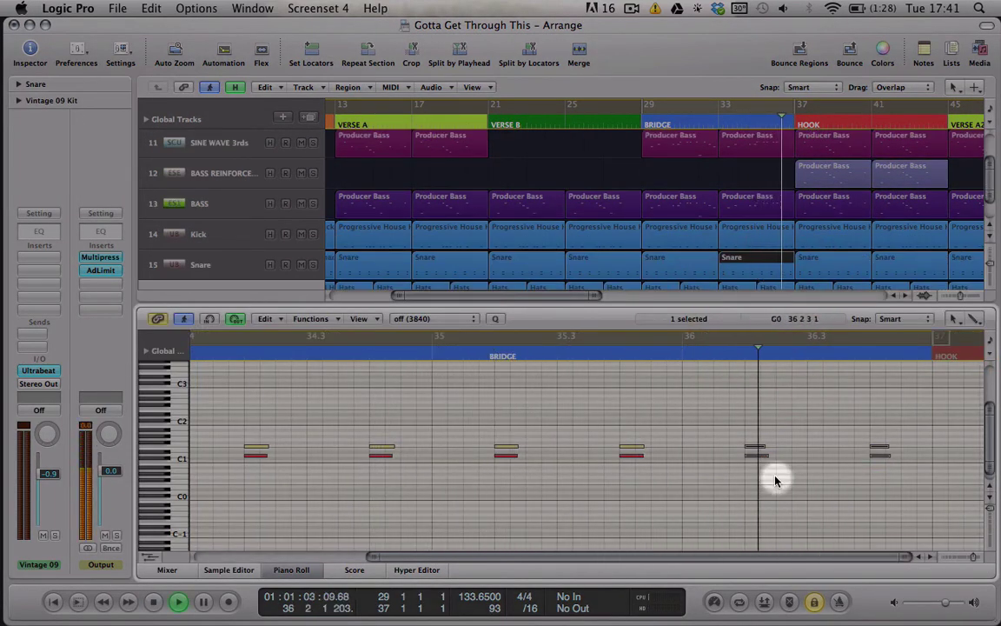
click(841, 471)
key(space)
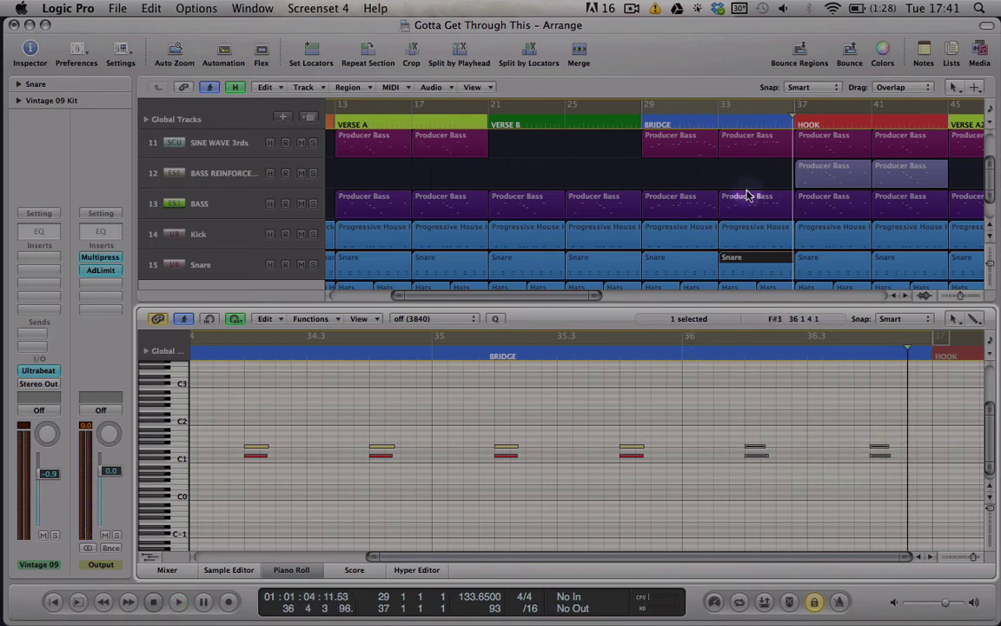
- Mute the nine notes in bar 36 of the last Bridge hats region, play the result and close the Piano Roll
click(769, 287)
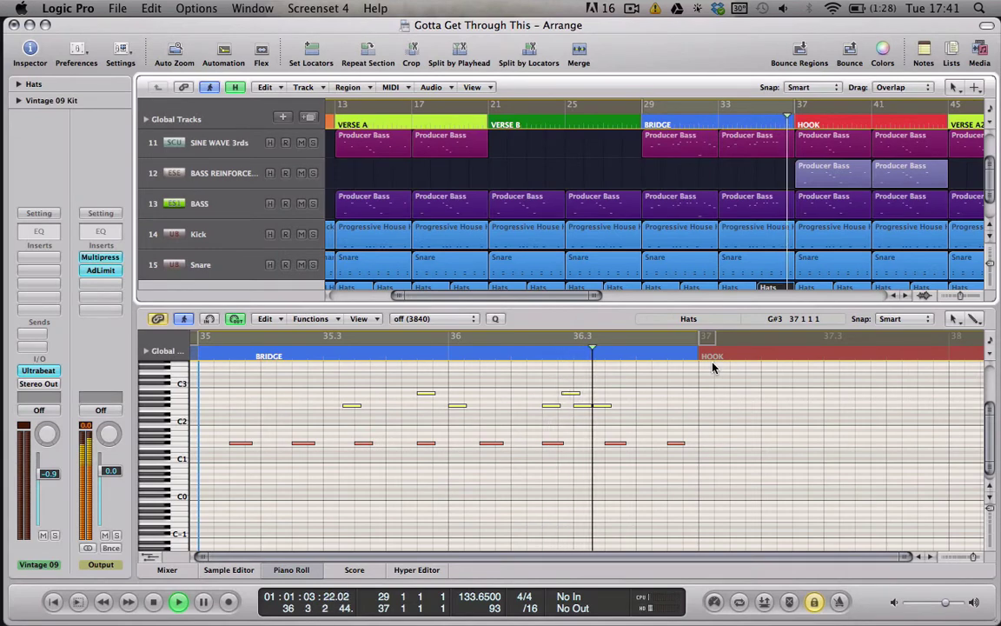
click(676, 443)
key(space)
key(Escape)
click(520, 484)
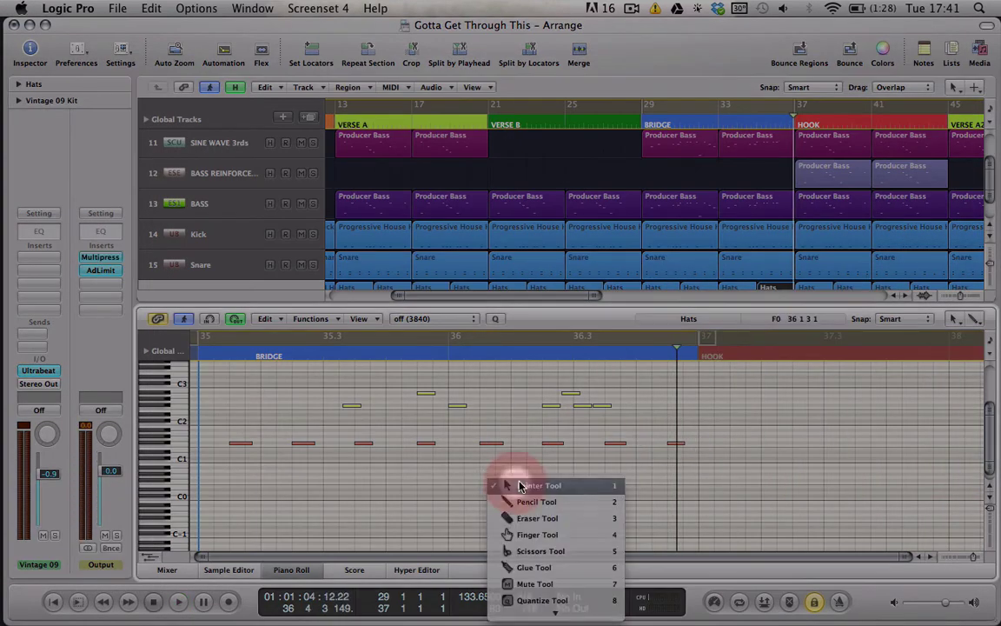
drag(446, 369, 633, 415)
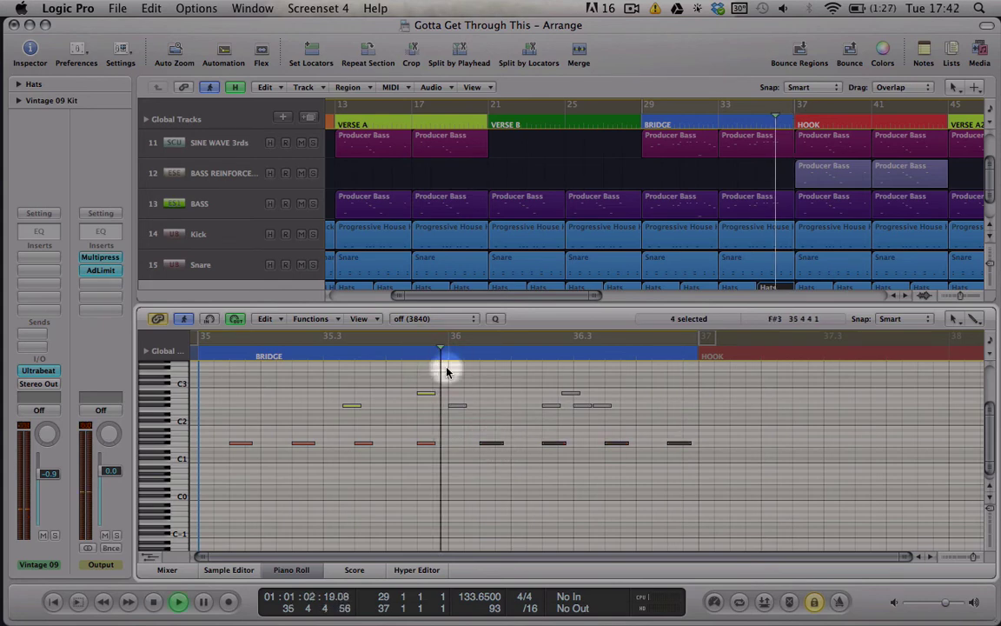
click(292, 570)
- Open the second Bridge kick region in the Piano Roll and select the four kick notes in bar 36
double_click(755, 292)
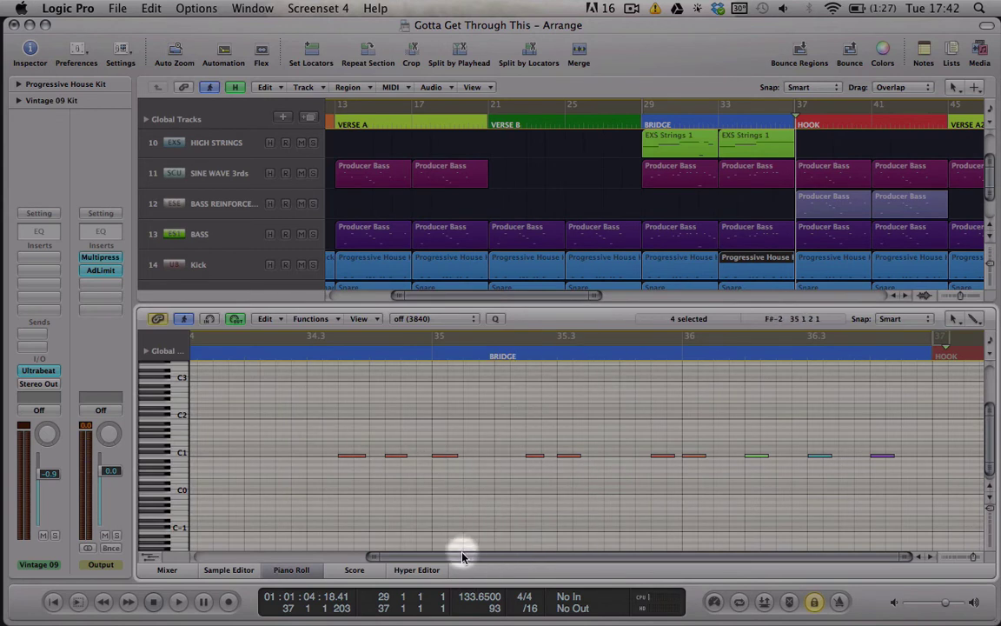
drag(715, 434, 704, 483)
mouse_move(774, 435)
mouse_down()
mouse_move(760, 449)
mouse_move(759, 482)
mouse_up()
drag(832, 439, 823, 487)
drag(900, 433, 897, 504)
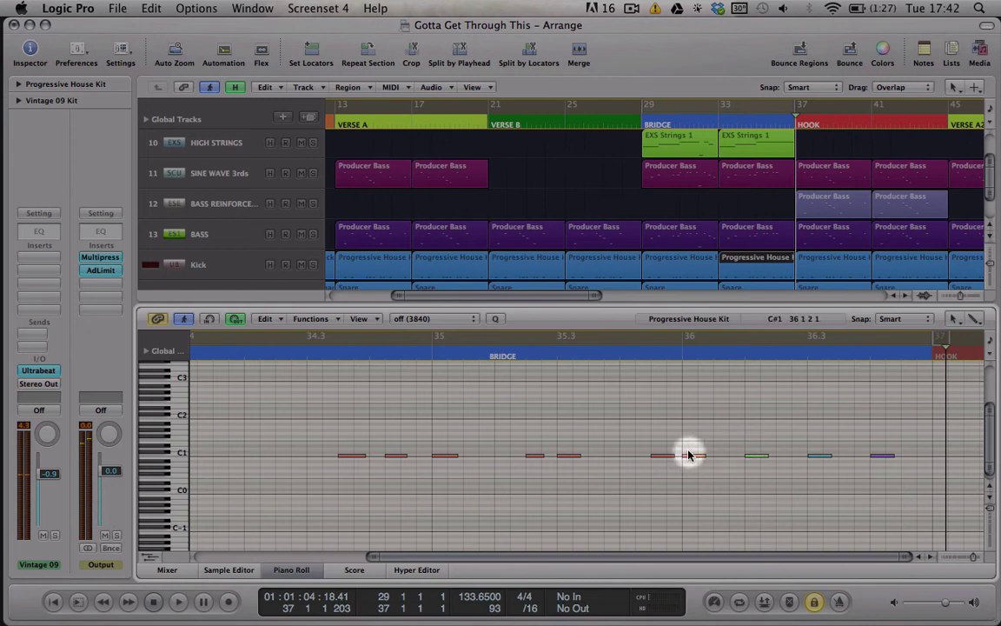
drag(697, 439, 890, 497)
- Show the kick notes' velocities, play from late bar 35 into the Hook and close the Piano Roll
click(684, 341)
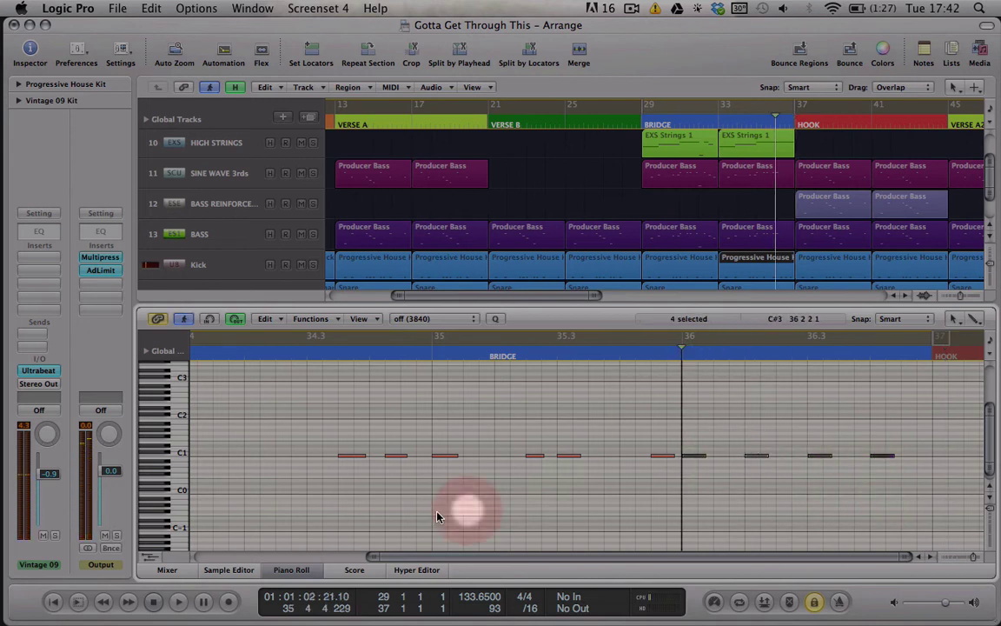
click(151, 557)
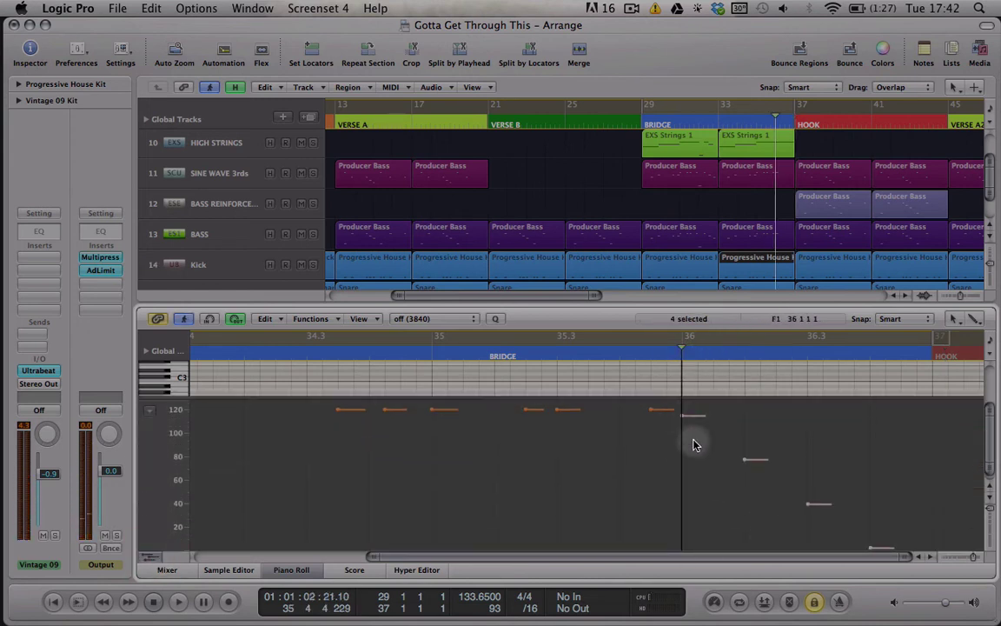
click(645, 340)
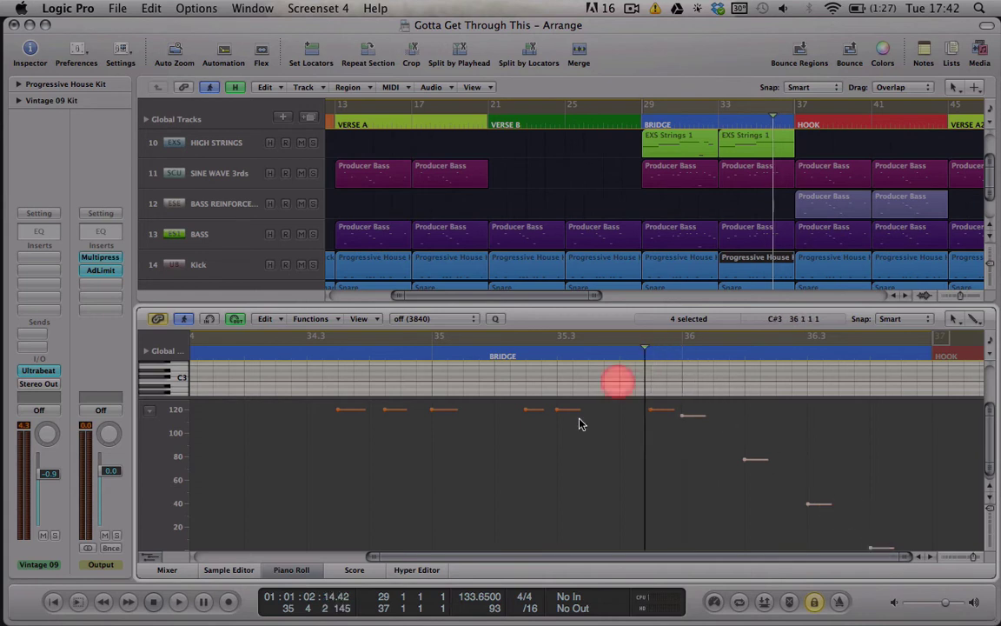
key(space)
click(280, 573)
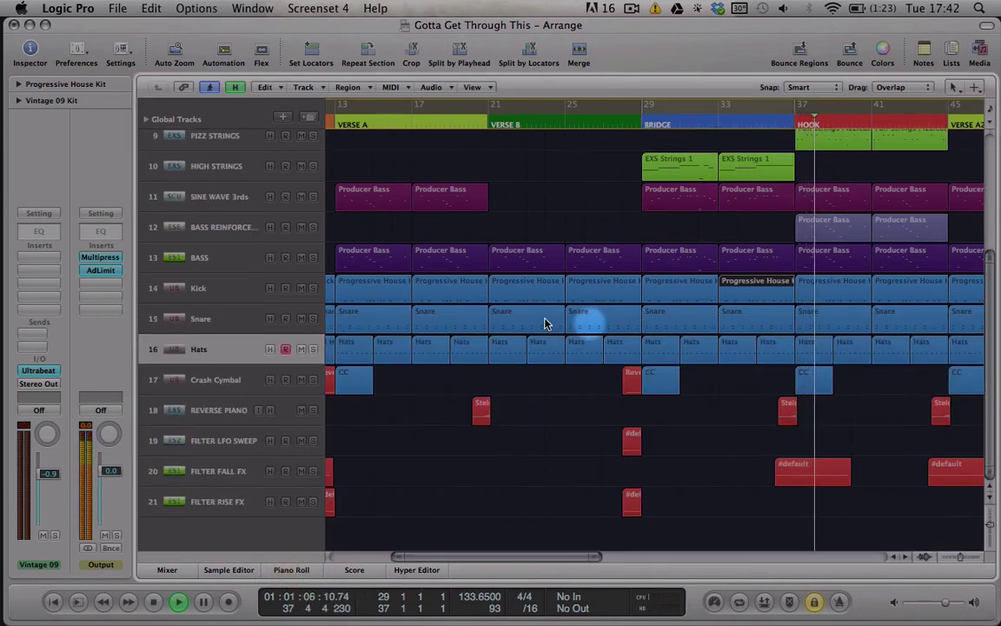
- Select the Kick track and set the cycle range over the Hook, from bar 37 to bar 45
click(232, 292)
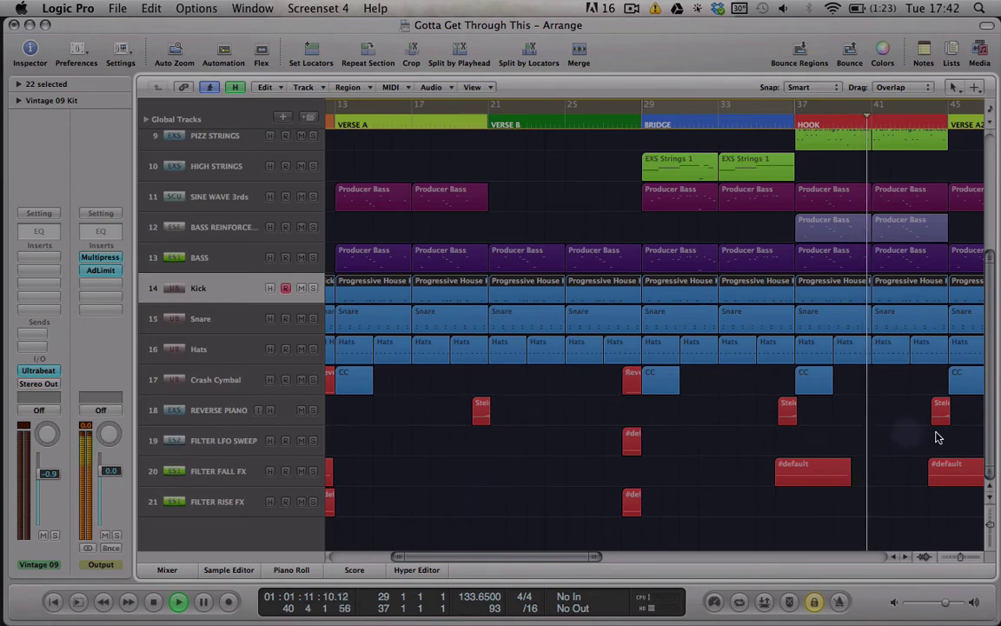
key(ctrl+Left)
key(ctrl+Left)
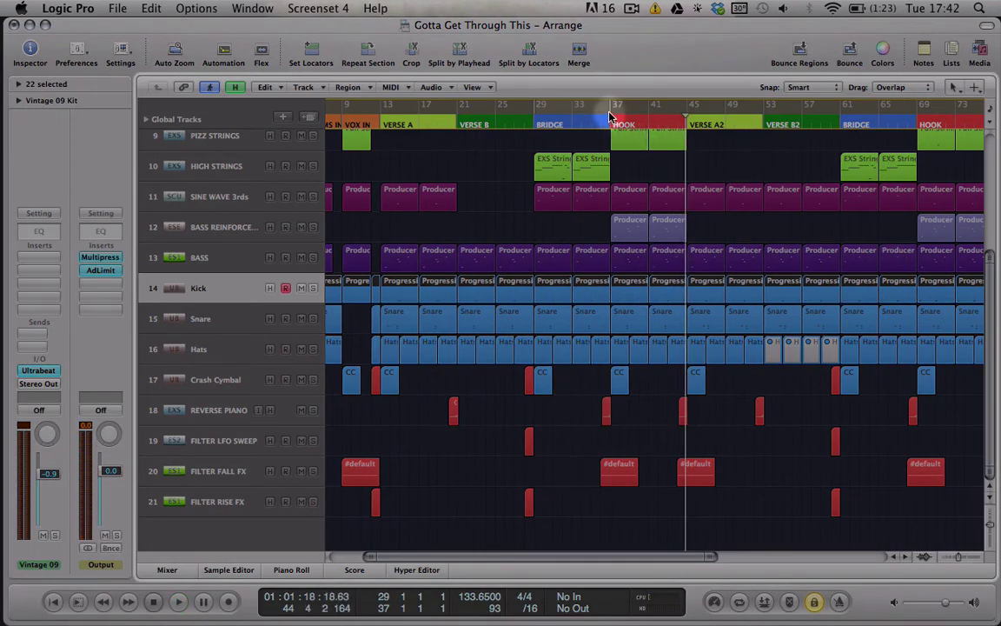
drag(611, 113, 686, 120)
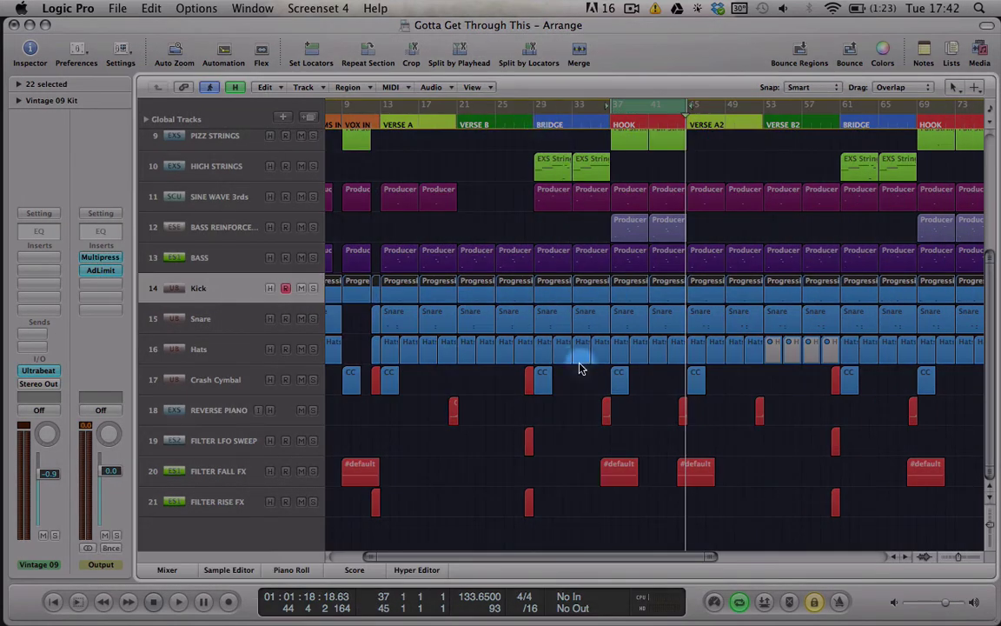
- Select the second Hook kick region, turn cycling off and play from bar 44 into Verse A2
click(670, 283)
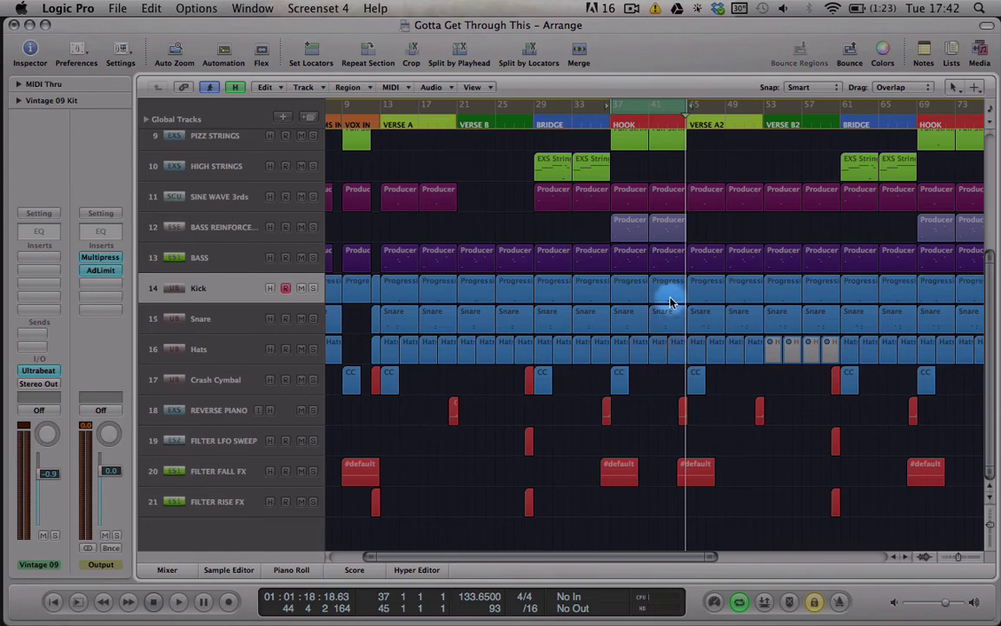
click(678, 123)
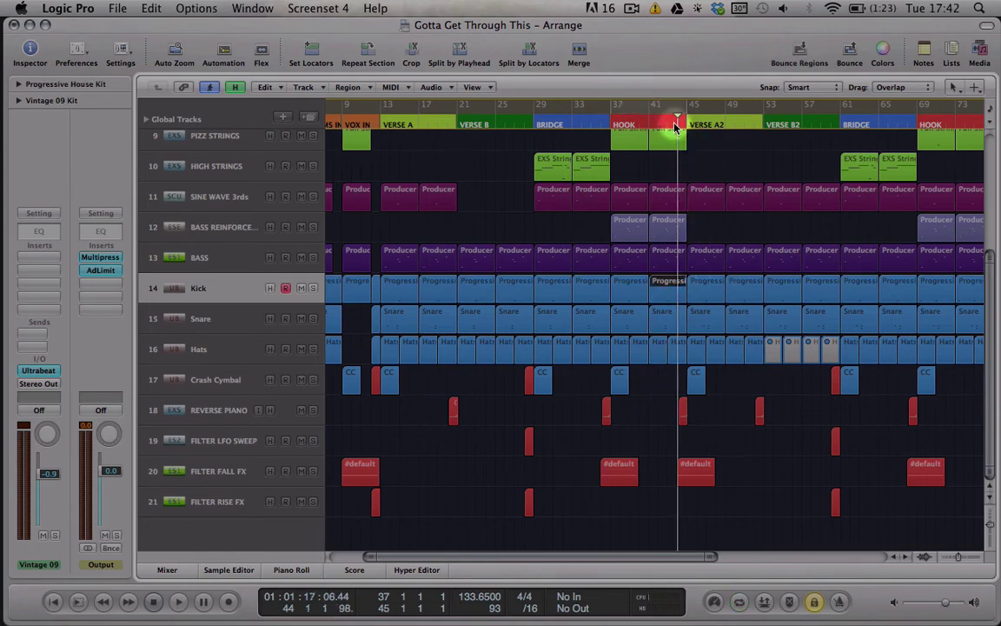
key(space)
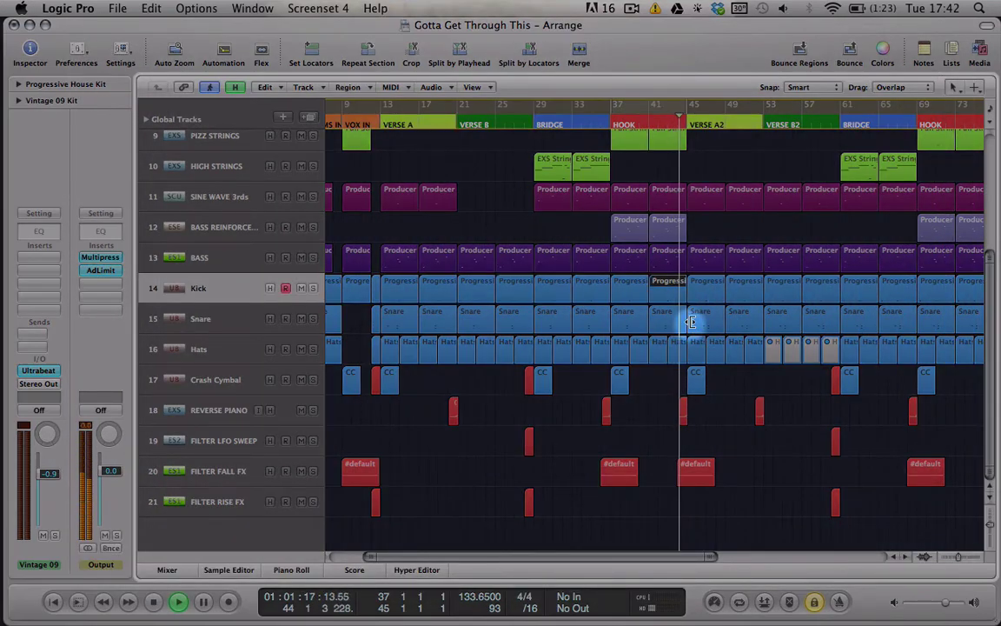
key(space)
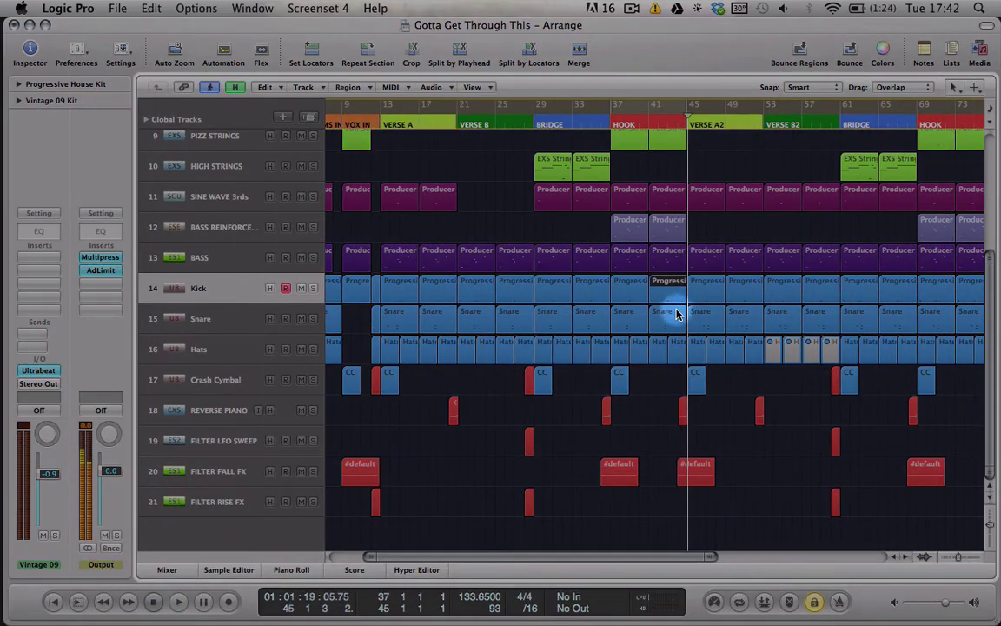
- Open the second Hook kick region in the Piano Roll, hide the velocity lane, play bar 44 and select its last kick note
double_click(678, 289)
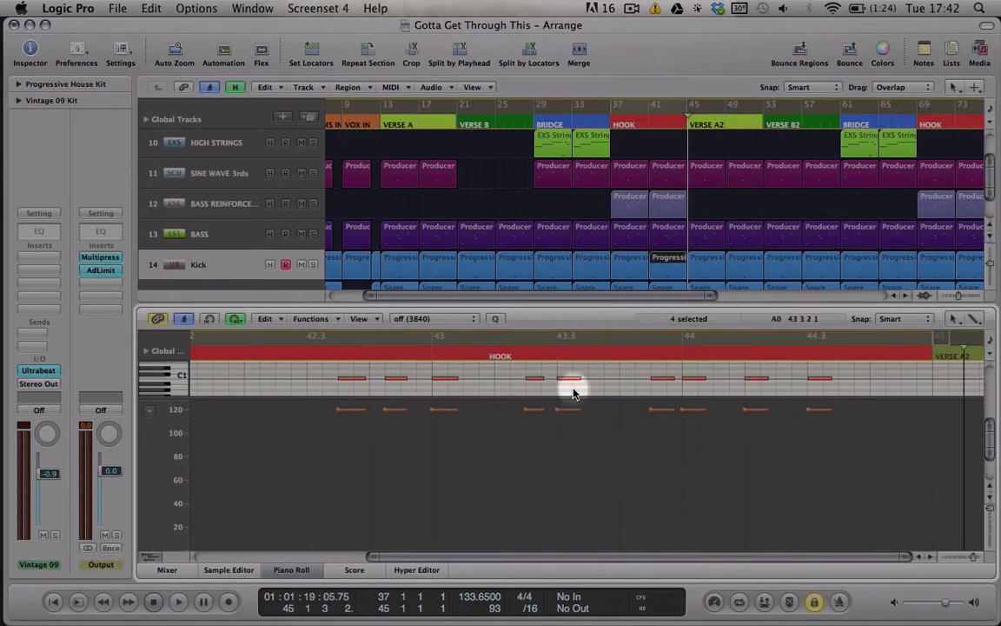
click(150, 556)
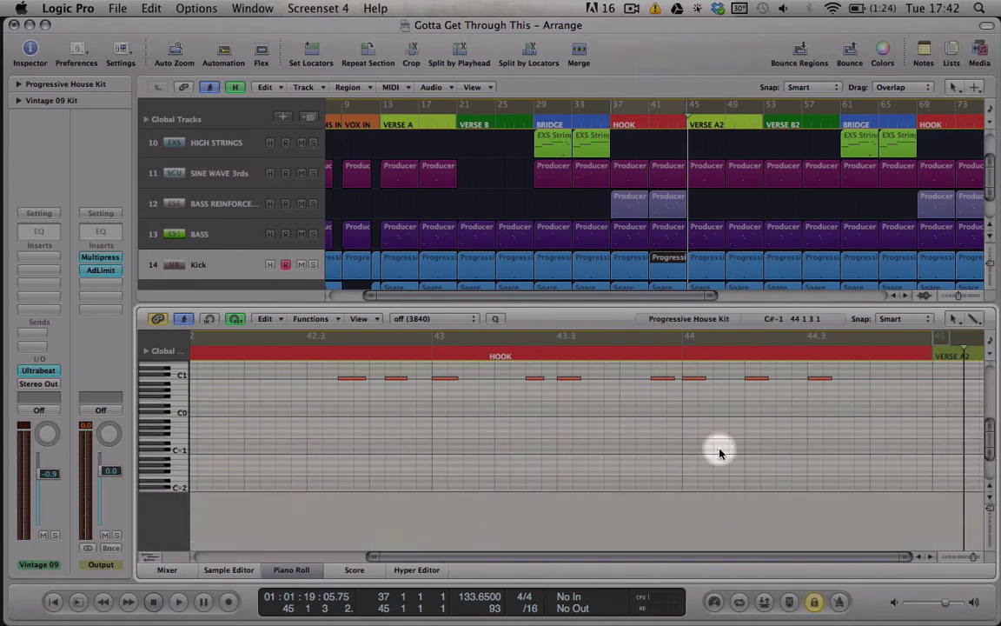
click(677, 348)
drag(991, 443, 991, 435)
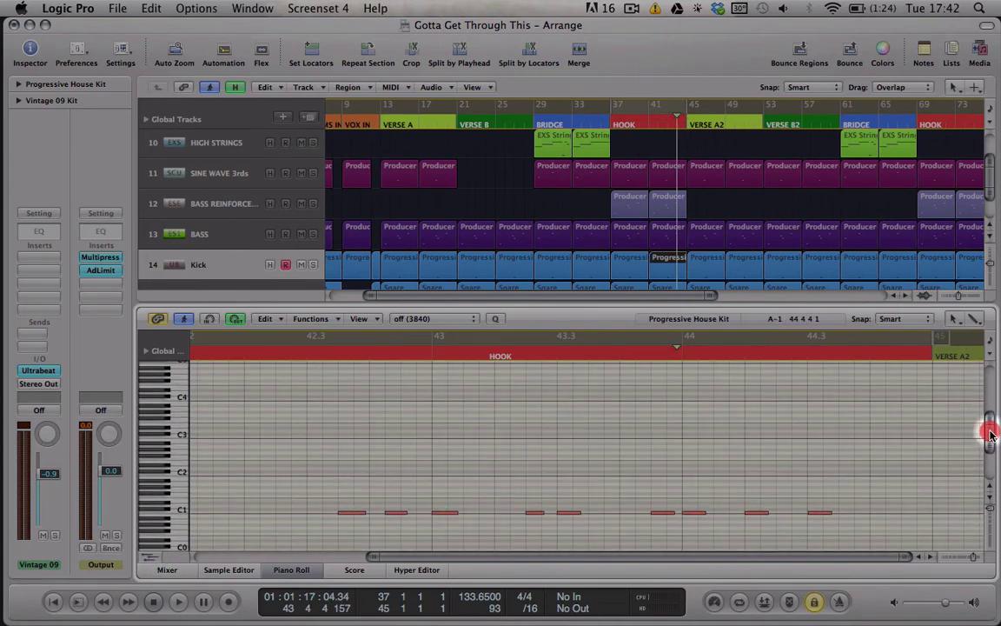
key(space)
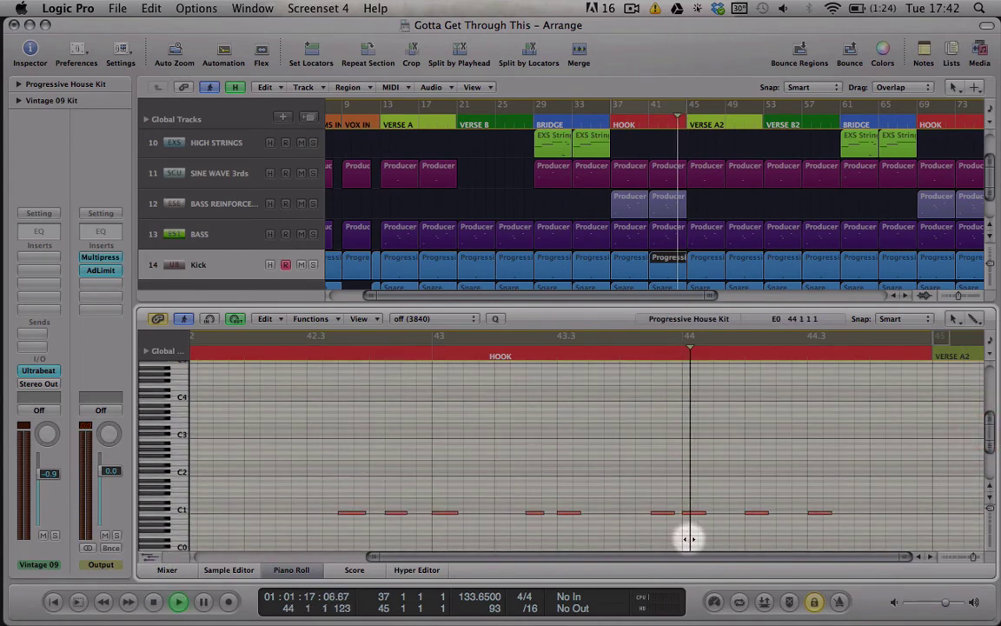
click(820, 513)
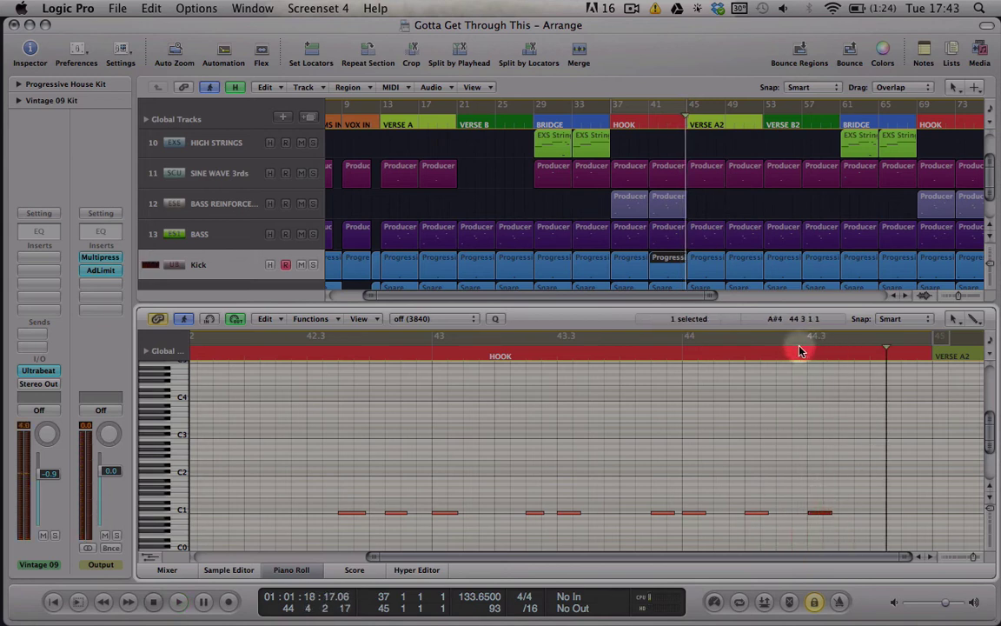
- Open the Snare region at the end of the first Hook in the Piano Roll, play bar 44 and select its first pair of notes
click(669, 287)
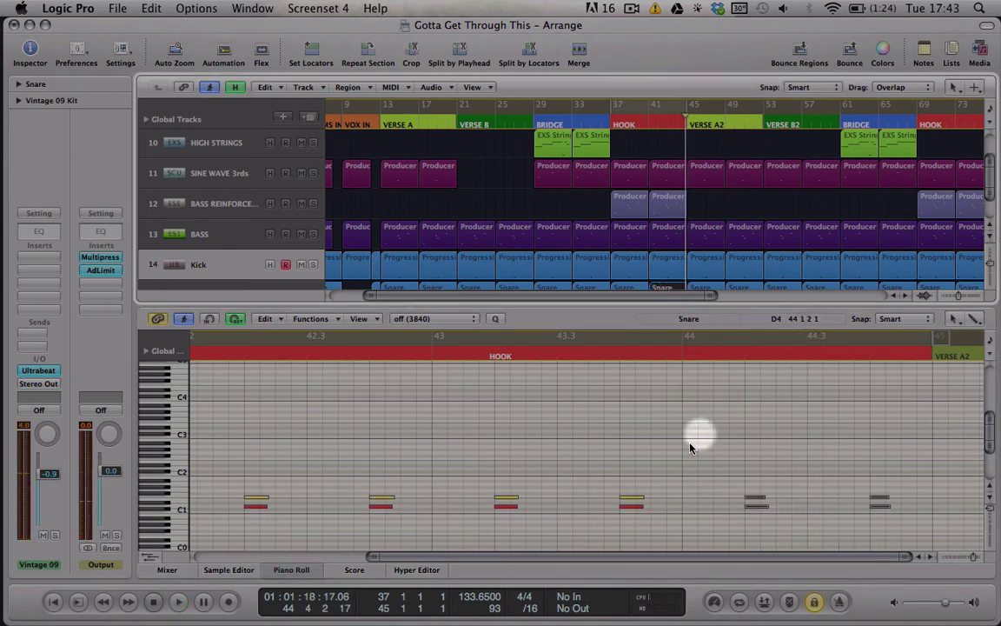
click(670, 356)
key(space)
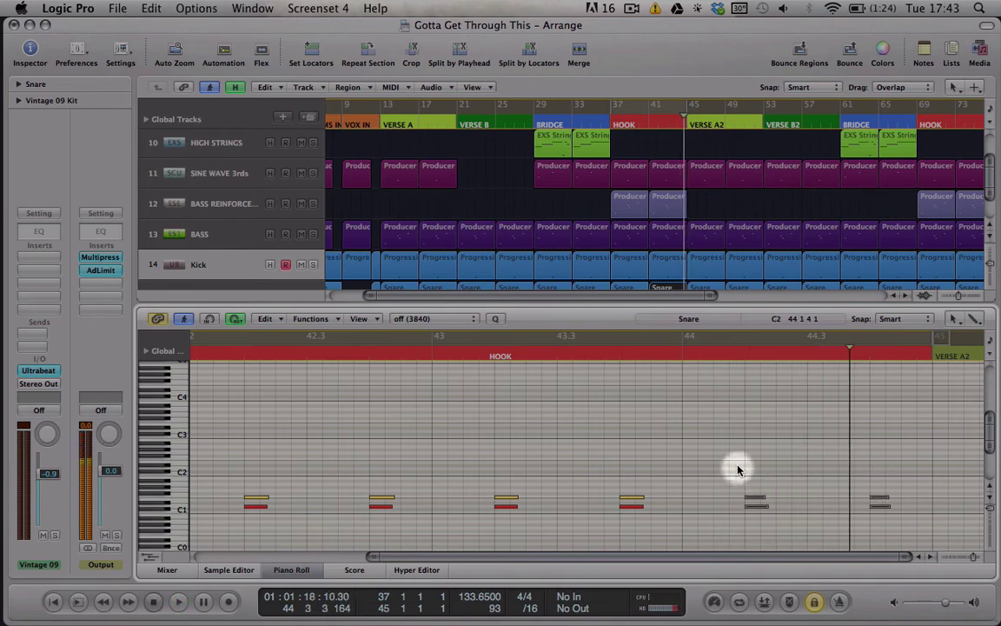
drag(737, 467, 762, 528)
click(682, 356)
key(space)
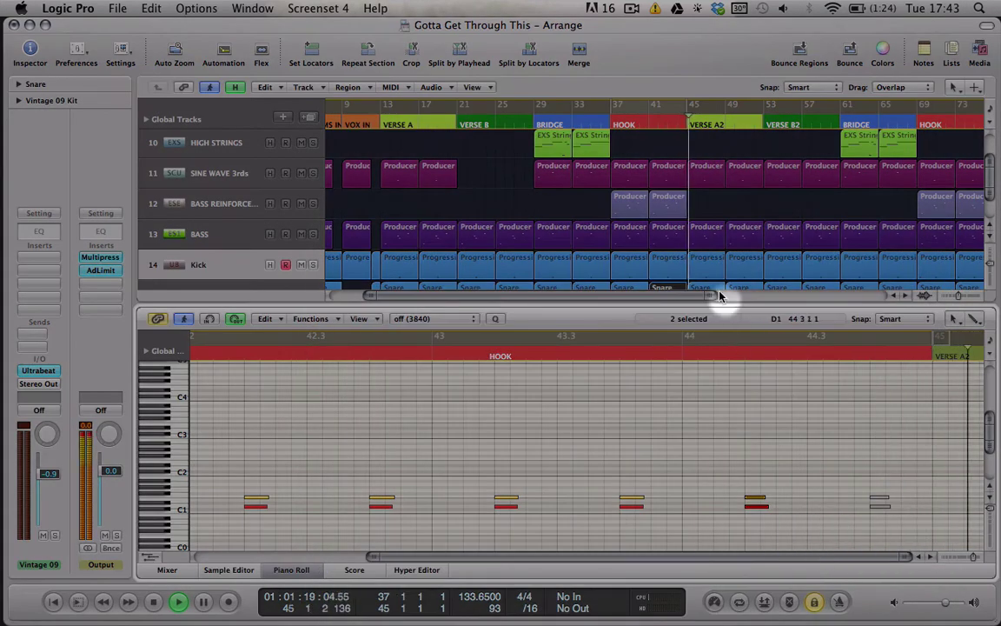
key(space)
- Play the last Hats region of the first Hook into Verse A2 with its notes shown, then close the Piano Roll and show the whole arrangement
drag(991, 180, 978, 186)
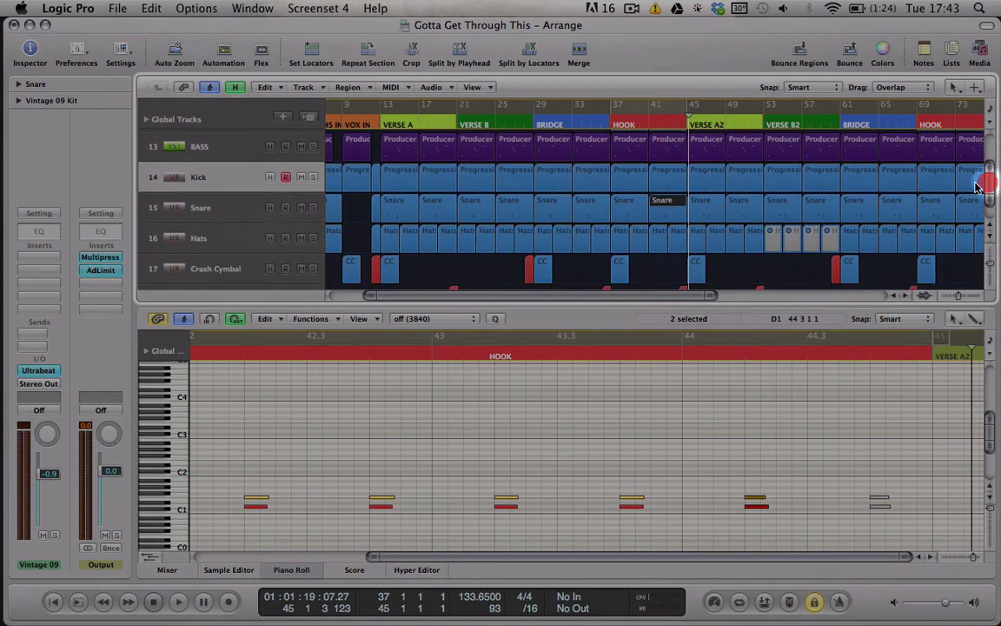
click(675, 236)
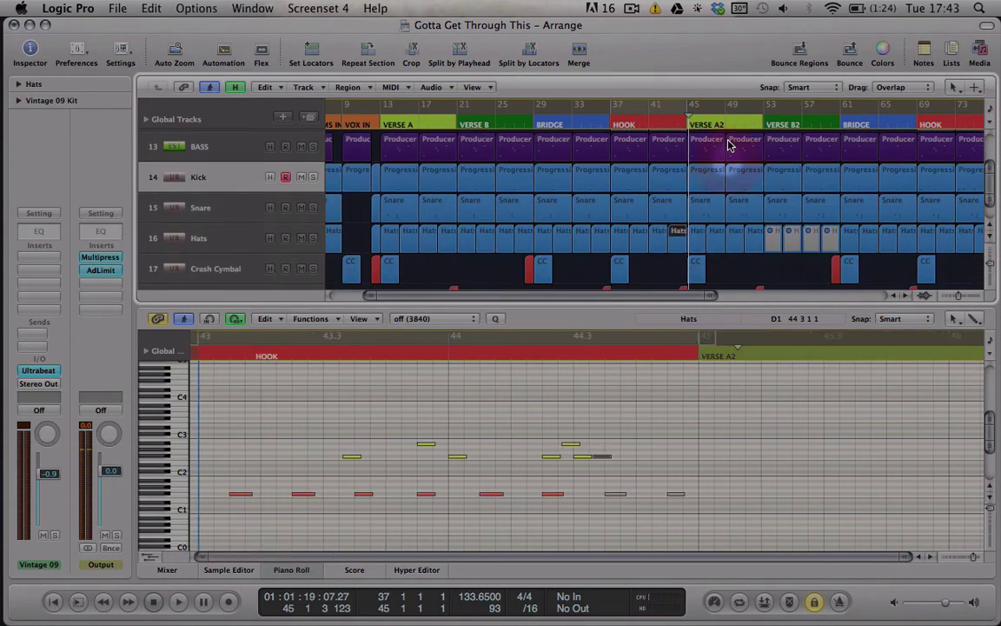
click(645, 129)
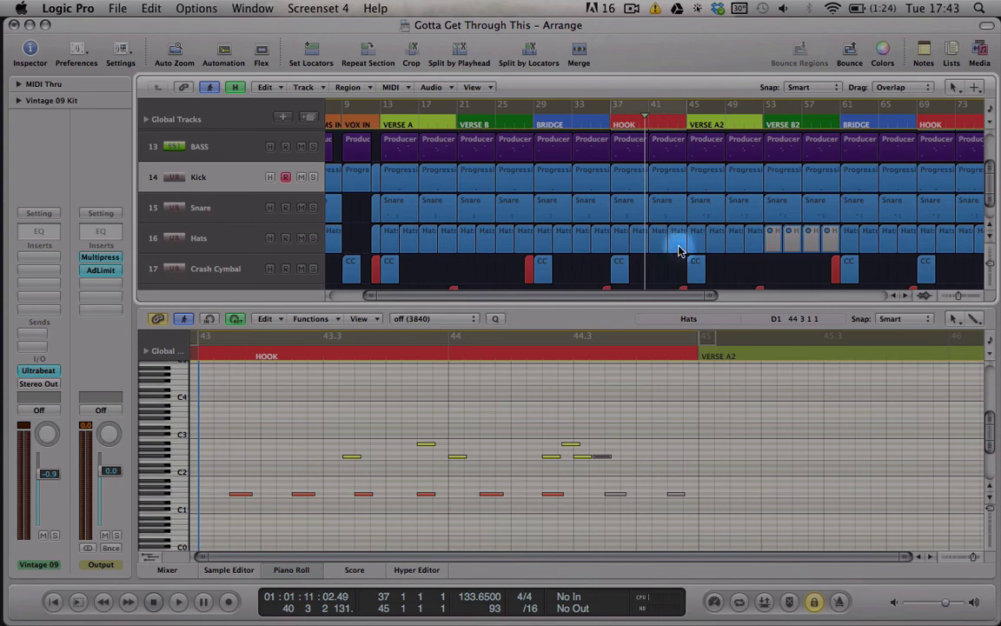
key(space)
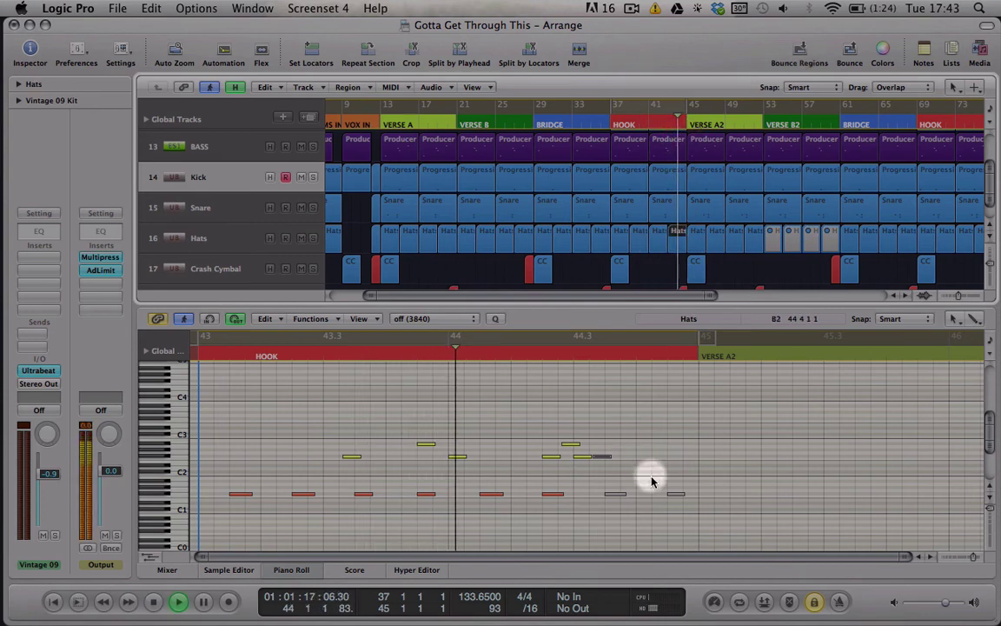
key(space)
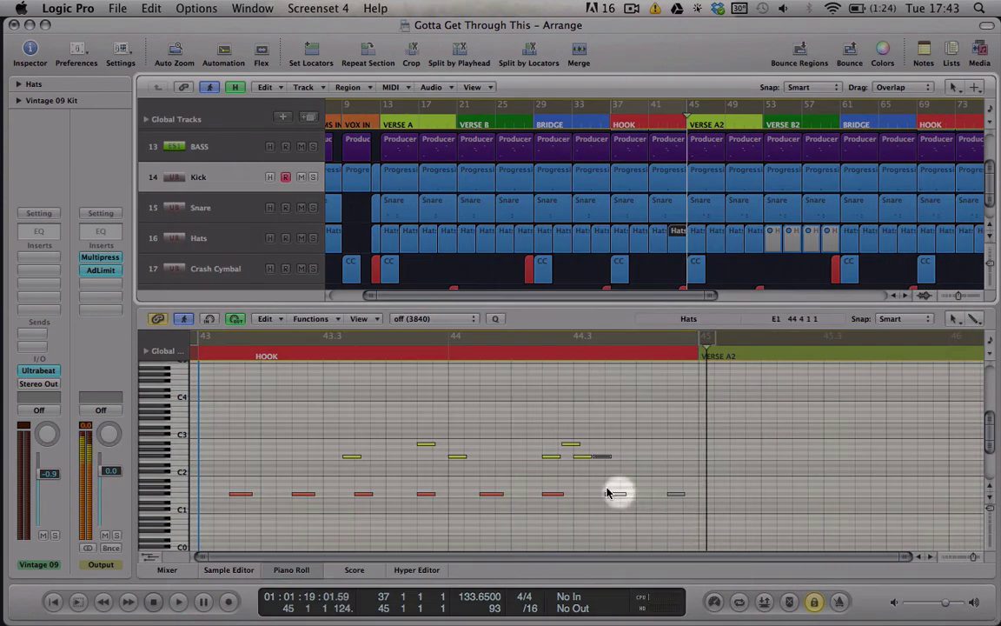
click(296, 571)
key(ctrl+Left)
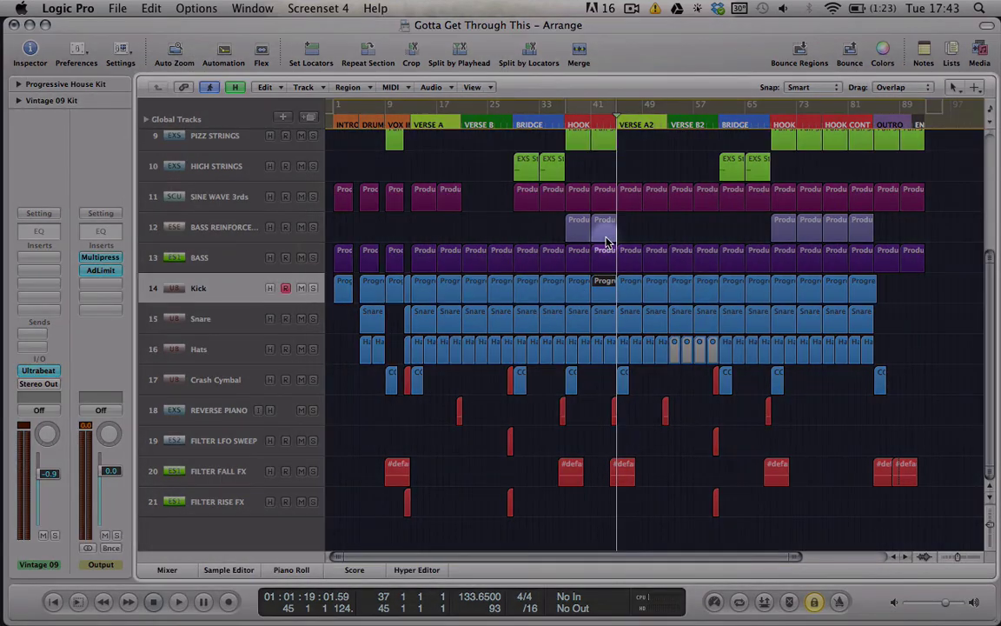
- Play the drum transitions from the end of the first Hook through Verse A2, Verse B2 and the second Bridge into the second Hook
click(611, 128)
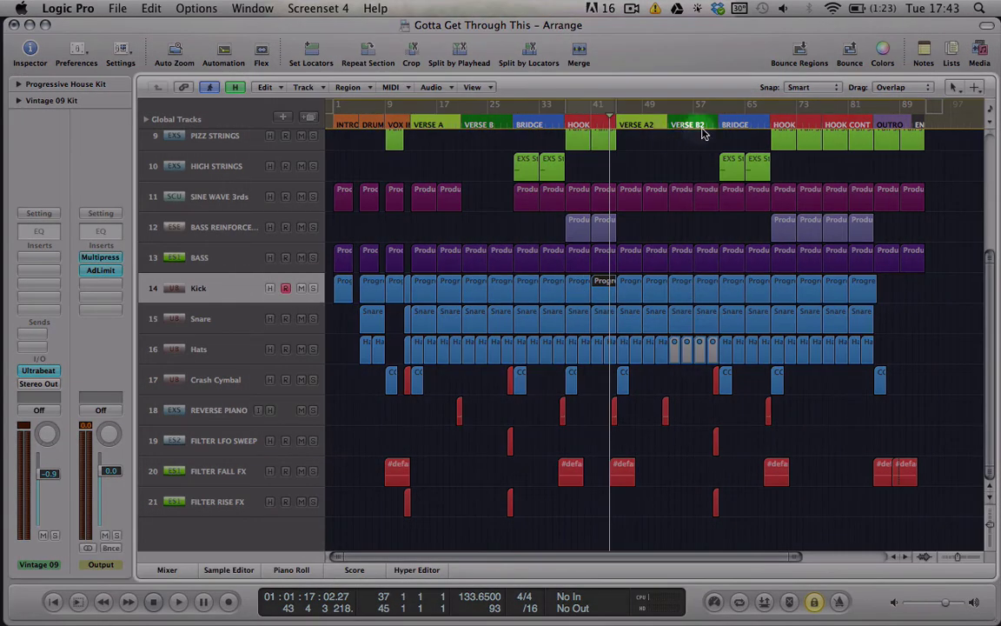
double_click(637, 123)
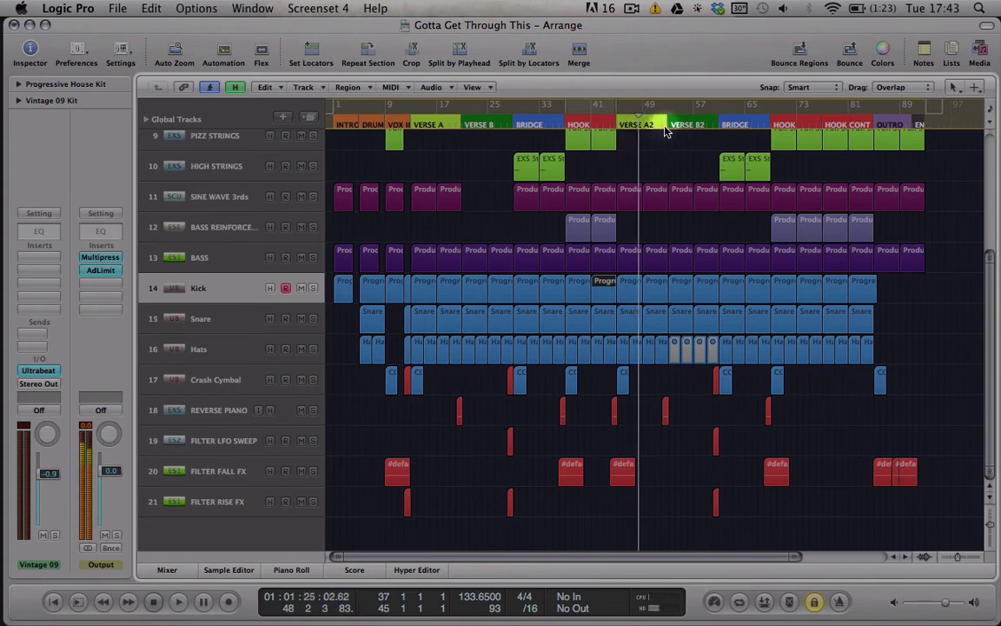
double_click(665, 128)
key(space)
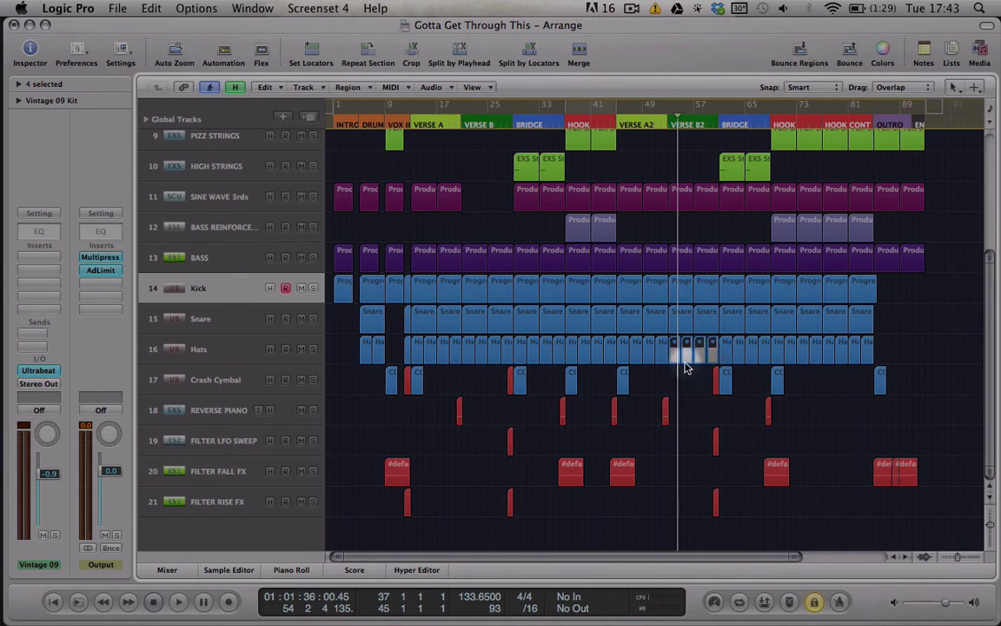
key(space)
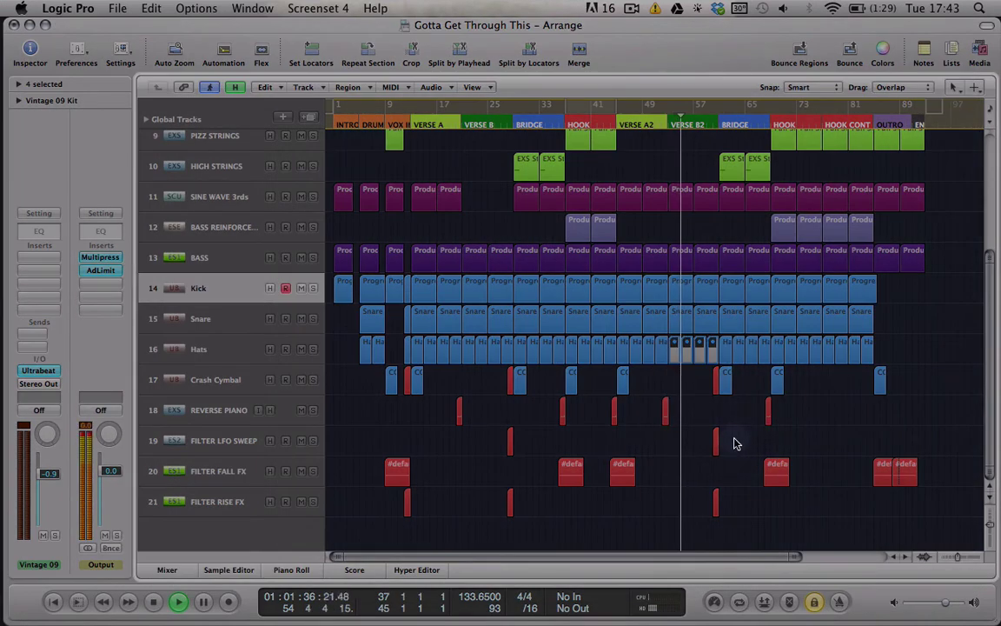
click(729, 125)
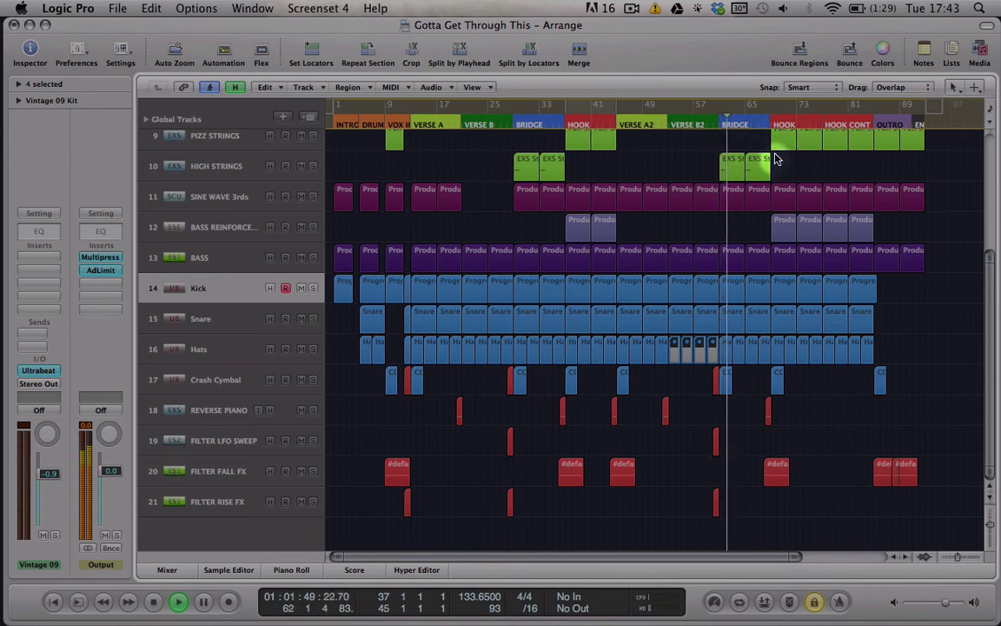
click(778, 126)
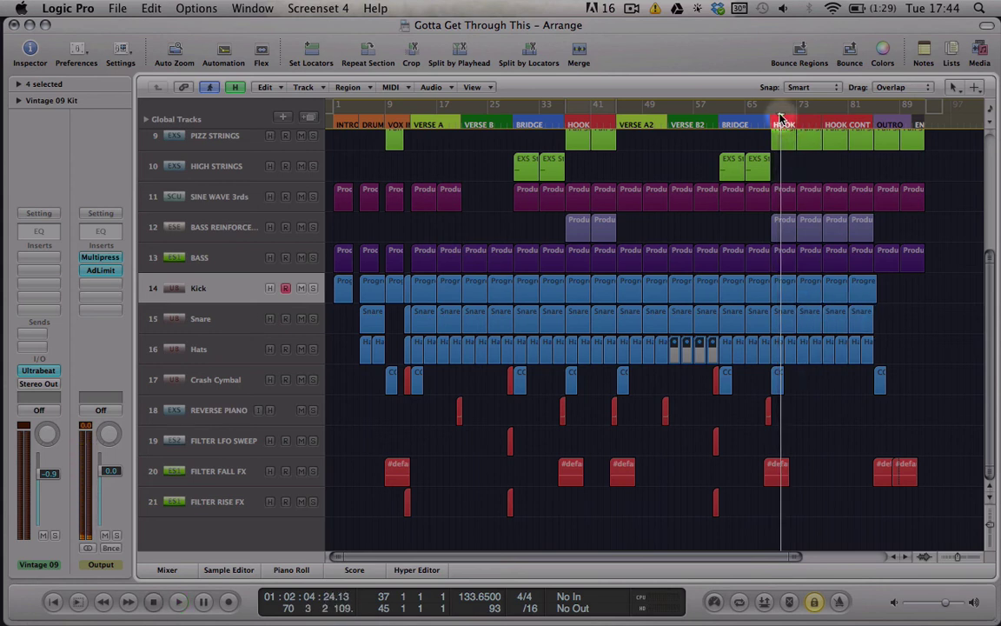
- Set the cycle range over the second Hook from bar 69 to 77, turn cycling off and play from bar 75
drag(772, 113, 813, 126)
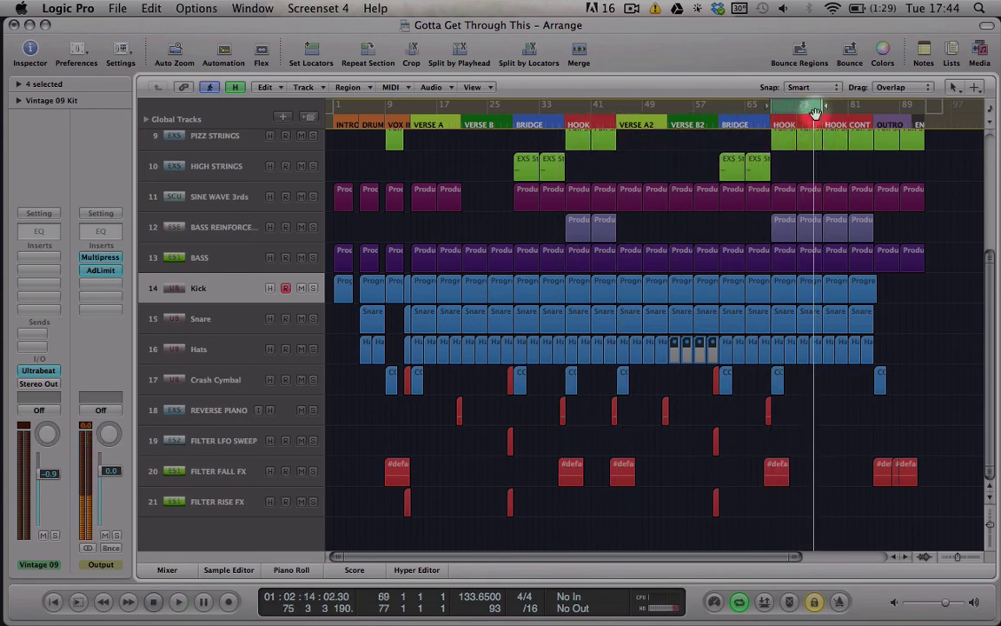
click(816, 113)
key(space)
- View the second Hook's bar 73 to 76 kick region in the Piano Roll during playback, then close the editor
double_click(809, 286)
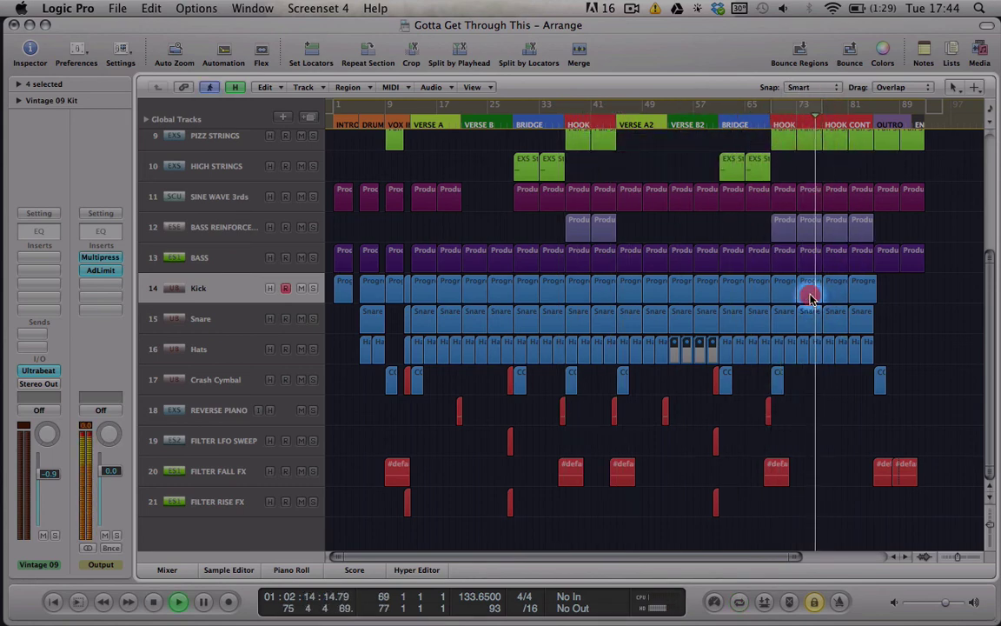
click(667, 512)
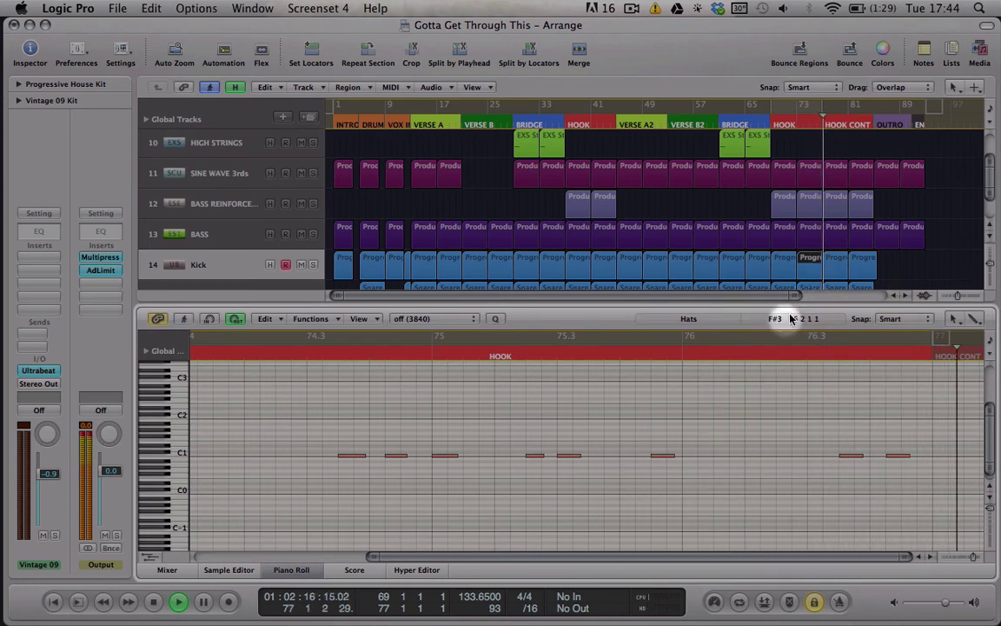
click(301, 574)
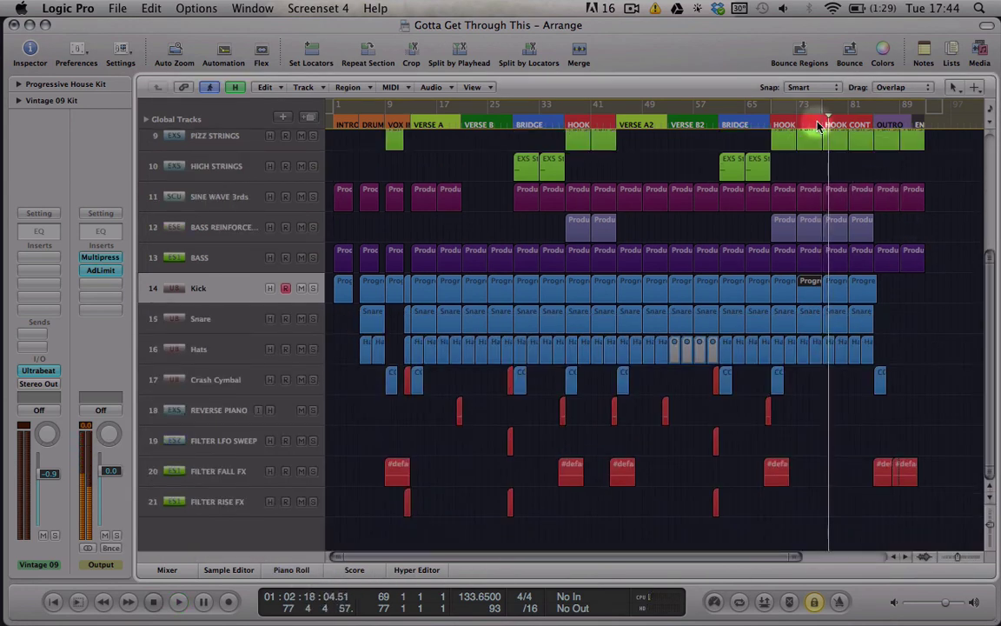
- Replay the end of the second Bridge into the Hook and compare it with the end of the first Bridge
drag(817, 127, 811, 140)
click(765, 127)
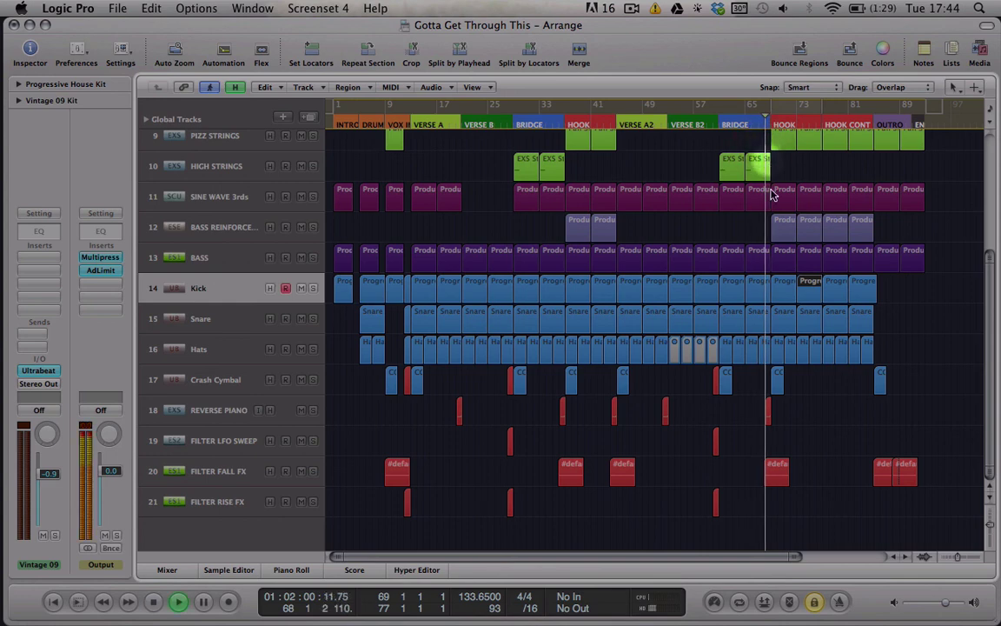
drag(765, 128, 765, 141)
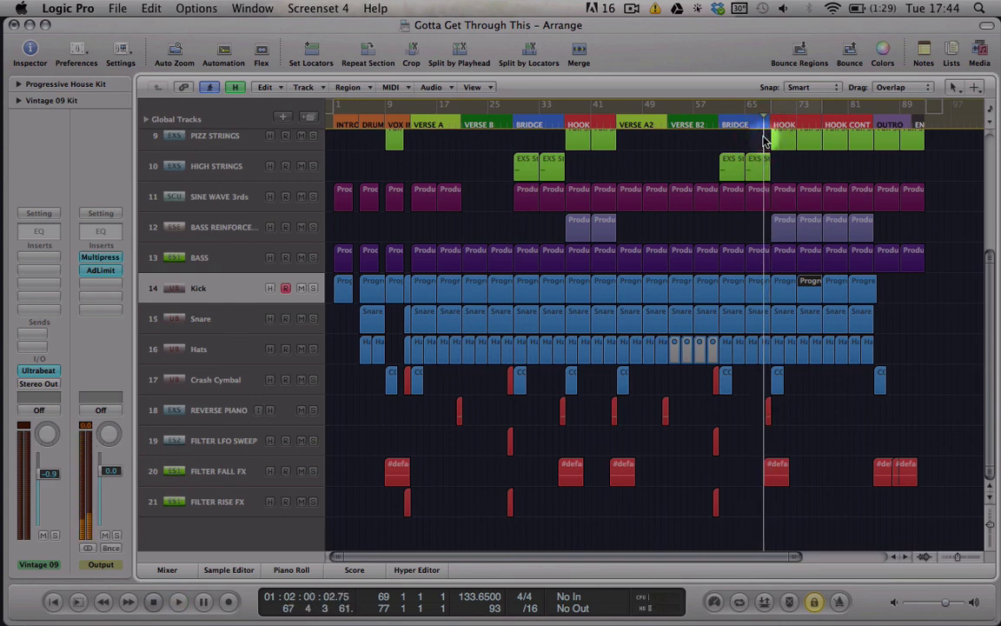
click(556, 126)
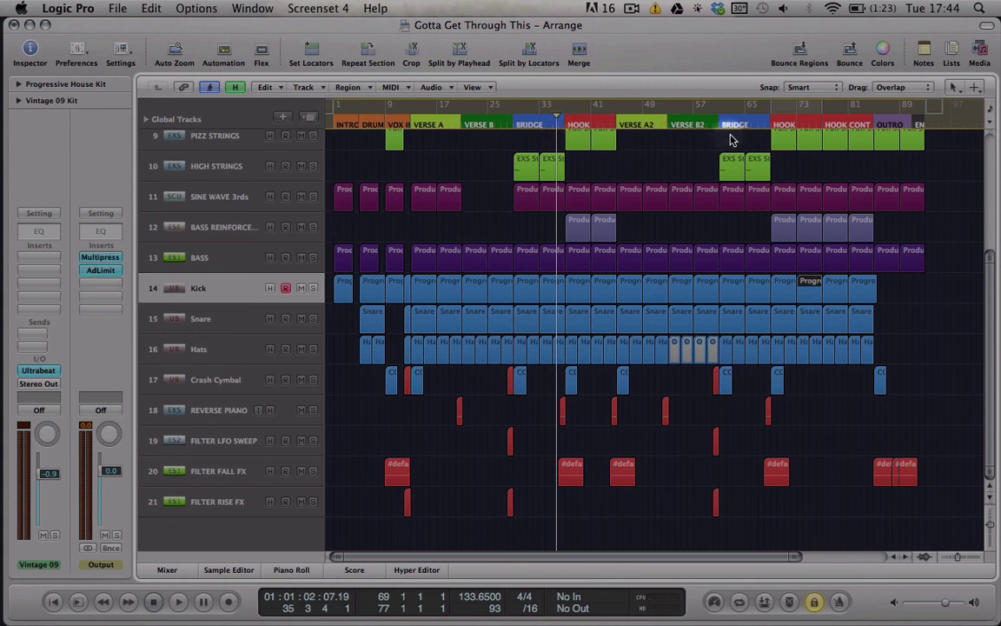
click(762, 130)
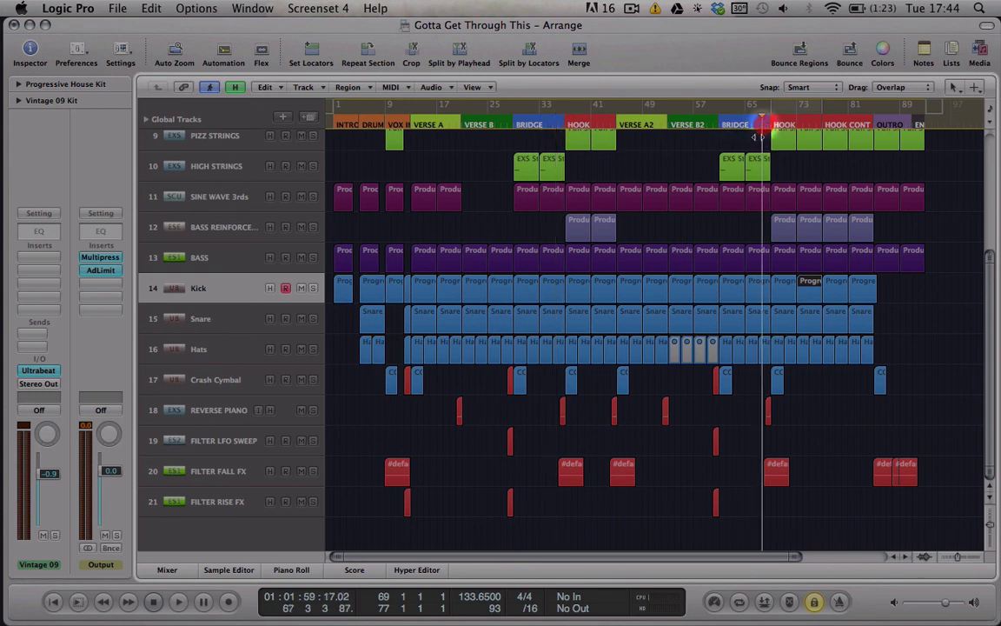
key(space)
- Play the end of the Hook Cont section from bar 84 into the Outro, repeating the transition at a closer zoom
click(872, 130)
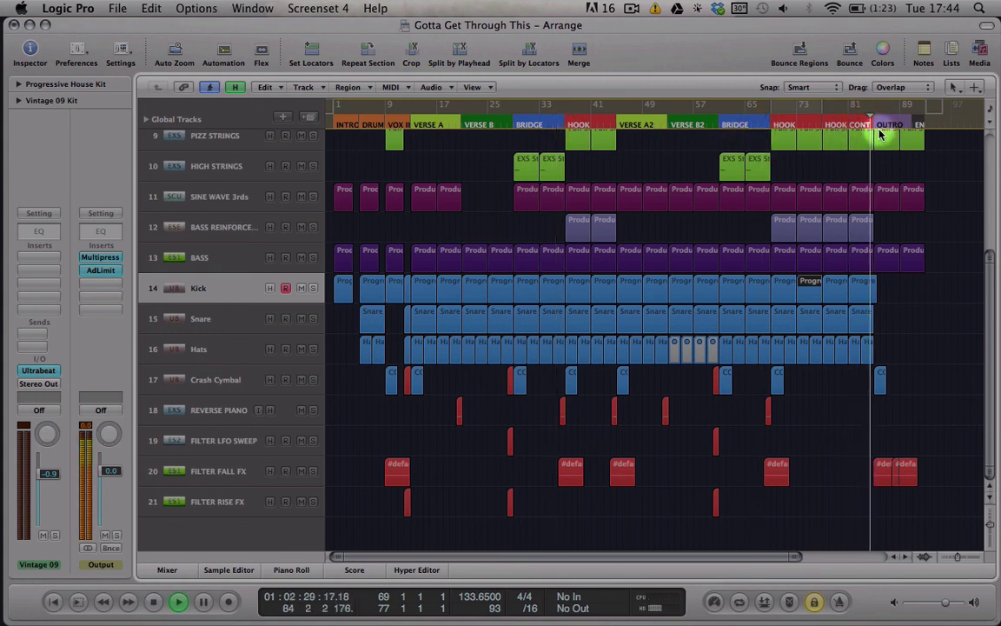
click(880, 397)
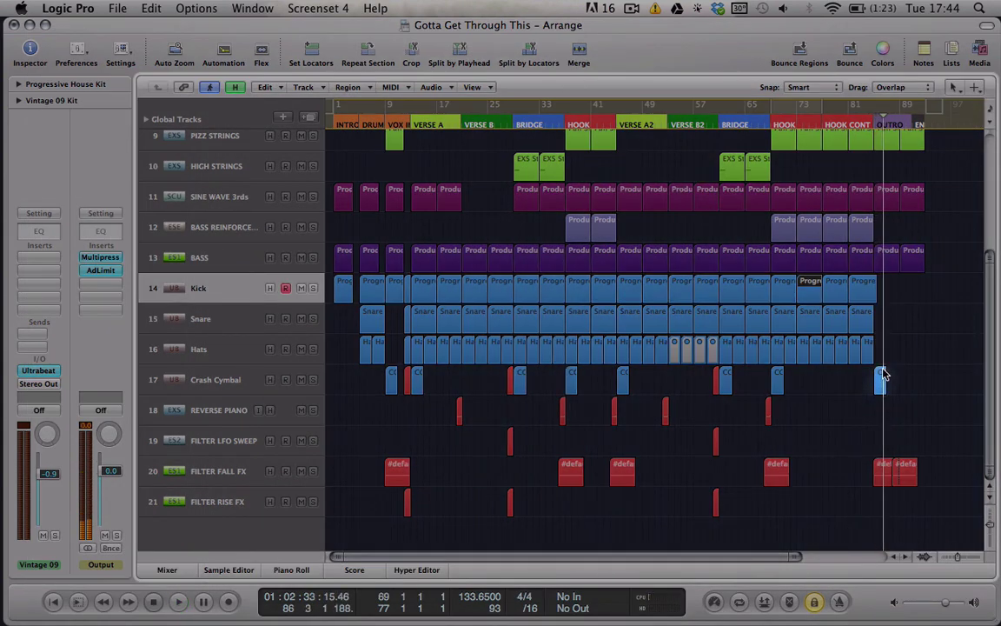
click(872, 123)
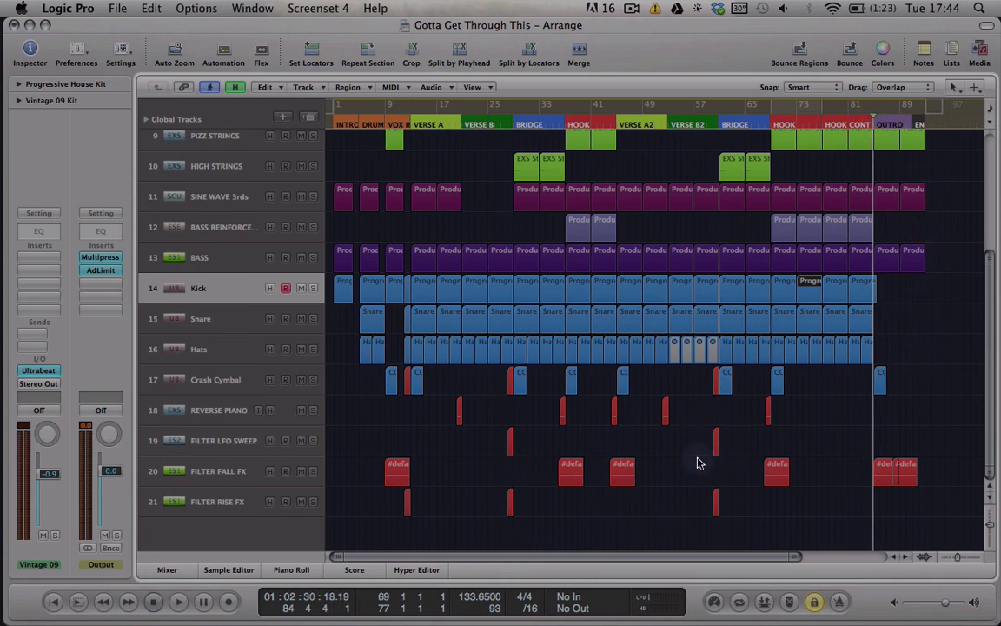
key(ctrl+Right)
key(ctrl+Right)
key(ctrl+Right)
key(ctrl+Right)
key(ctrl+Right)
key(space)
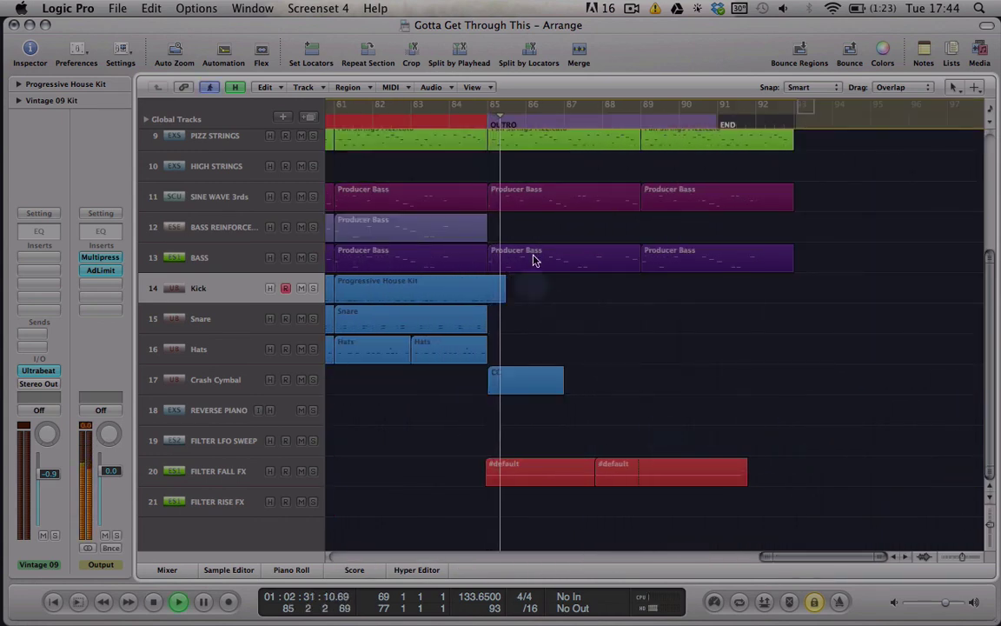
key(space)
mouse_move(498, 124)
mouse_down()
mouse_move(480, 123)
mouse_move(491, 126)
mouse_up()
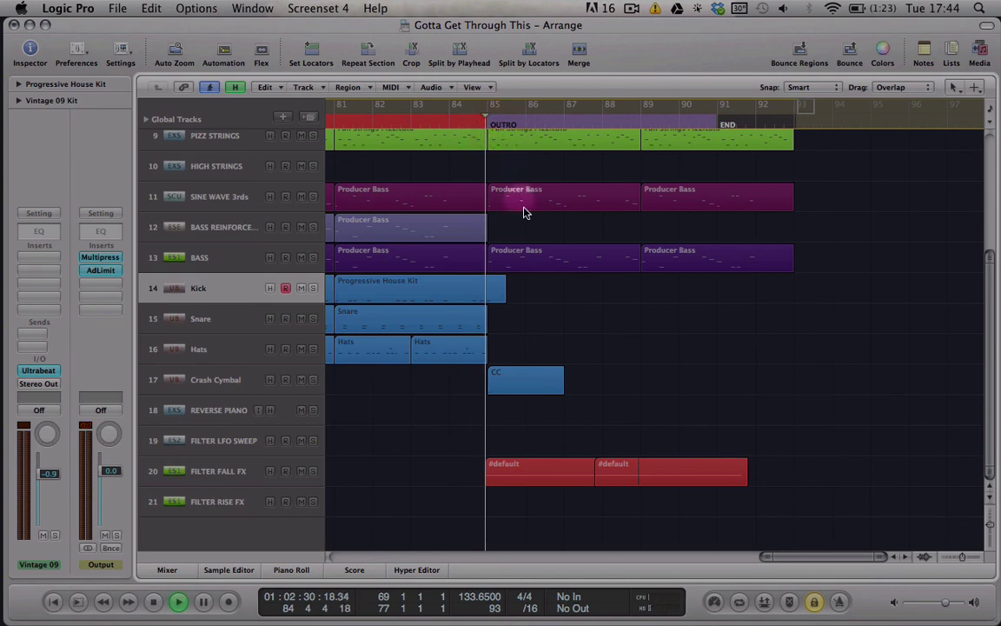
key(space)
- Open the final kick region in the Piano Roll, select its note on bar 85, play into the Outro and close the editor
double_click(487, 302)
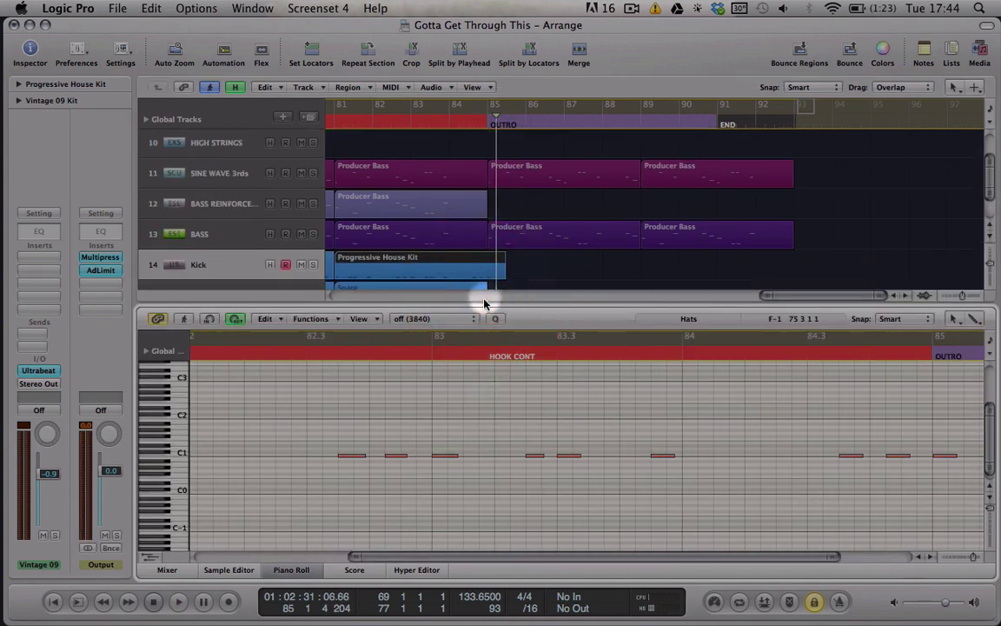
drag(678, 563, 752, 564)
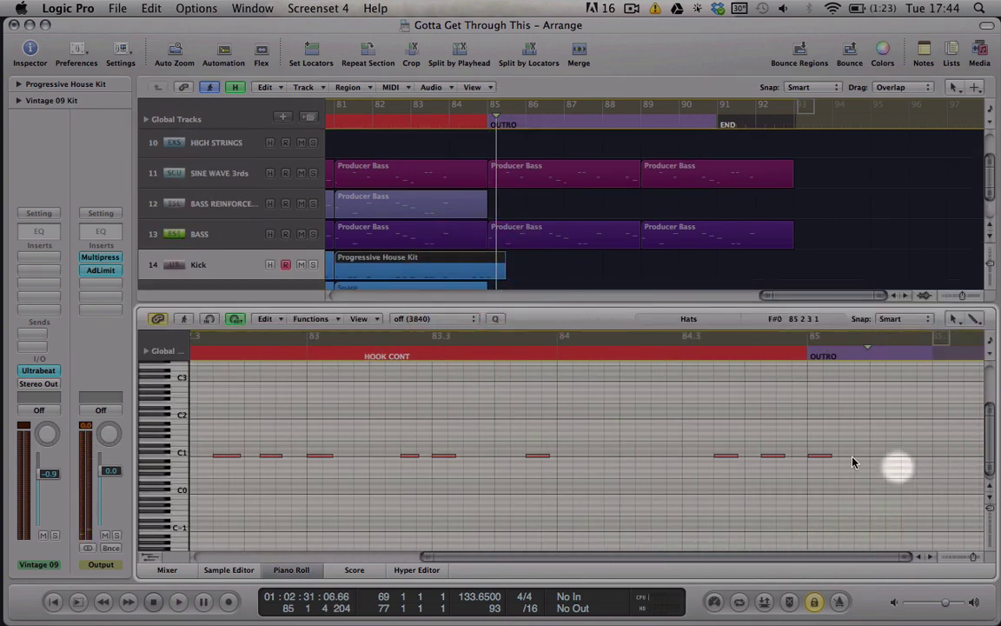
click(820, 455)
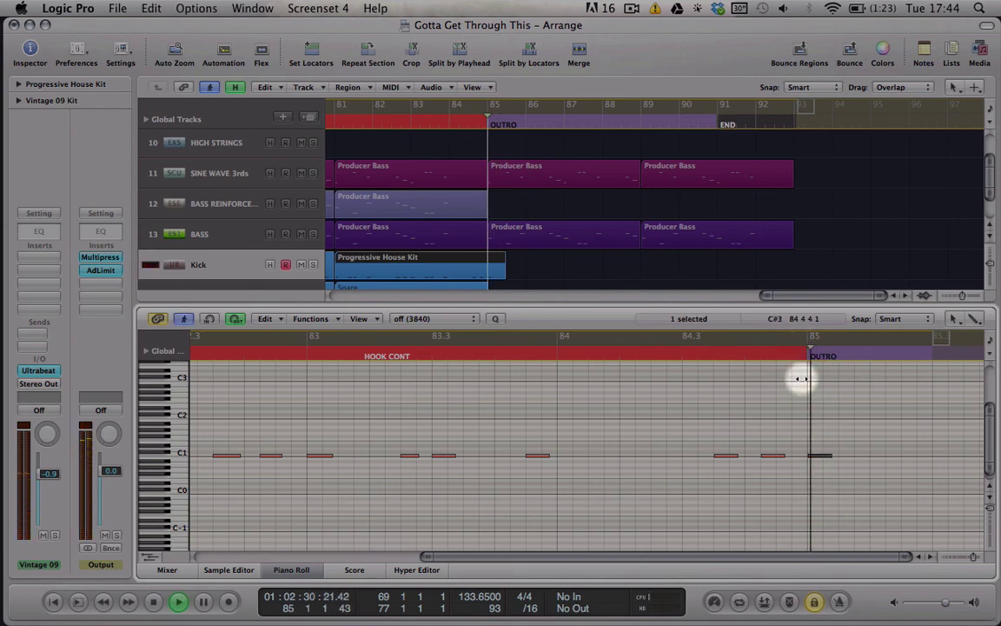
key(space)
click(289, 569)
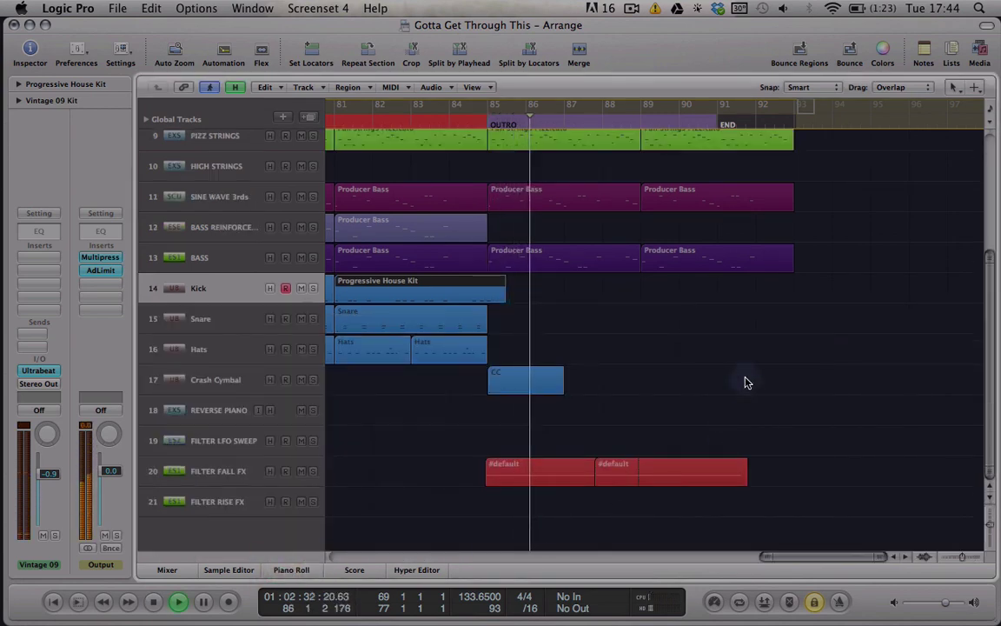